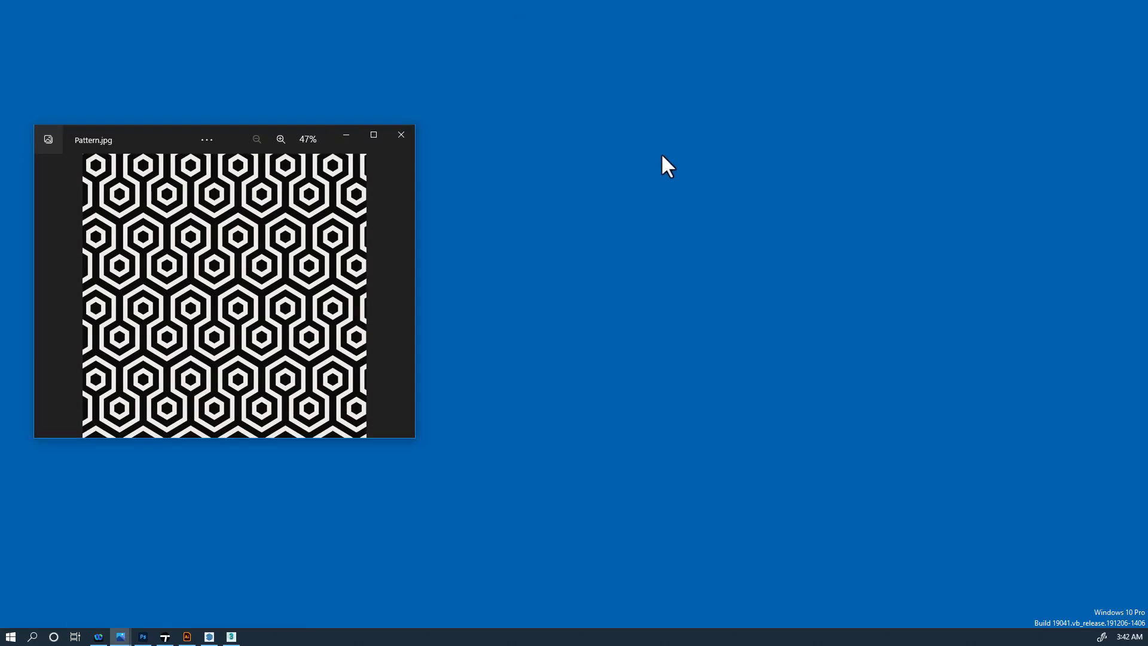
- Maximize Photos, zoom into Pattern.jpg to check its edges, zoom back out, and close the viewer
{"action": "left_click", "coordinate": [380, 142]}
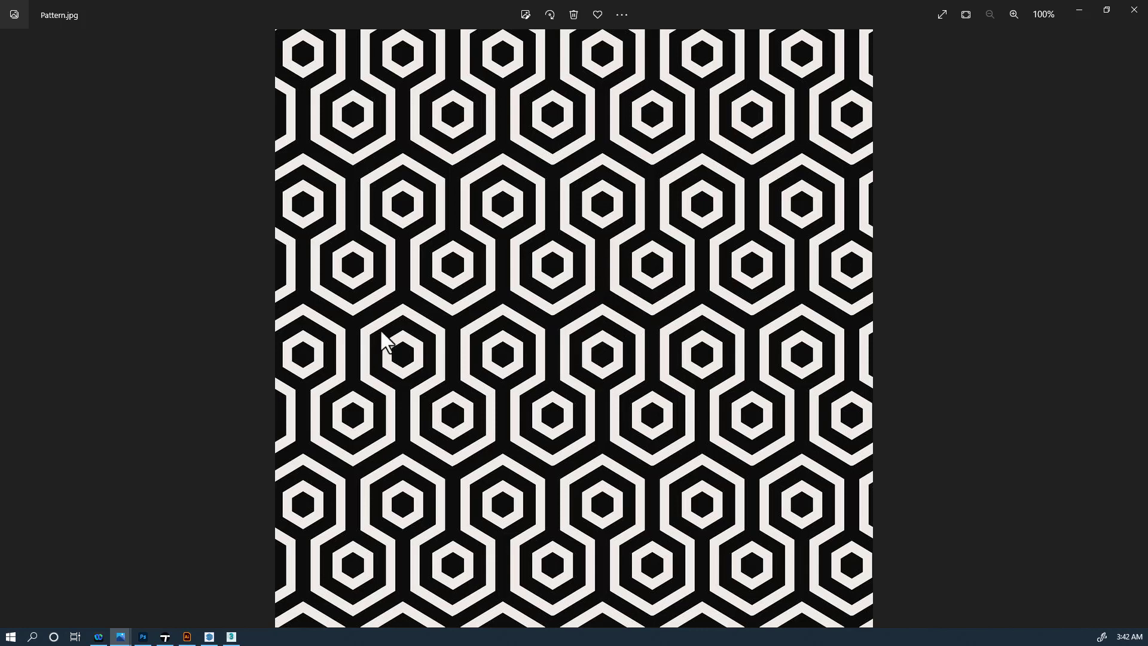
{"action": "scroll", "coordinate": [377, 314], "scroll_direction": "up", "scroll_amount": 10}
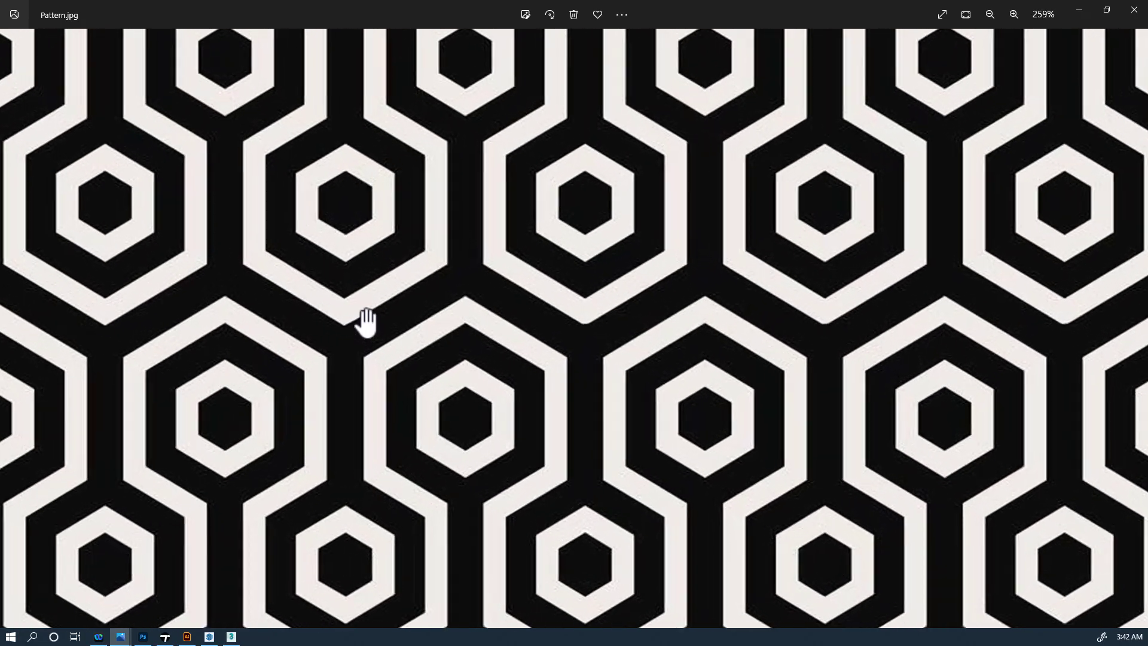
{"action": "scroll", "coordinate": [366, 317], "scroll_direction": "up", "scroll_amount": 4}
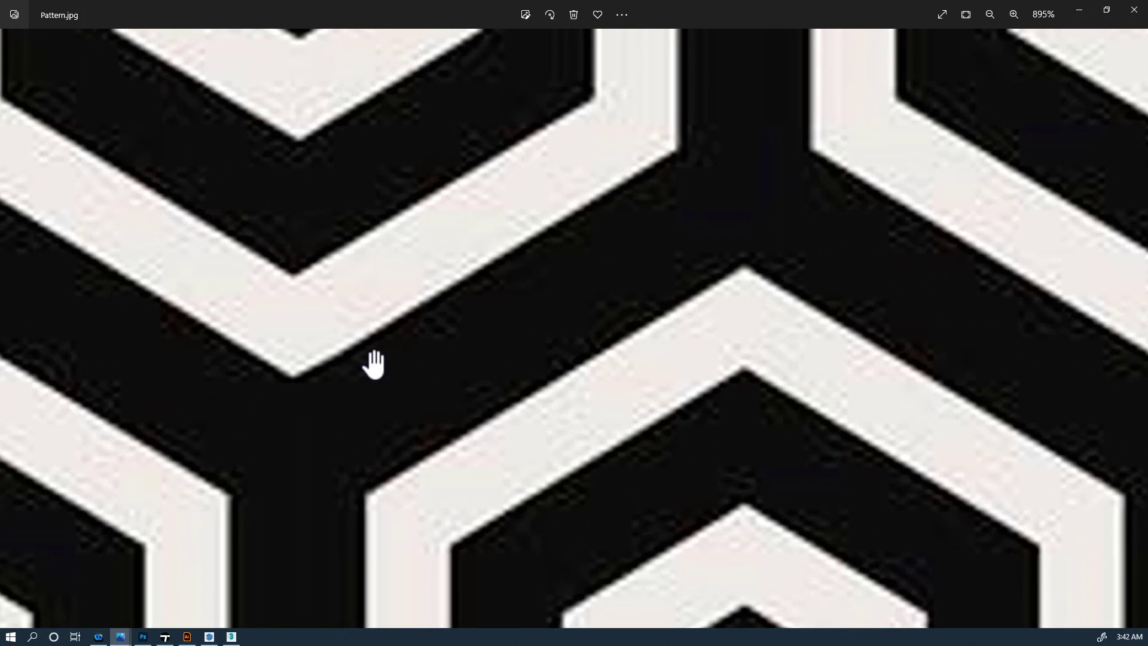
{"action": "scroll", "coordinate": [412, 372], "scroll_direction": "down", "scroll_amount": 12}
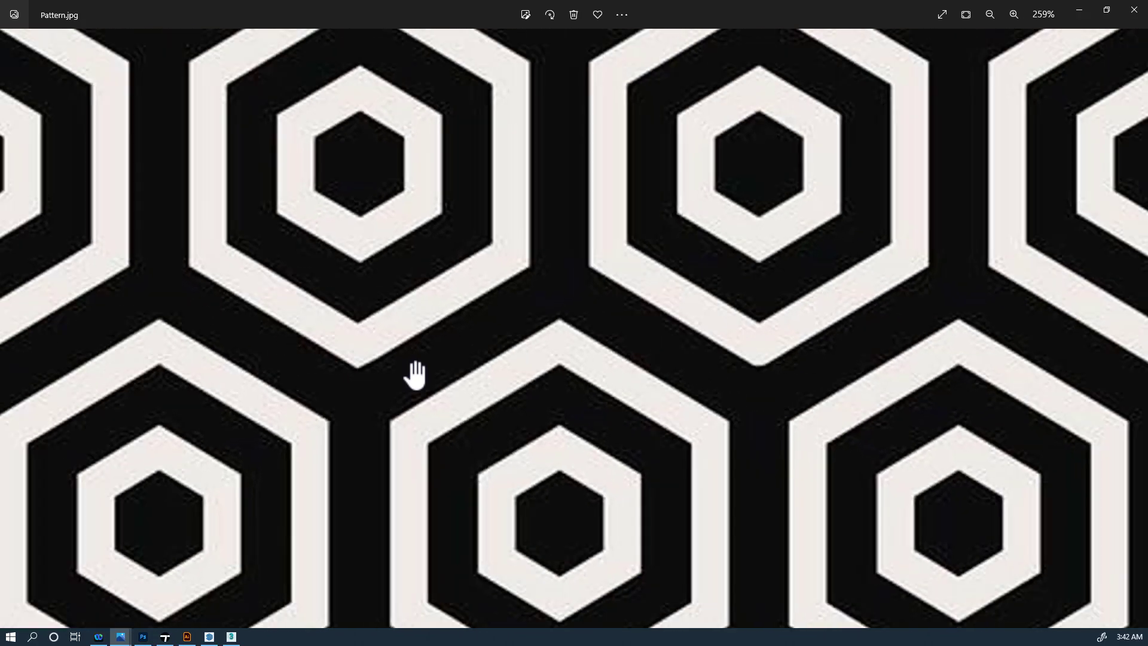
{"action": "scroll", "coordinate": [696, 237], "scroll_direction": "down", "scroll_amount": 1}
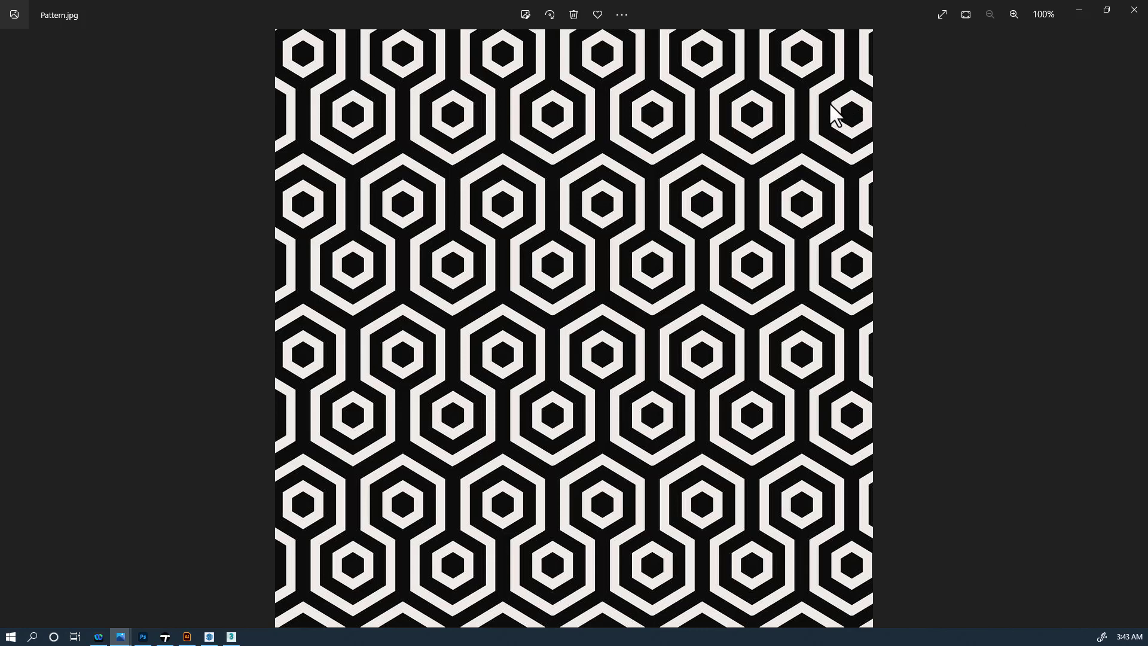
{"action": "left_click", "coordinate": [1123, 10]}
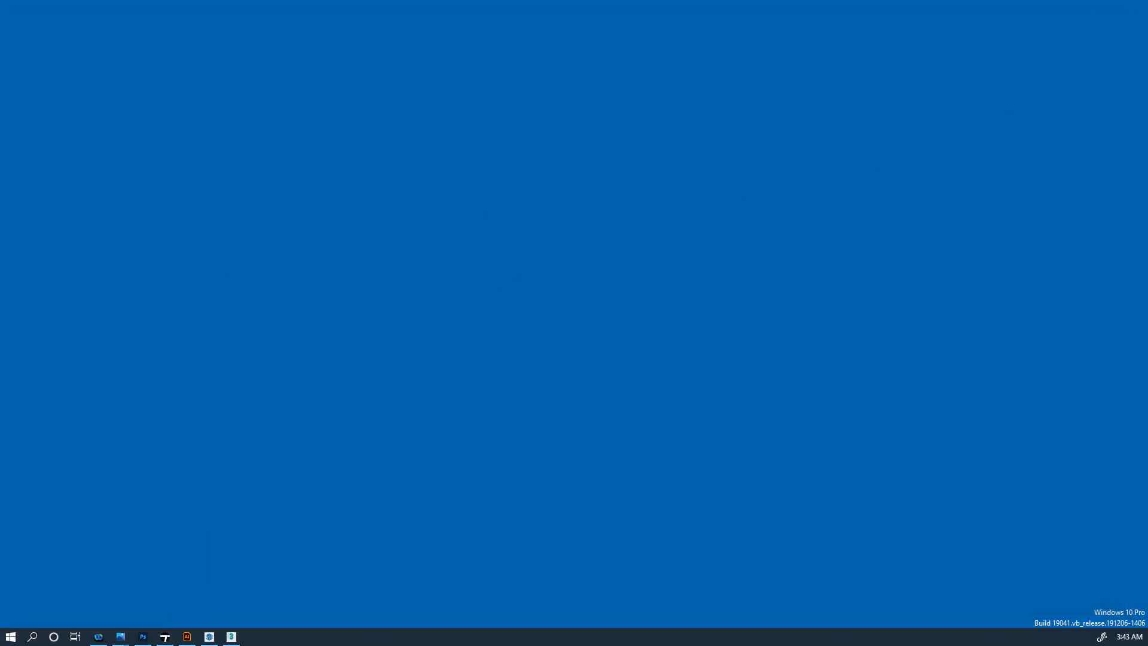
- Open Pattern.jpg from the Pattern to 3D folder with Adobe Illustrator via Open with
{"action": "left_click_drag", "start_coordinate": [835, 0], "coordinate": [637, 79]}
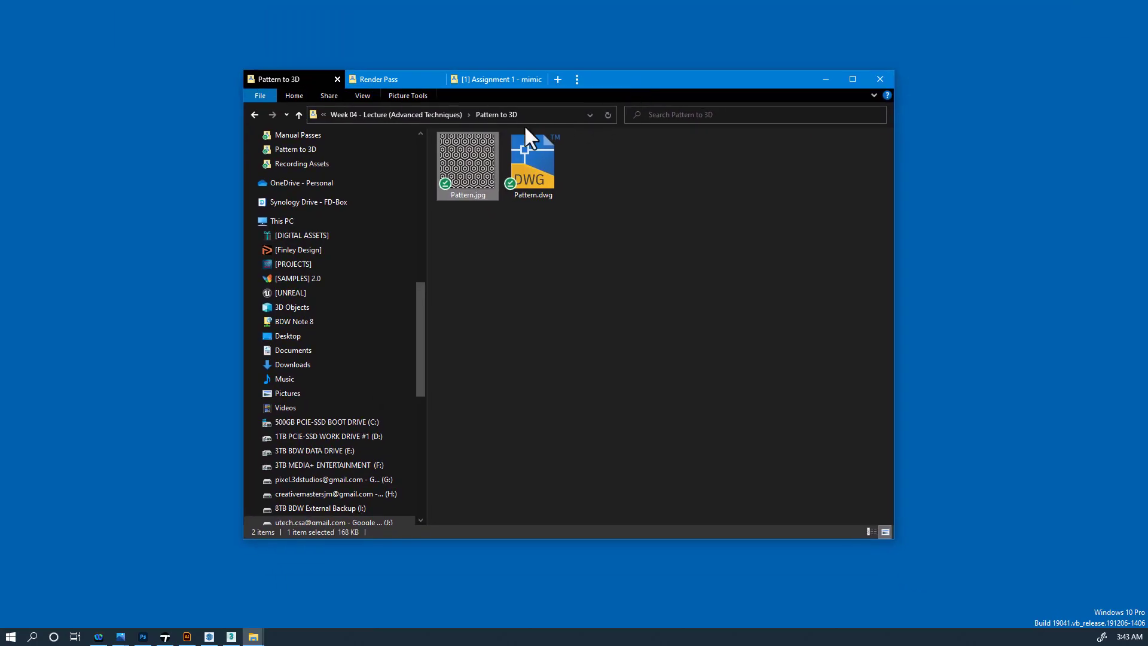
{"action": "right_click", "coordinate": [479, 152]}
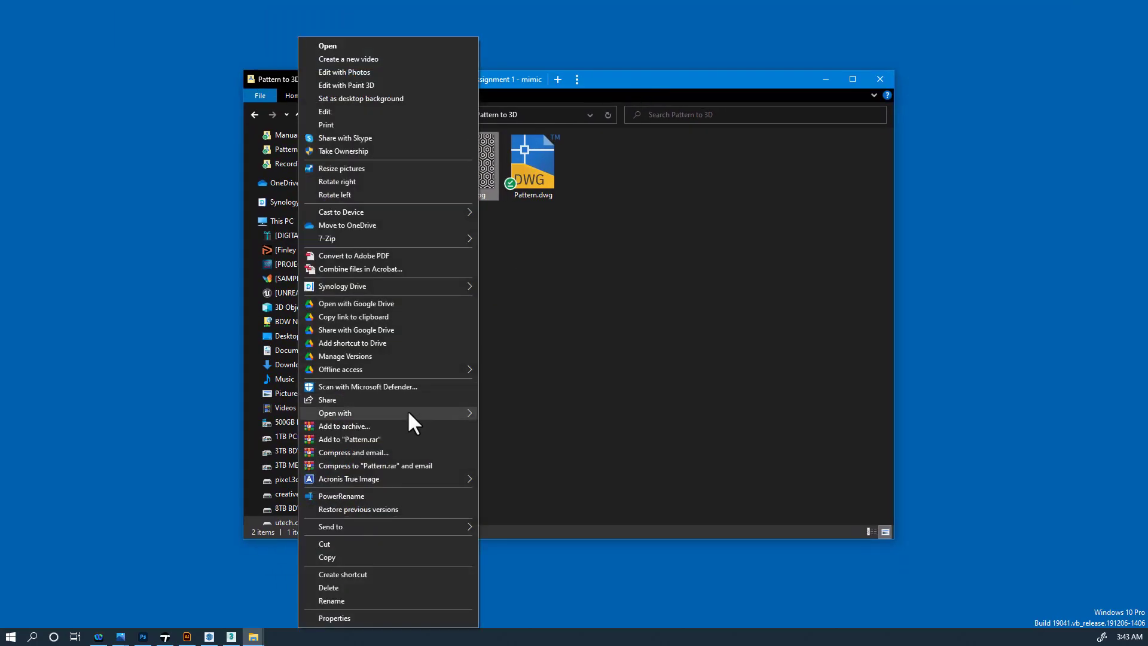
{"action": "mouse_move", "coordinate": [408, 412]}
{"action": "left_click", "coordinate": [538, 416]}
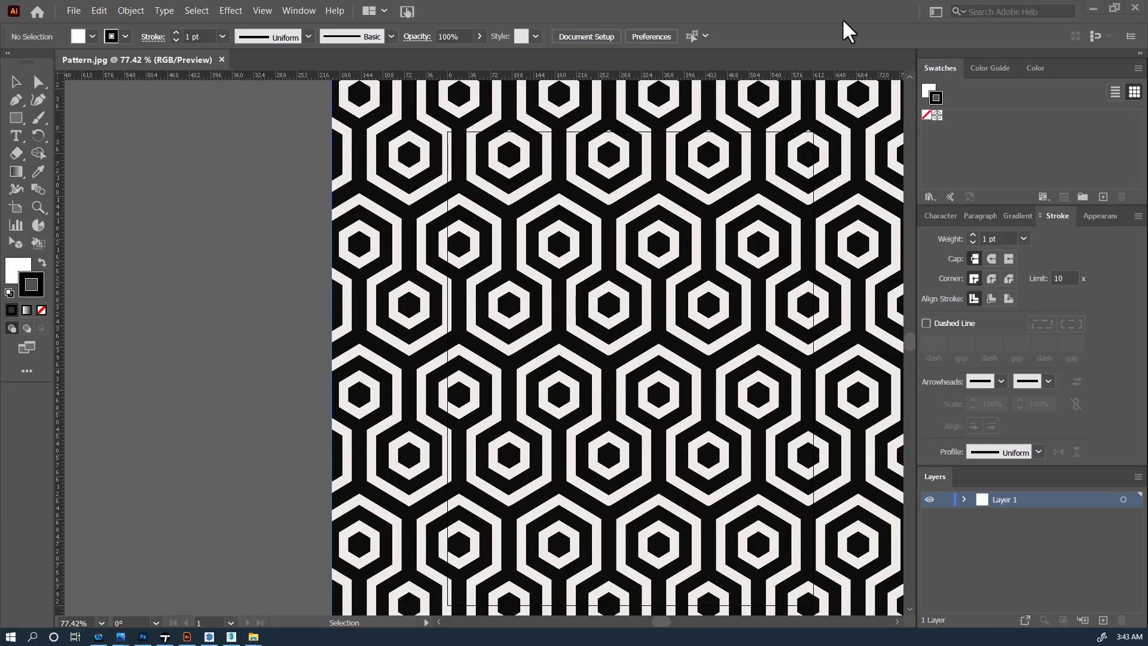
- Zoom and pan across the raster hexagon image to inspect its pixelated edges, then open the Window menu
{"action": "scroll", "coordinate": [482, 203], "scroll_direction": "down", "scroll_amount": 4, "text": "alt"}
{"action": "scroll", "coordinate": [479, 218], "scroll_direction": "up", "scroll_amount": 4, "text": "alt"}
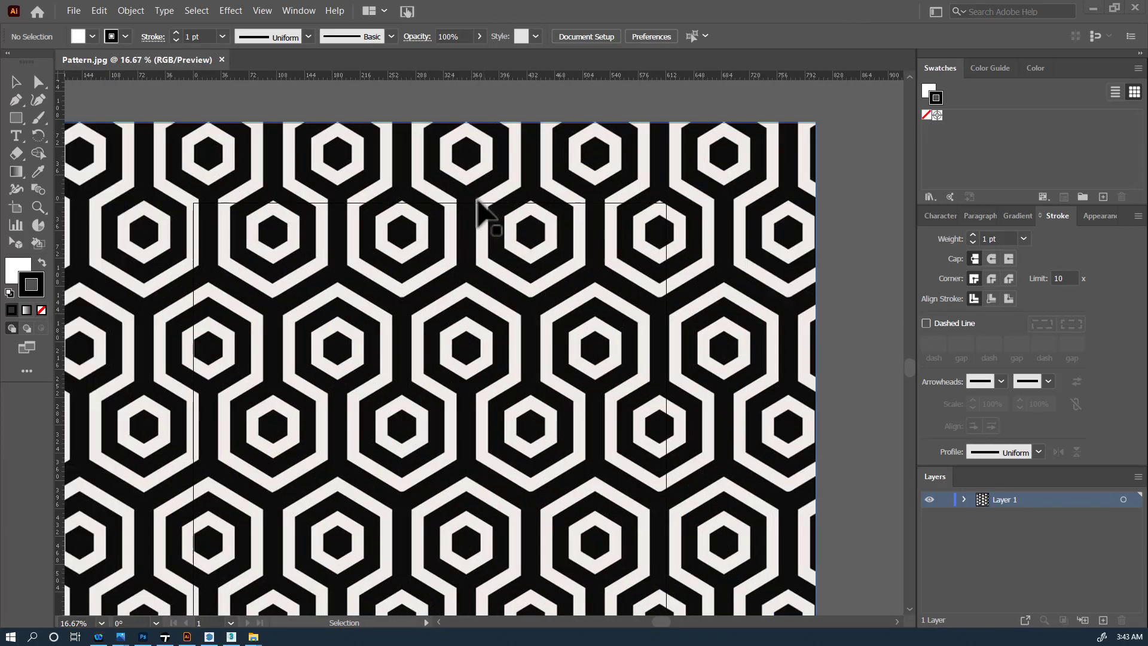
{"action": "scroll", "coordinate": [329, 185], "scroll_direction": "up", "scroll_amount": 7, "text": "alt"}
{"action": "scroll", "coordinate": [327, 180], "scroll_direction": "up", "scroll_amount": 1, "text": "alt"}
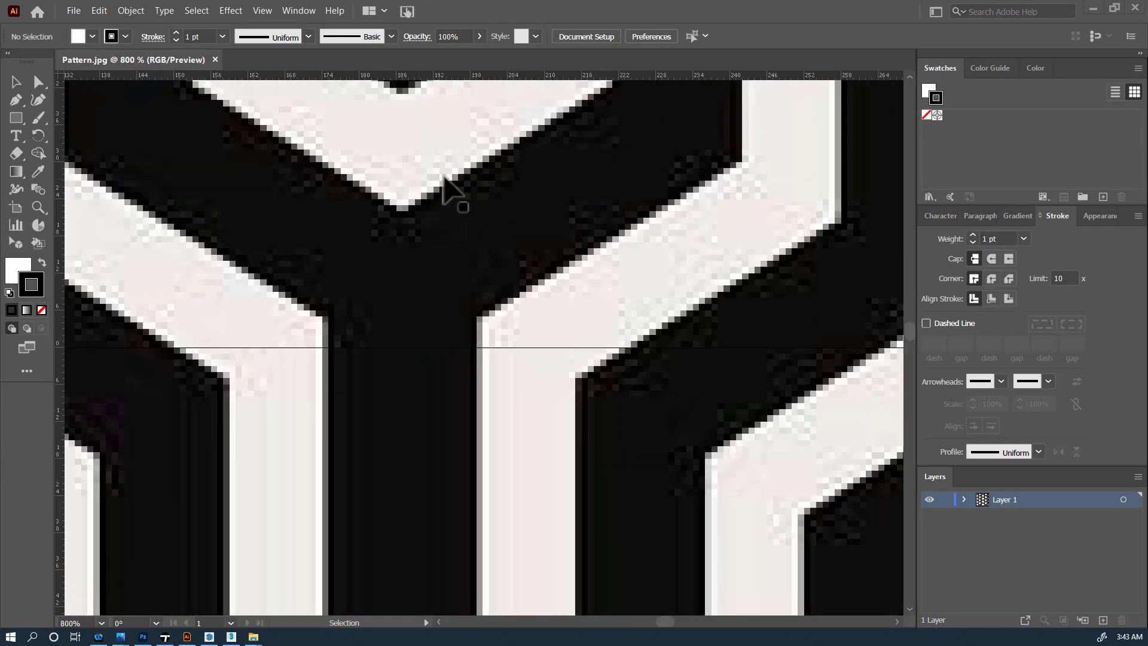
{"action": "scroll", "coordinate": [470, 198], "scroll_direction": "down", "scroll_amount": 1, "text": "alt"}
{"action": "key", "text": "space"}
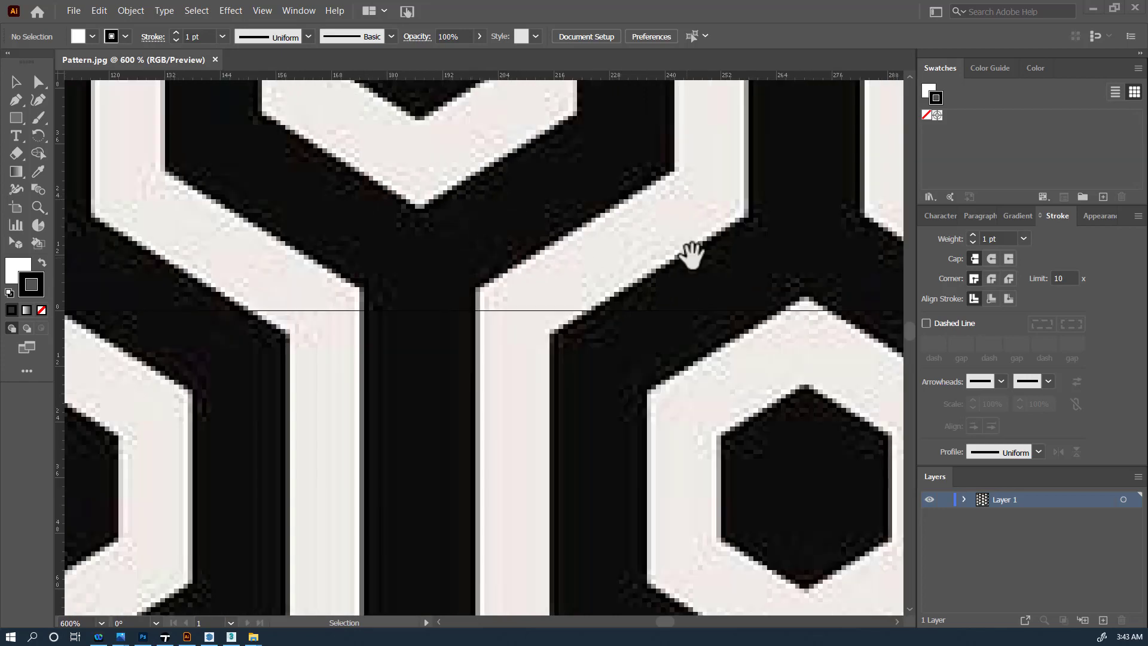
{"action": "left_click_drag", "start_coordinate": [687, 251], "coordinate": [518, 243]}
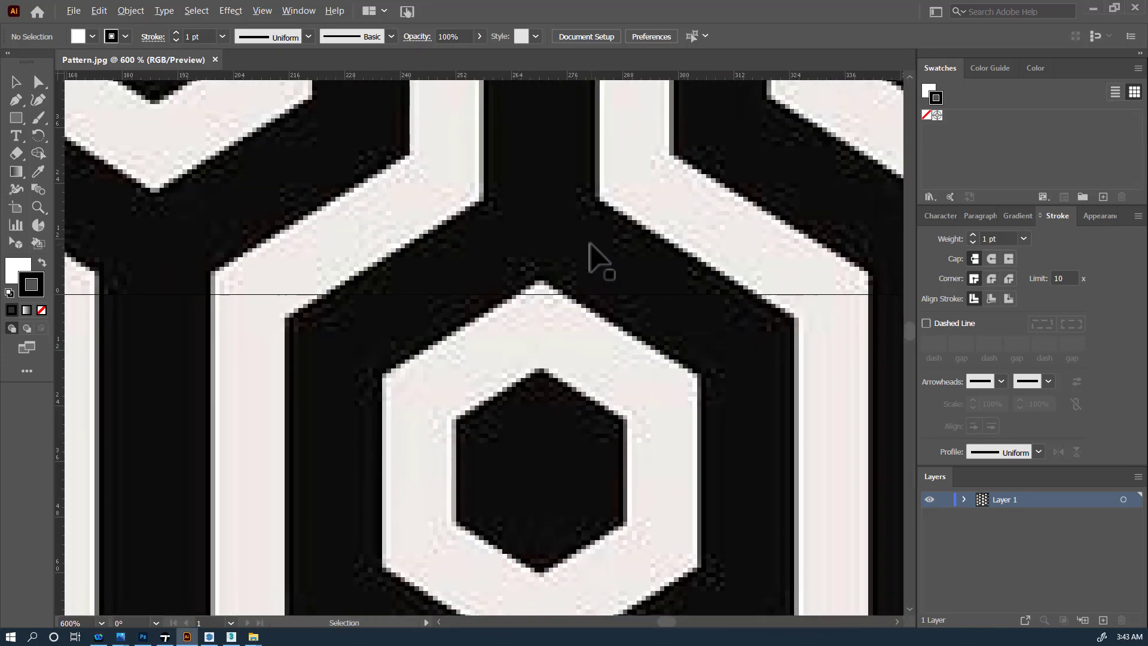
{"action": "scroll", "coordinate": [594, 257], "scroll_direction": "down", "scroll_amount": 7, "text": "alt"}
{"action": "scroll", "coordinate": [595, 256], "scroll_direction": "up", "scroll_amount": 1, "text": "alt"}
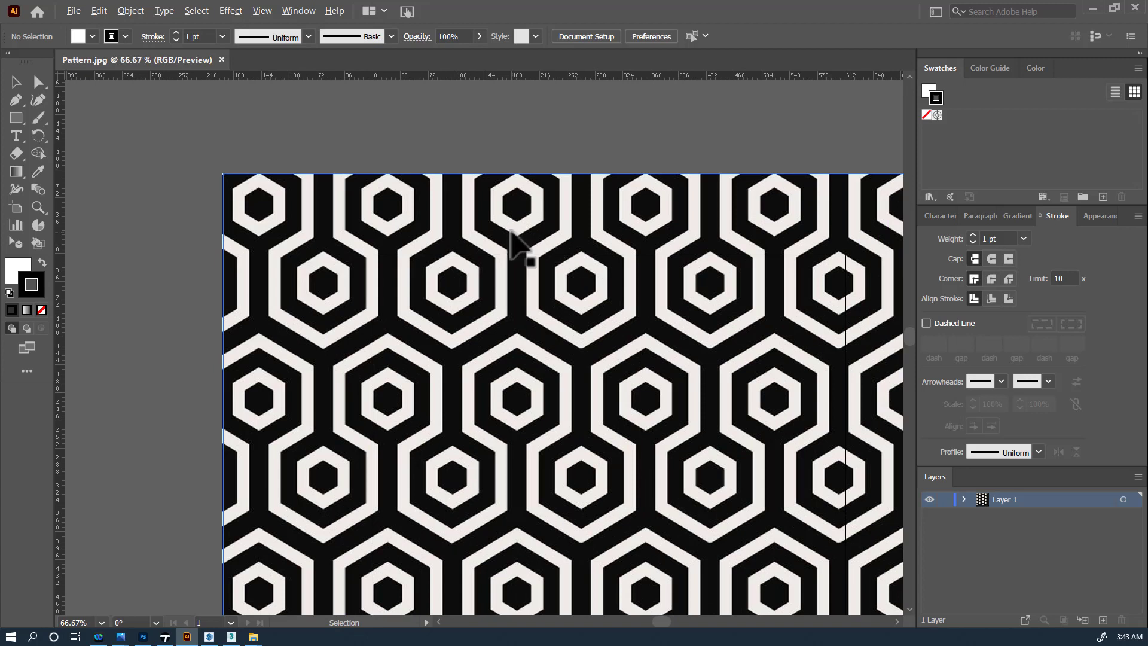
{"action": "scroll", "coordinate": [525, 249], "scroll_direction": "down", "scroll_amount": 1, "text": "alt"}
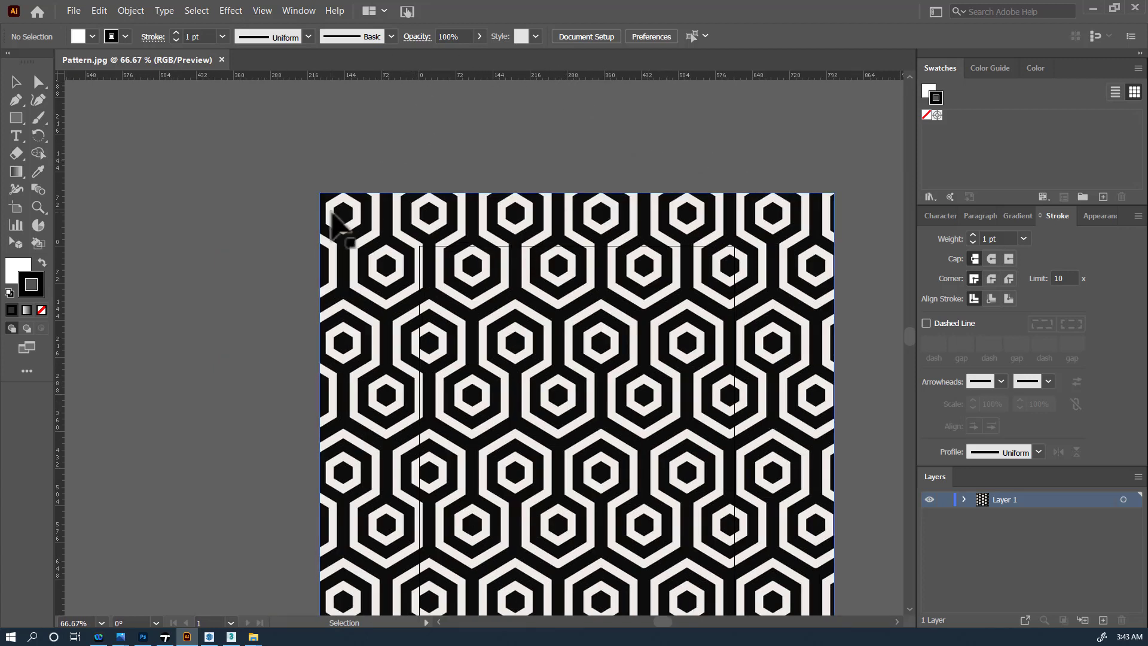
{"action": "left_click", "coordinate": [316, 16]}
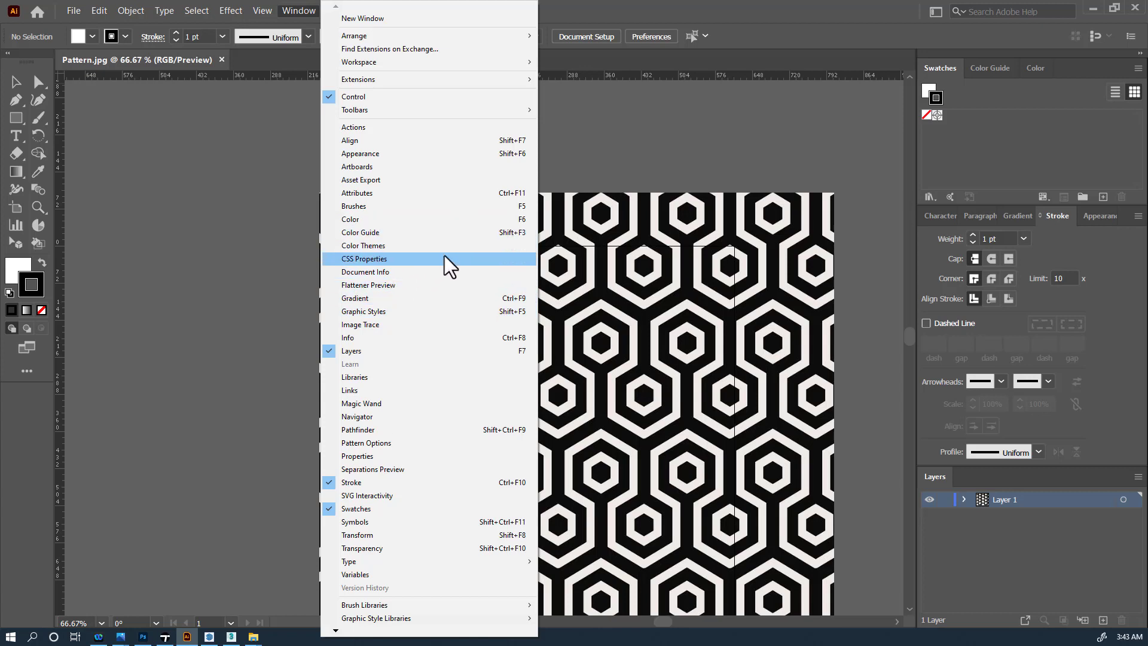
- Place the Image Trace panel left of the artboard and select the pattern image for tracing
{"action": "left_click", "coordinate": [372, 325]}
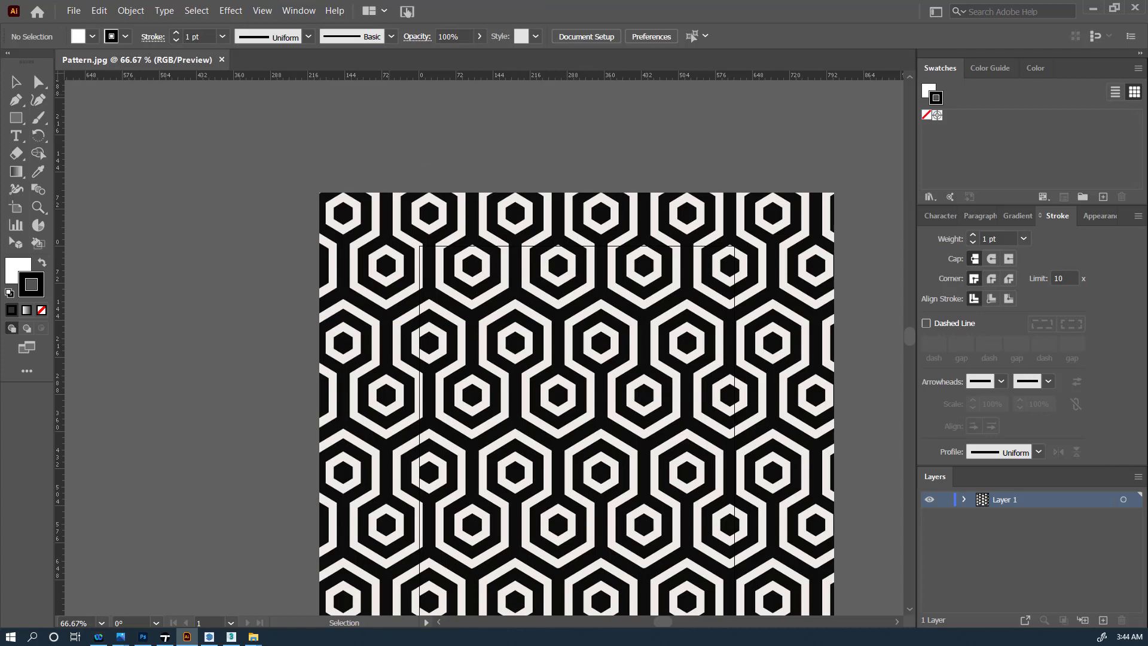
{"action": "mouse_move", "coordinate": [615, 59]}
{"action": "left_mouse_down"}
{"action": "mouse_move", "coordinate": [626, 129]}
{"action": "mouse_move", "coordinate": [251, 208]}
{"action": "mouse_move", "coordinate": [167, 141]}
{"action": "left_mouse_up"}
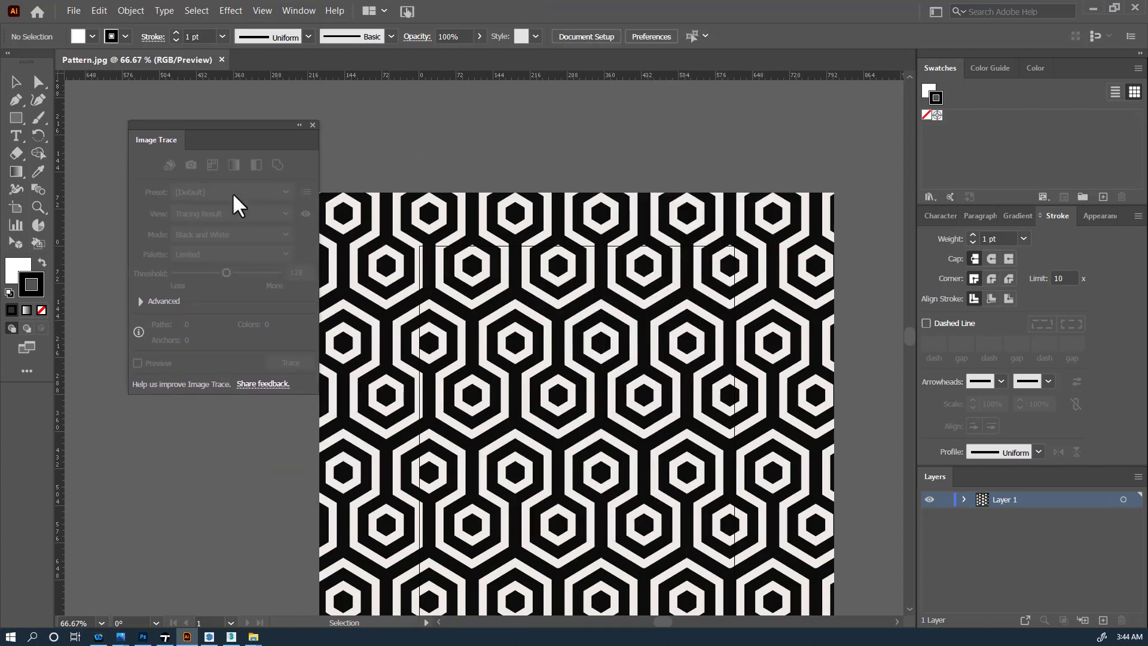
{"action": "left_click", "coordinate": [335, 207]}
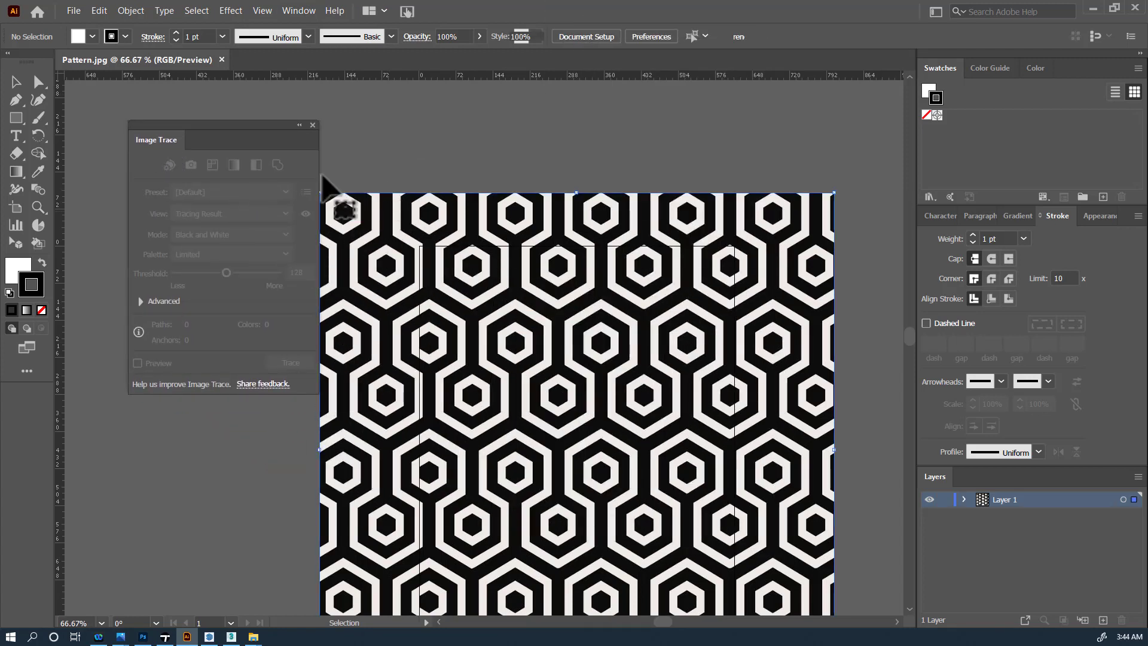
{"action": "mouse_move", "coordinate": [240, 136]}
{"action": "left_mouse_down"}
{"action": "mouse_move", "coordinate": [210, 154]}
{"action": "mouse_move", "coordinate": [217, 166]}
{"action": "left_mouse_up"}
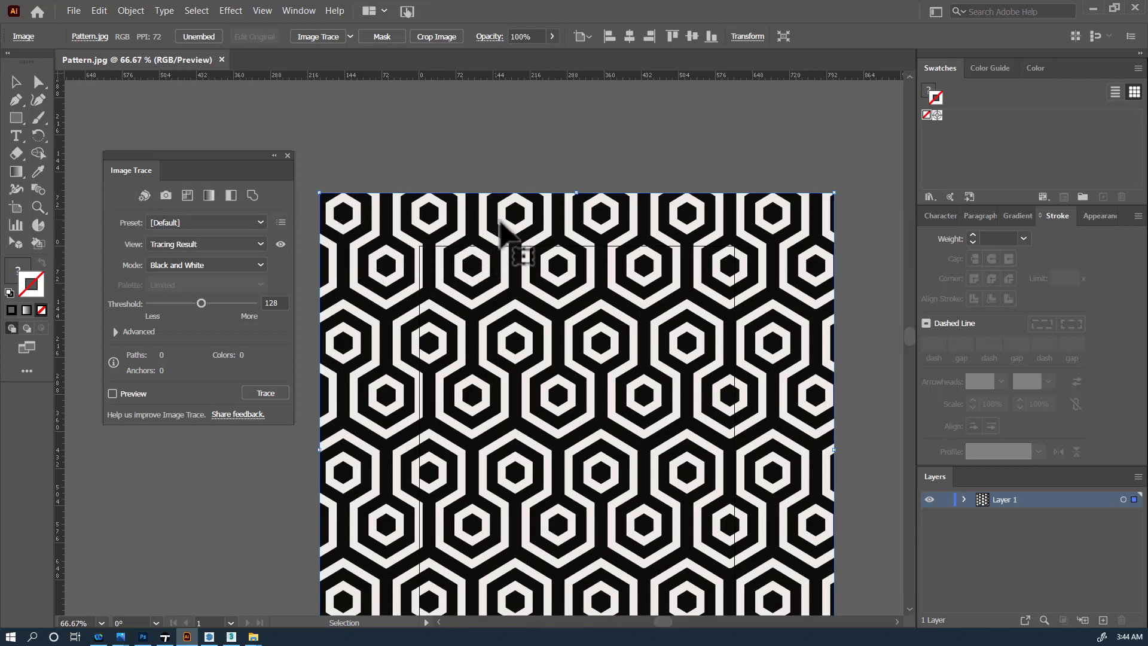
- Preview an Auto-Color trace up close, then retrace with the Low Color preset (Limited, 16 colours)
{"action": "left_click", "coordinate": [147, 195]}
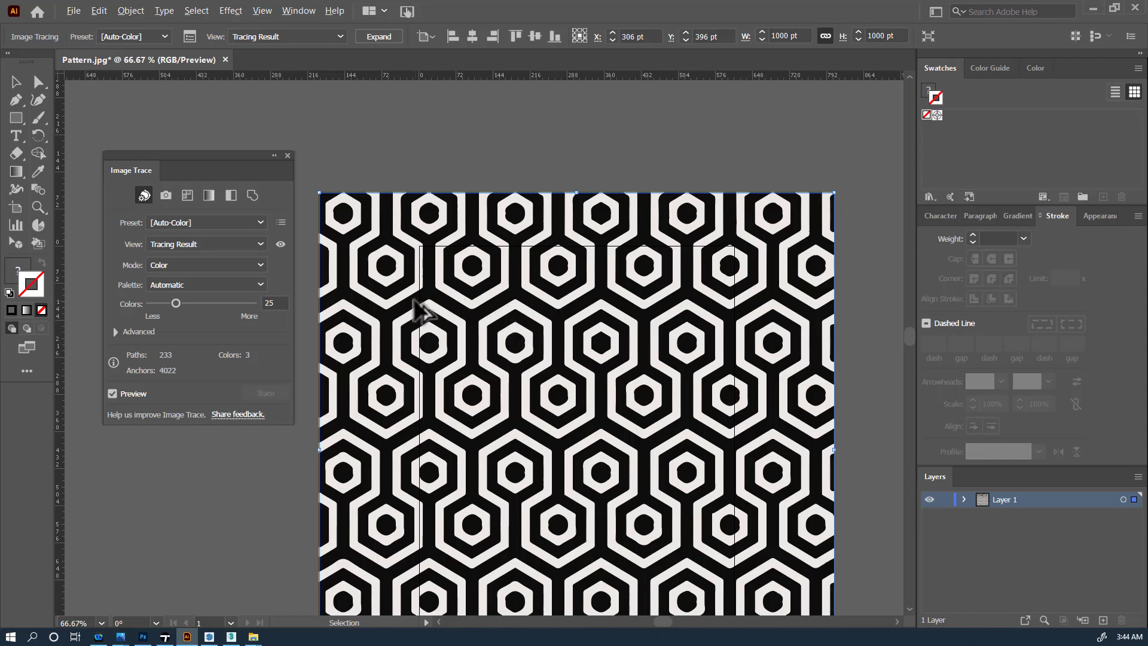
{"action": "scroll", "coordinate": [411, 307], "scroll_direction": "up", "scroll_amount": 3, "text": "alt"}
{"action": "scroll", "coordinate": [441, 341], "scroll_direction": "up", "scroll_amount": 4, "text": "alt"}
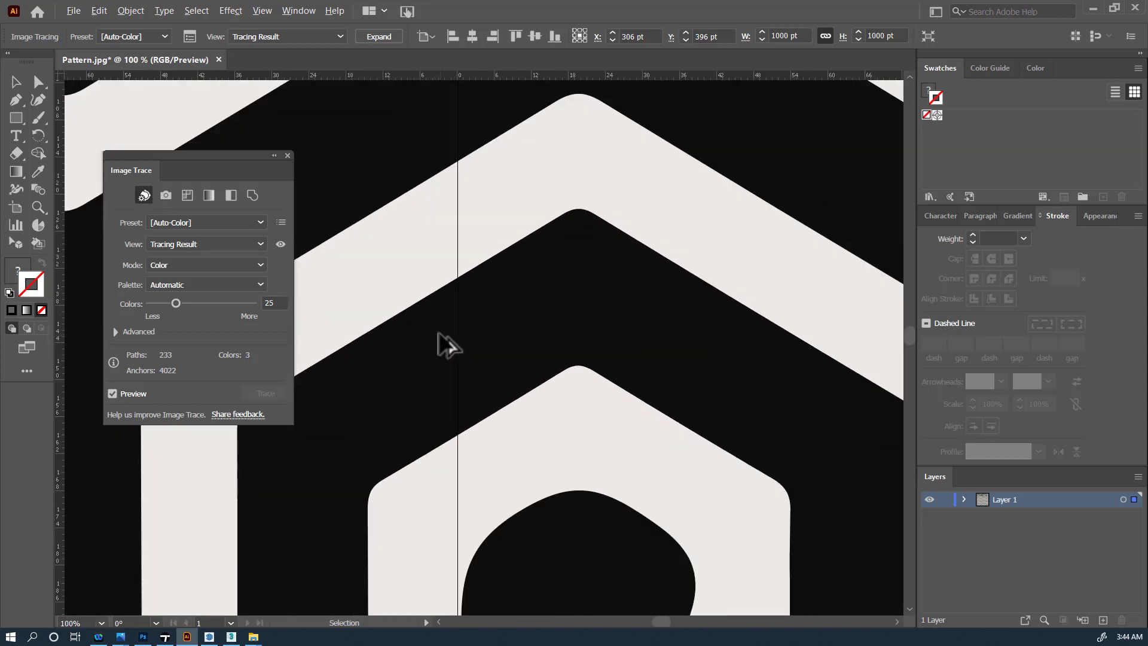
{"action": "scroll", "coordinate": [509, 353], "scroll_direction": "down", "scroll_amount": 1, "text": "alt"}
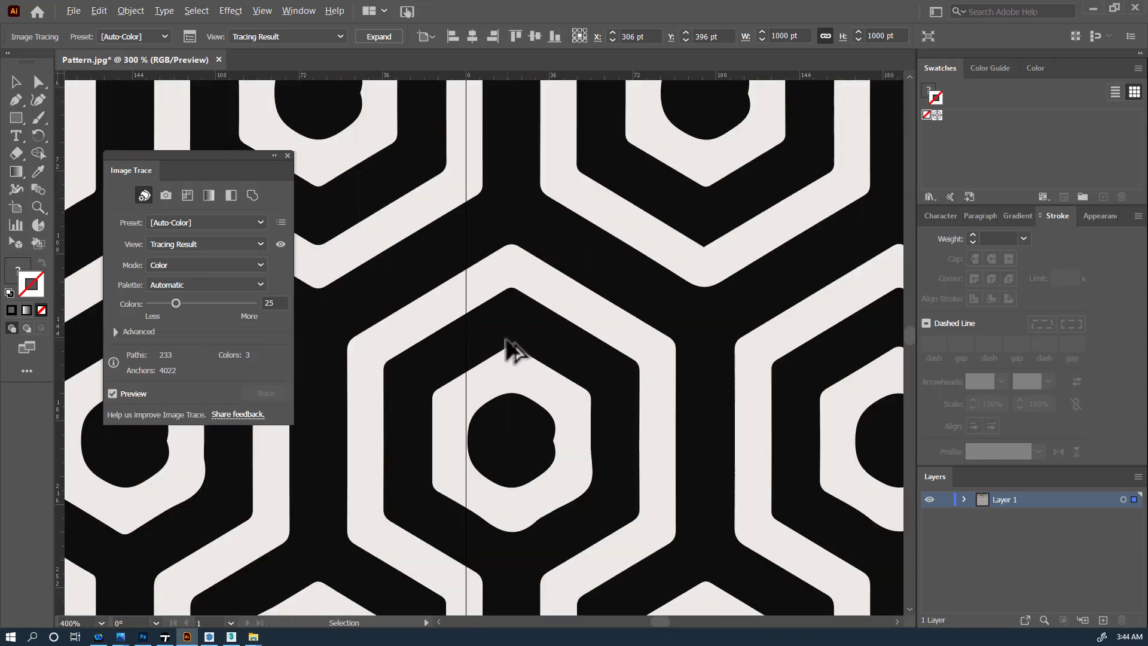
{"action": "scroll", "coordinate": [586, 478], "scroll_direction": "up", "scroll_amount": 2, "text": "alt"}
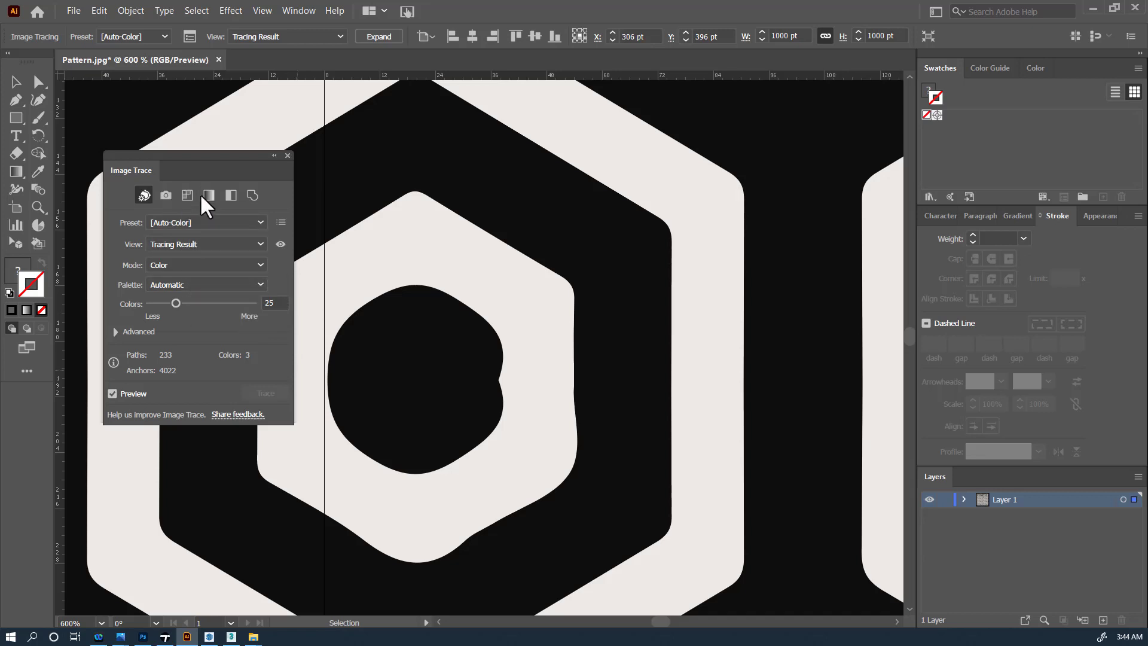
{"action": "left_click", "coordinate": [186, 198]}
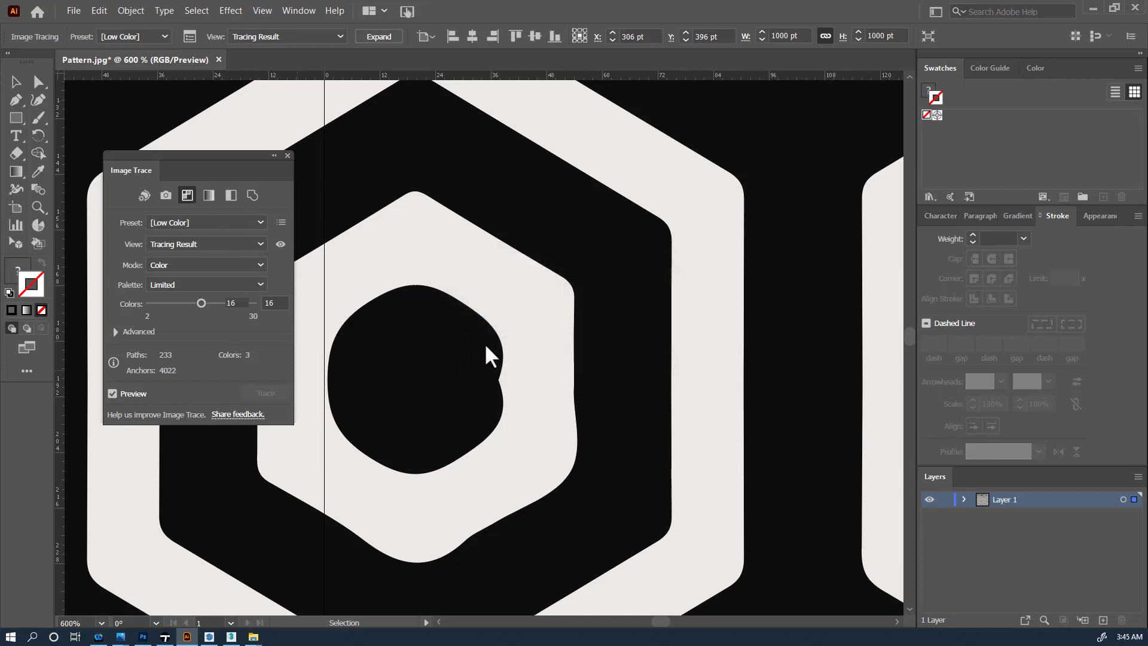
- Trace the pattern with the Black & White preset, trying lower and higher Threshold values
{"action": "scroll", "coordinate": [551, 452], "scroll_direction": "down", "scroll_amount": 7, "text": "alt"}
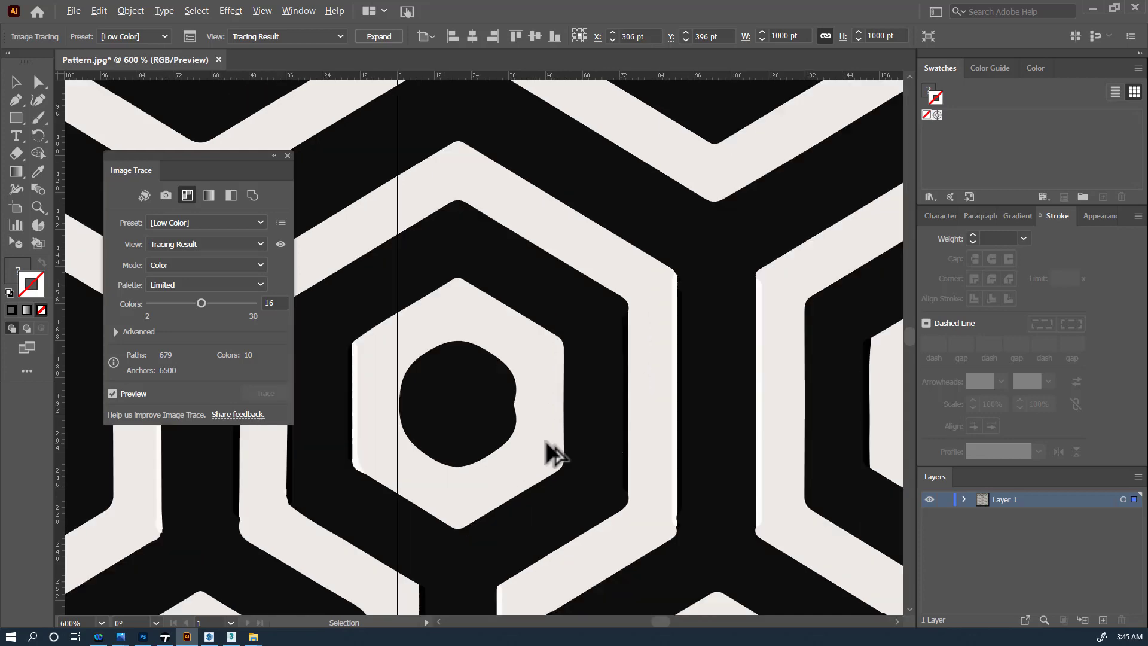
{"action": "scroll", "coordinate": [722, 492], "scroll_direction": "up", "scroll_amount": 8, "text": "alt"}
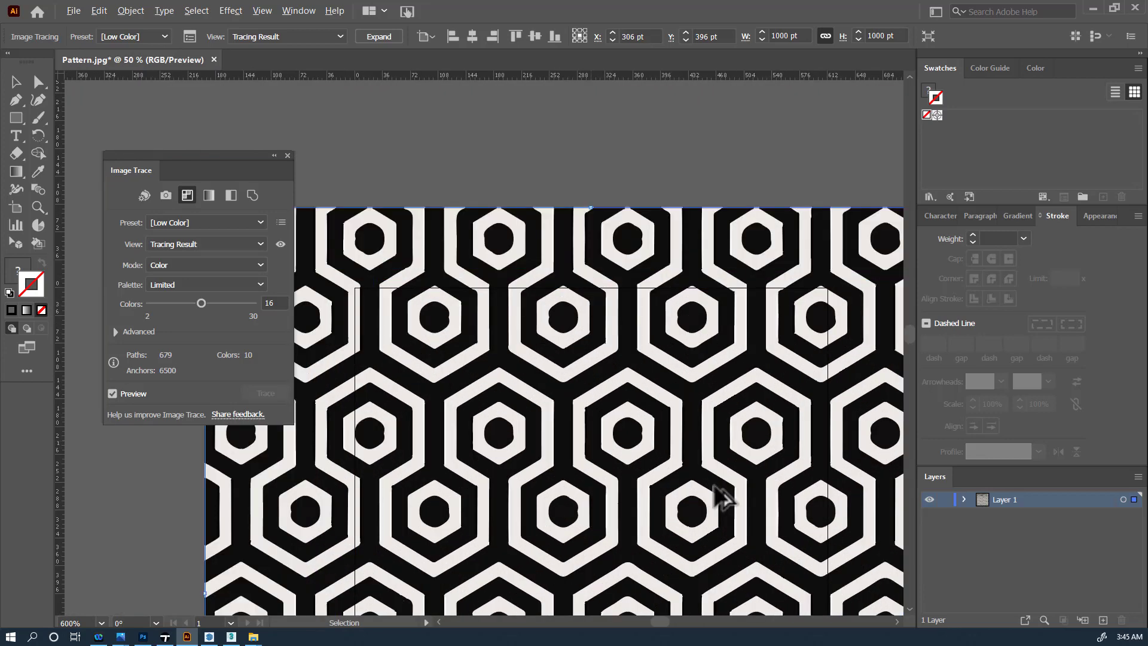
{"action": "scroll", "coordinate": [713, 480], "scroll_direction": "down", "scroll_amount": 2, "text": "alt"}
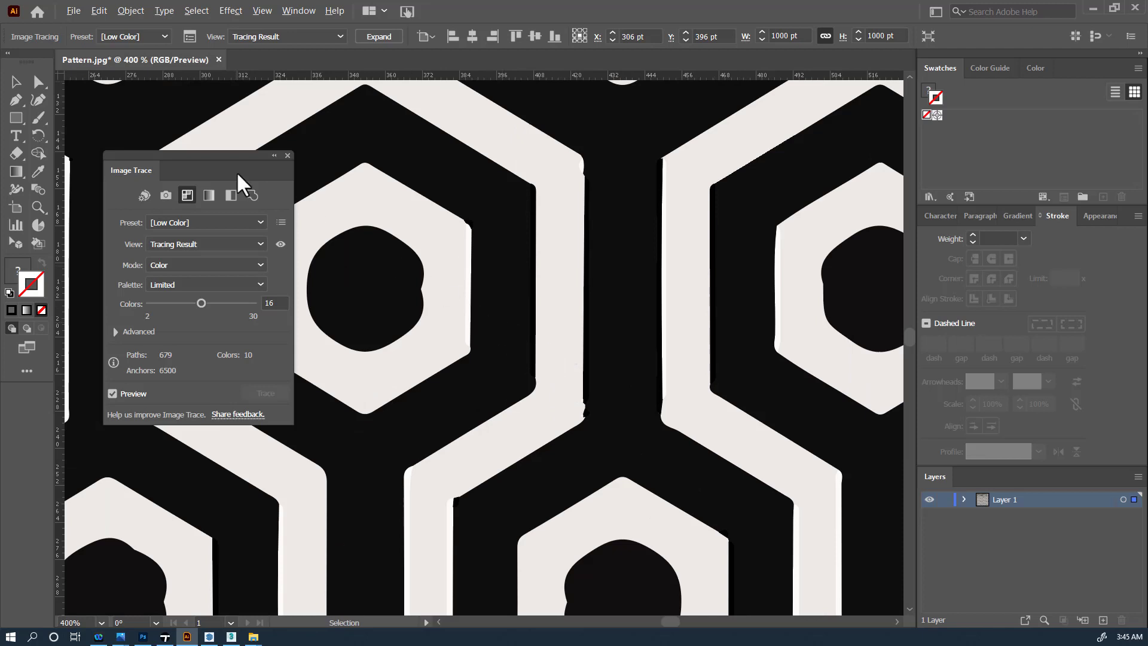
{"action": "left_click", "coordinate": [230, 196]}
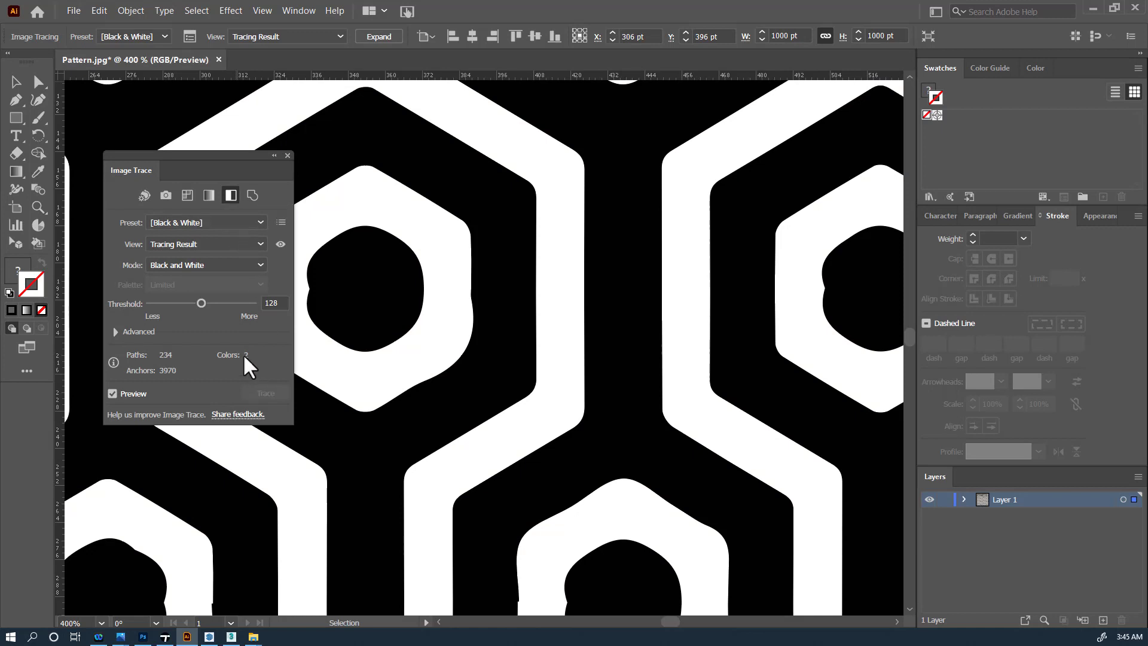
{"action": "left_click_drag", "start_coordinate": [201, 312], "coordinate": [169, 305]}
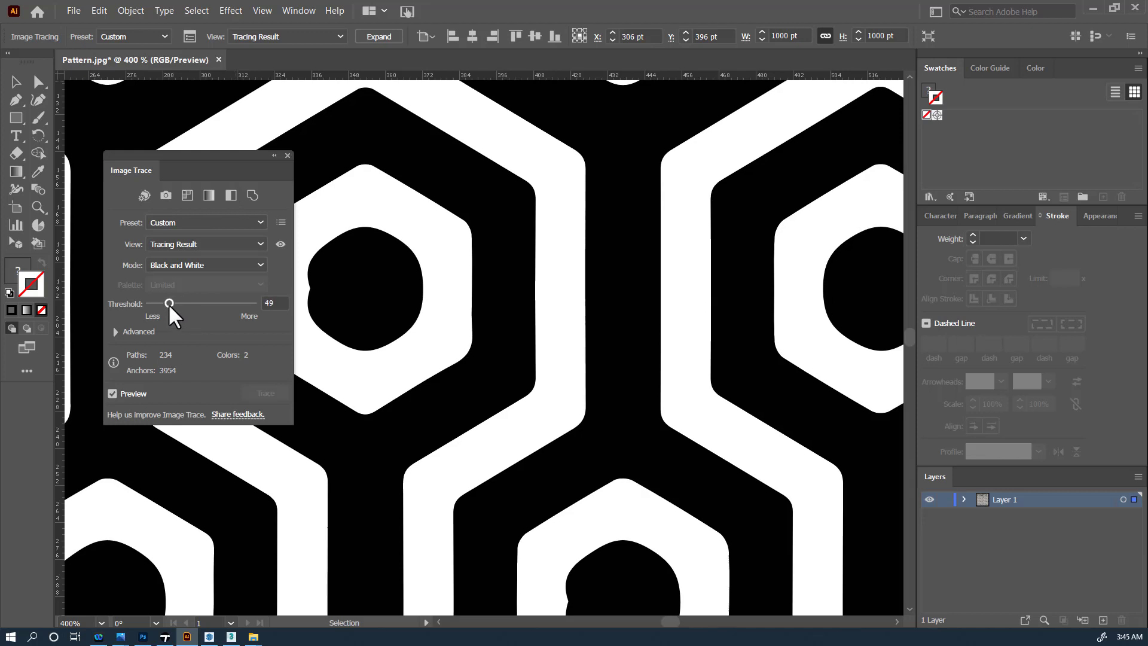
{"action": "mouse_move", "coordinate": [170, 305]}
{"action": "left_mouse_down"}
{"action": "mouse_move", "coordinate": [241, 306]}
{"action": "mouse_move", "coordinate": [218, 304]}
{"action": "left_mouse_up"}
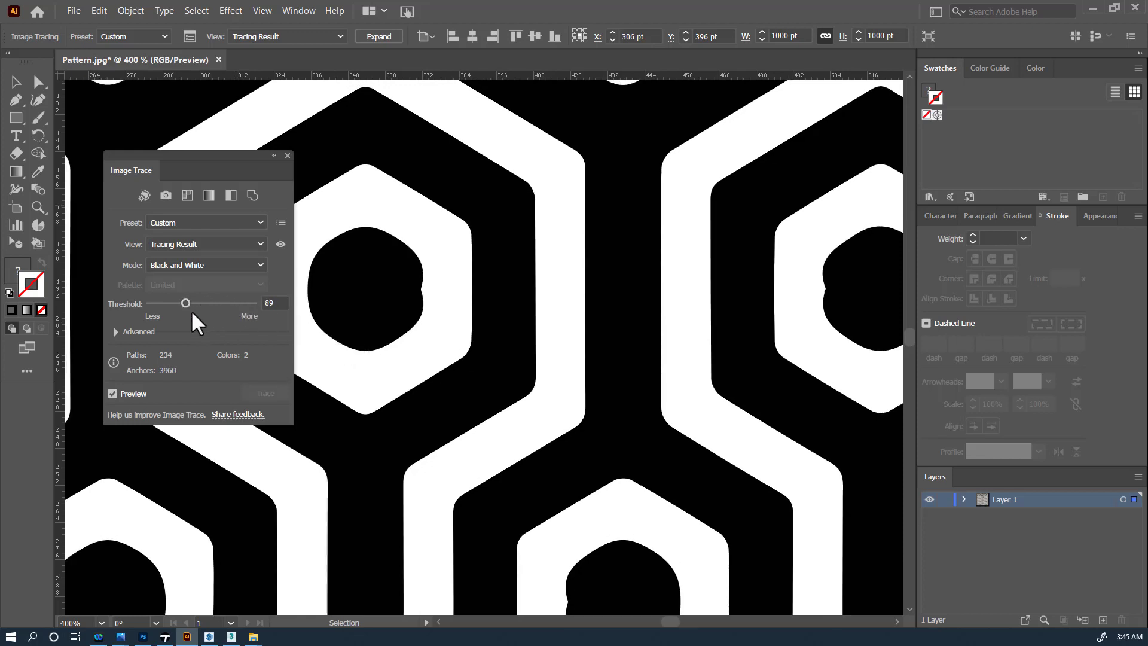
- Switch the trace to the Outline preset, giving 152 paths and 1024 anchors
{"action": "left_click", "coordinate": [251, 195]}
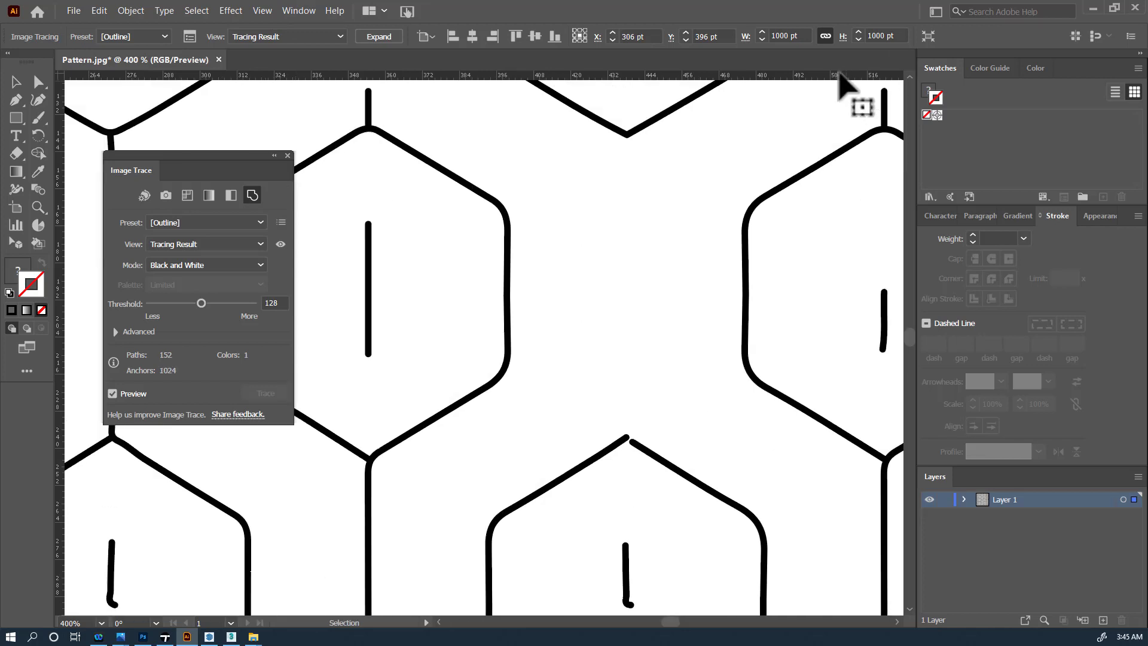
{"action": "scroll", "coordinate": [451, 353], "scroll_direction": "down", "scroll_amount": 4, "text": "alt"}
{"action": "scroll", "coordinate": [453, 349], "scroll_direction": "up", "scroll_amount": 5, "text": "alt"}
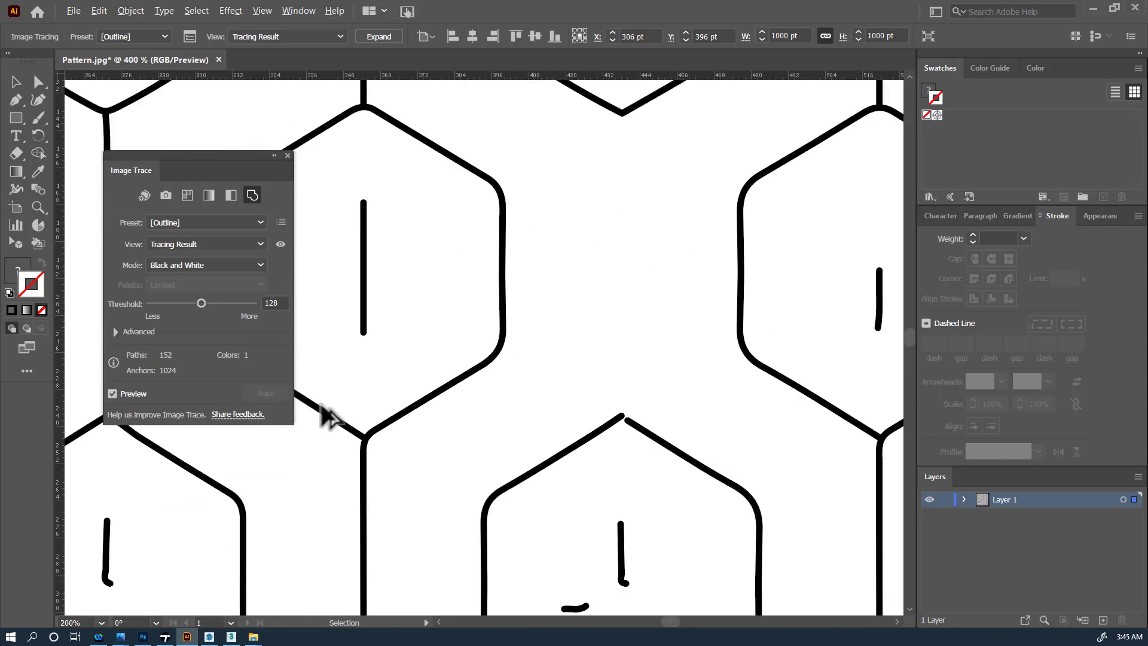
- Return to the Black & White preset at Threshold 88 (234 paths, 3954 anchors) and pan the pattern into view
{"action": "left_click", "coordinate": [231, 194]}
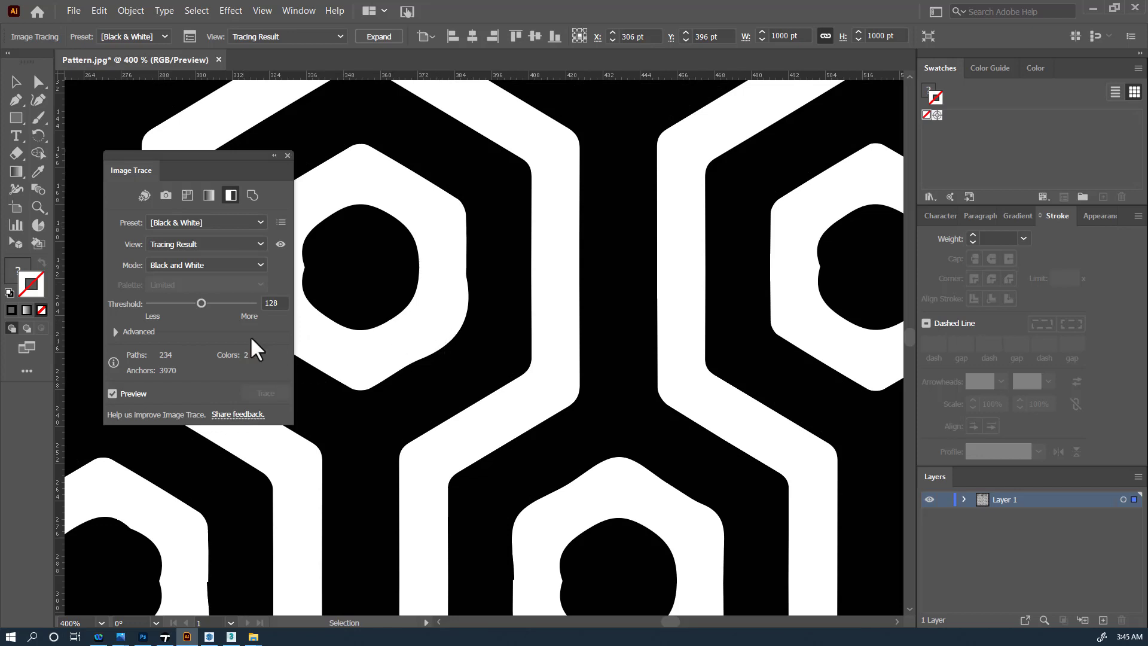
{"action": "left_click_drag", "start_coordinate": [201, 303], "coordinate": [184, 304]}
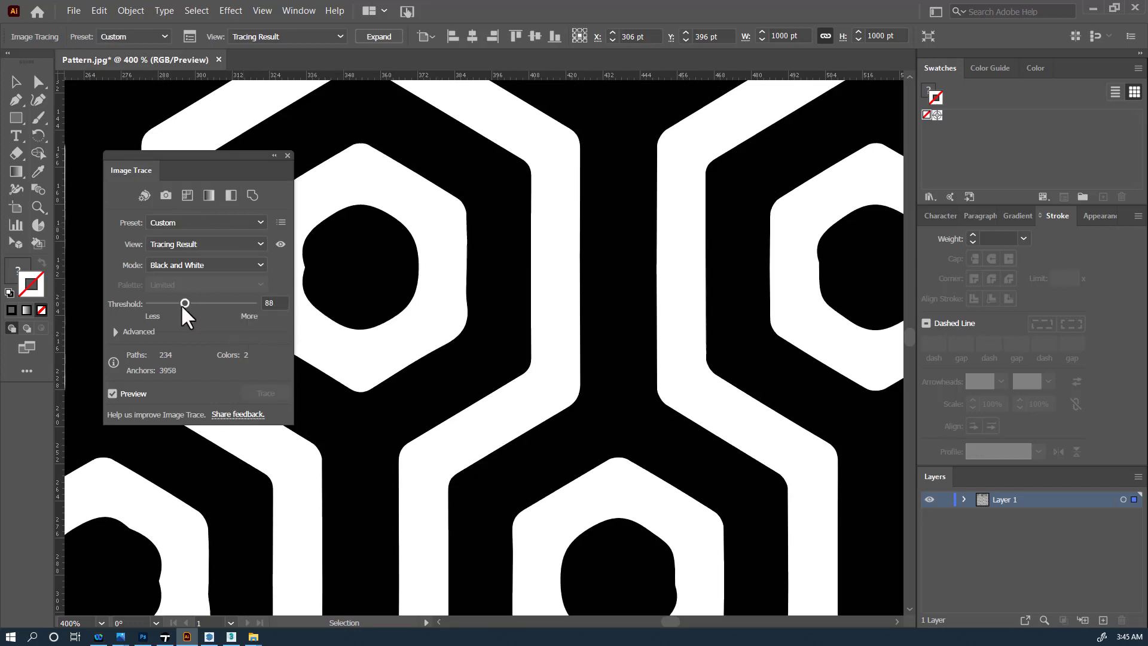
{"action": "scroll", "coordinate": [486, 379], "scroll_direction": "down", "scroll_amount": 6, "text": "alt"}
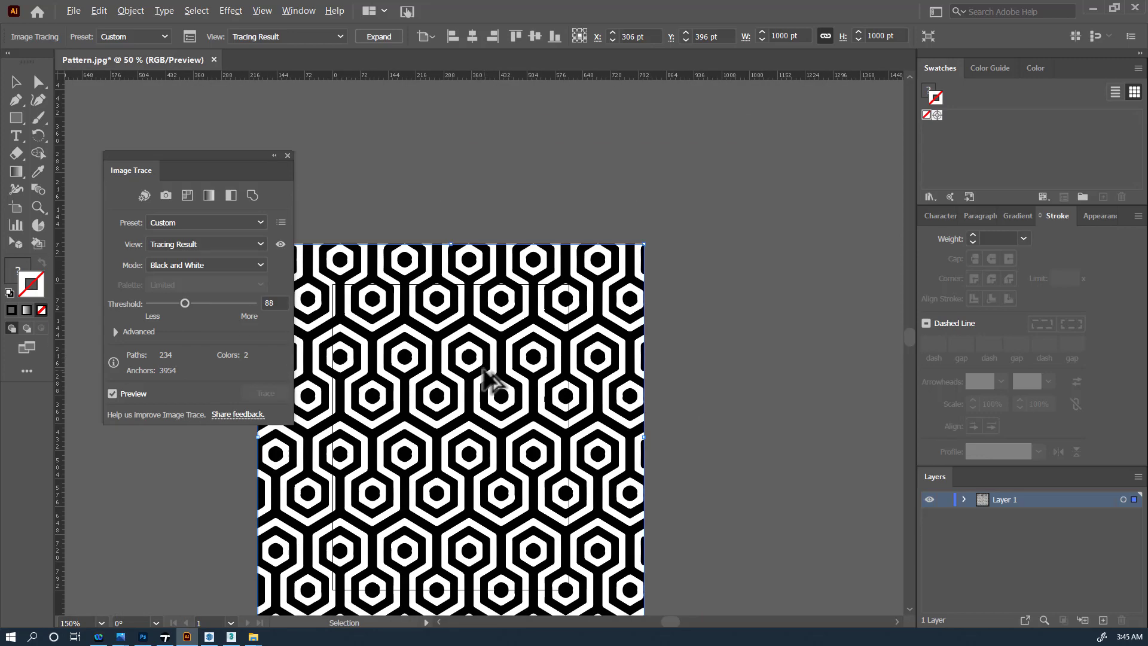
{"action": "scroll", "coordinate": [481, 366], "scroll_direction": "up", "scroll_amount": 1, "text": "alt"}
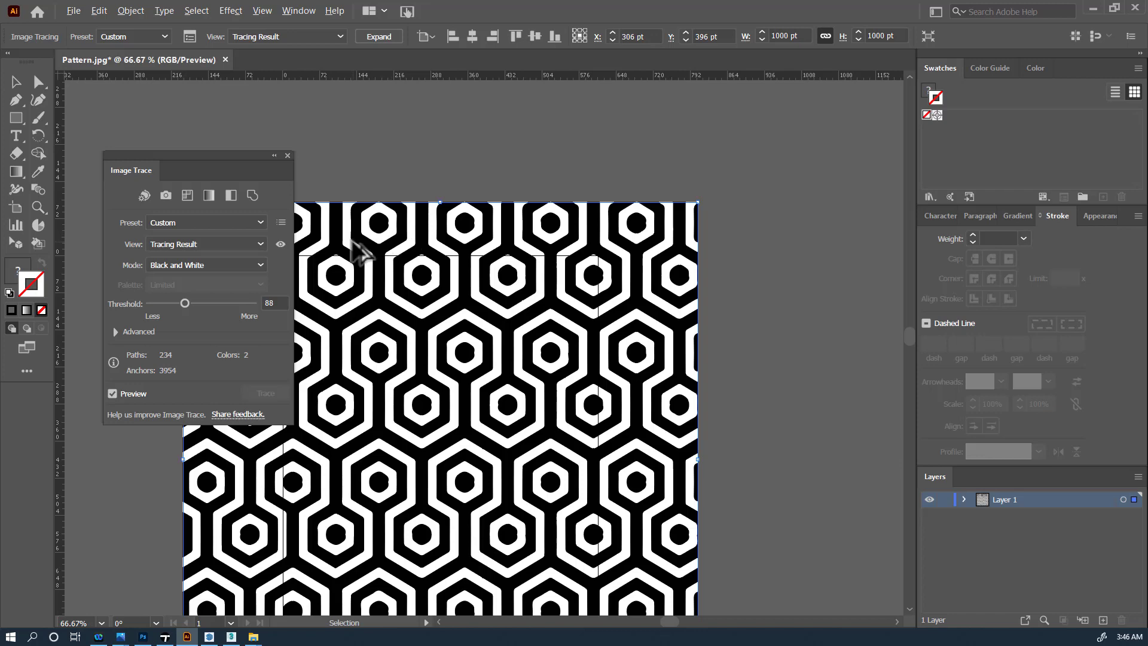
{"action": "left_click_drag", "start_coordinate": [374, 244], "coordinate": [496, 166]}
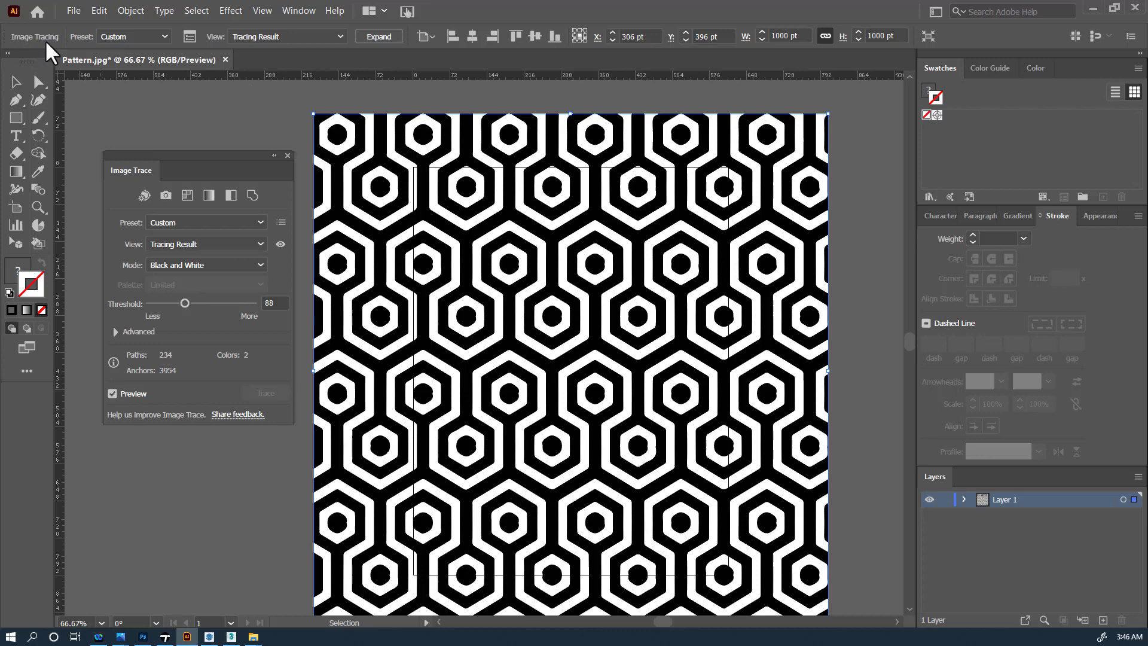
{"action": "left_click", "coordinate": [99, 12]}
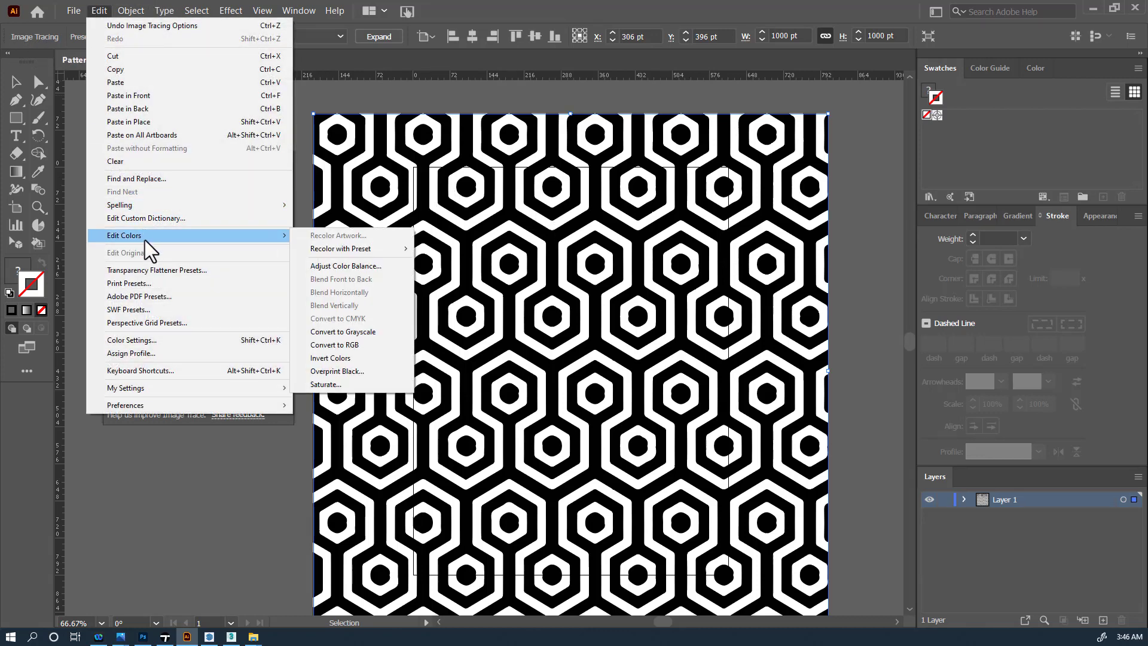
- Expand the traced pattern with Object > Expand, keeping Object and Fill checked
{"action": "left_click", "coordinate": [131, 11]}
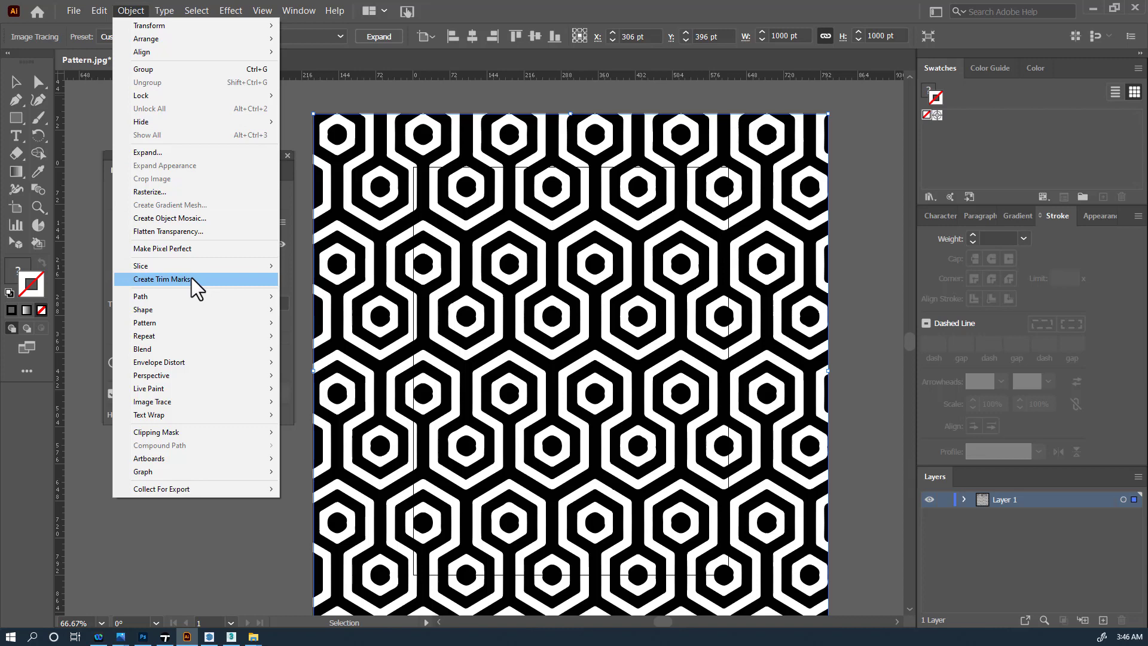
{"action": "left_click", "coordinate": [198, 153]}
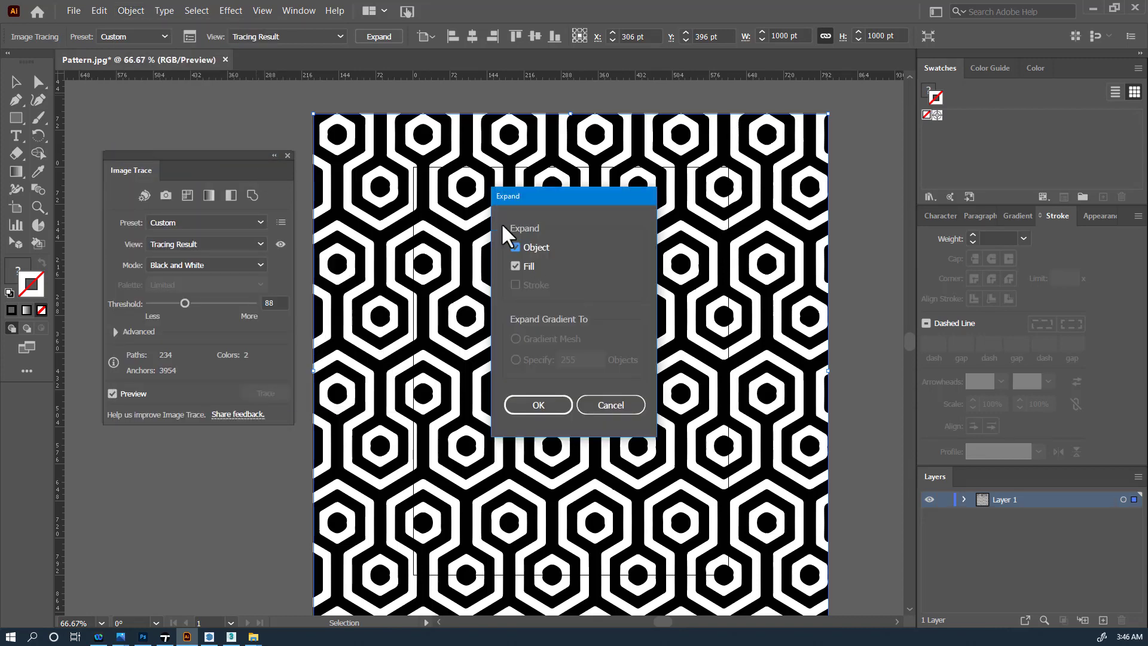
{"action": "left_click", "coordinate": [537, 405]}
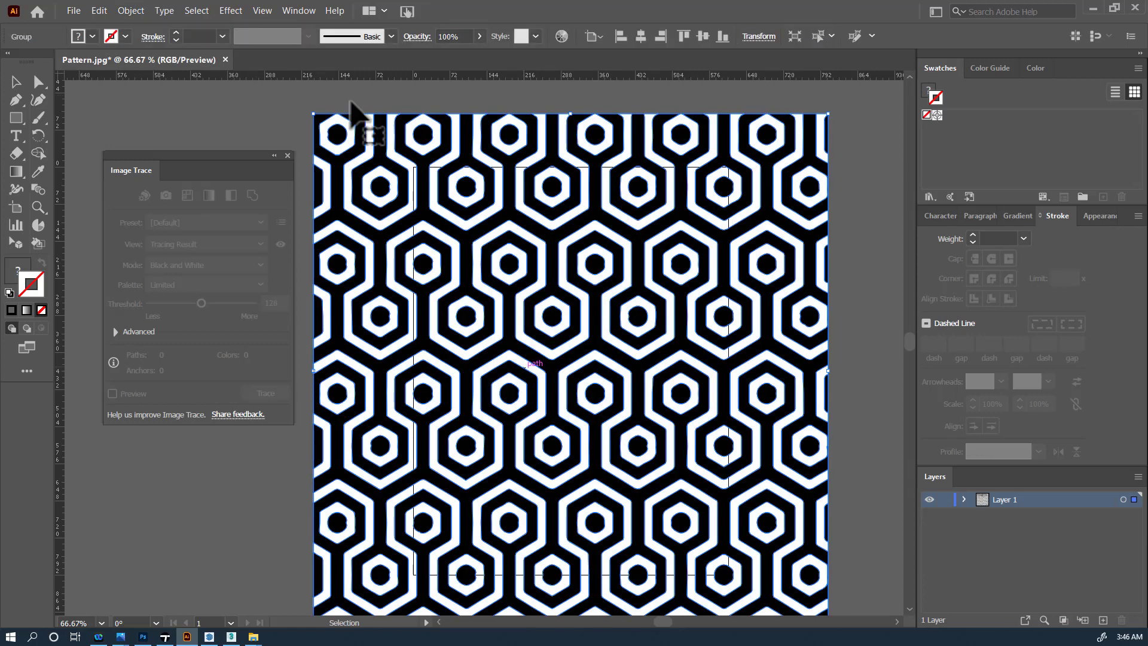
{"action": "left_click", "coordinate": [39, 81]}
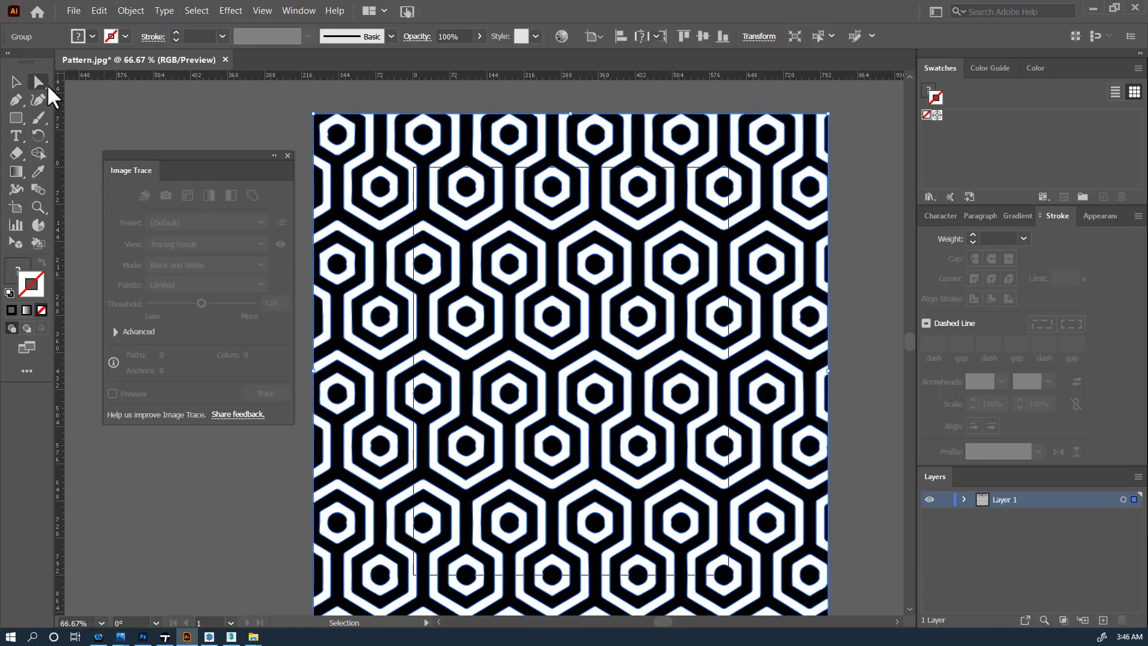
{"action": "left_click", "coordinate": [139, 99]}
{"action": "scroll", "coordinate": [415, 127], "scroll_direction": "up", "scroll_amount": 3, "text": "alt"}
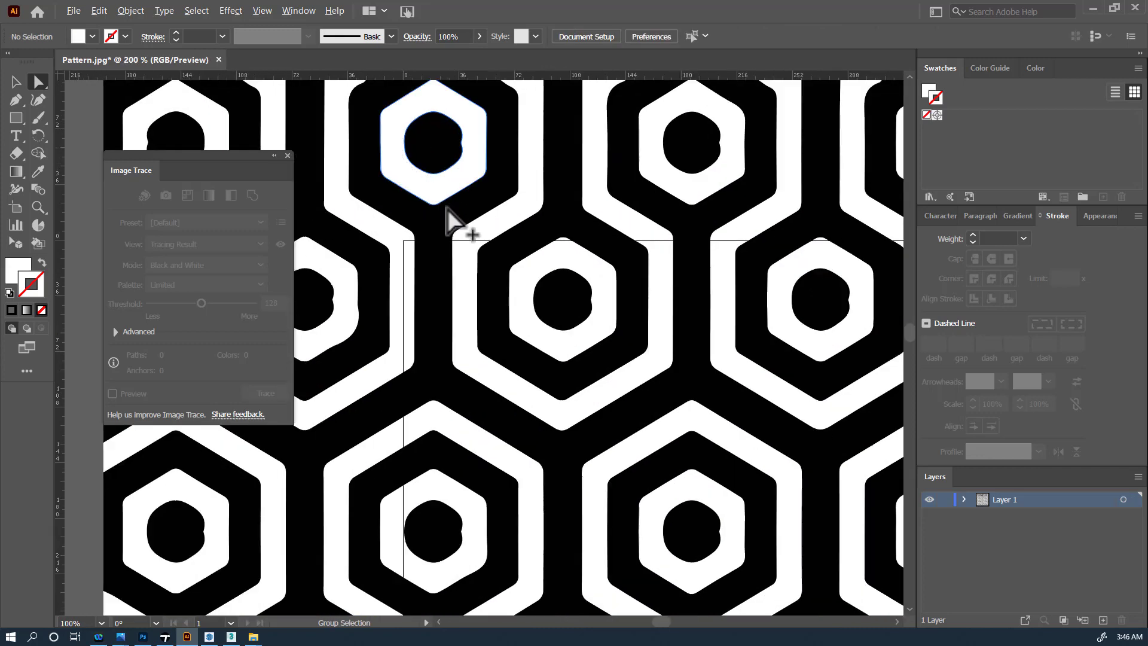
{"action": "scroll", "coordinate": [447, 209], "scroll_direction": "up", "scroll_amount": 1, "text": "alt"}
{"action": "left_click", "coordinate": [463, 232]}
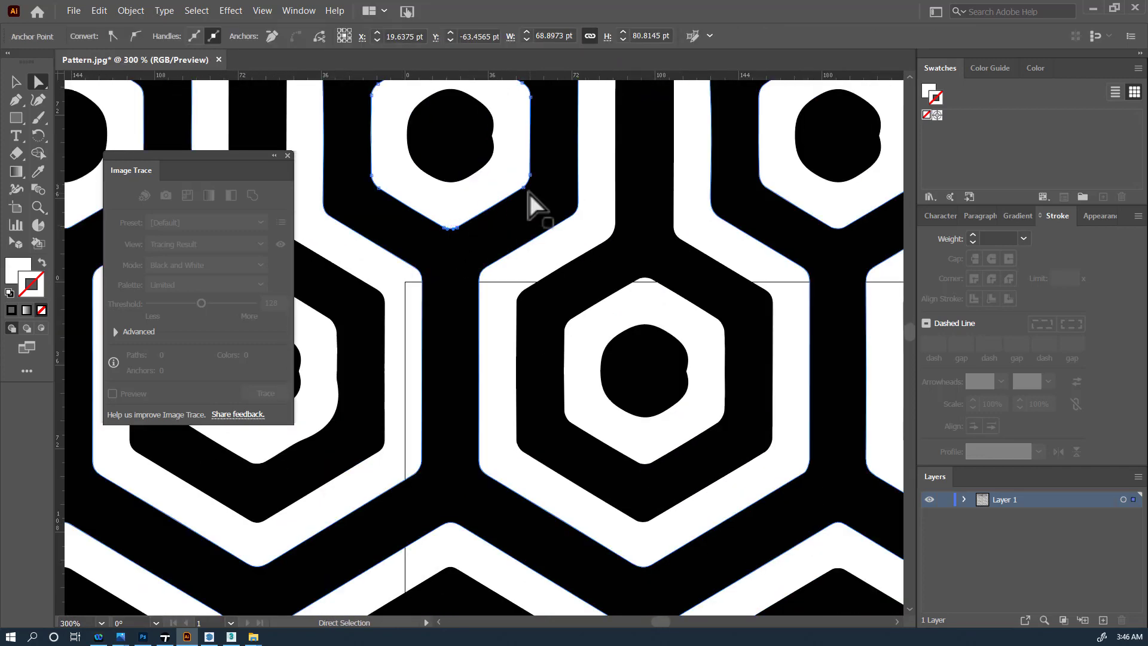
{"action": "left_click_drag", "start_coordinate": [525, 187], "coordinate": [528, 222]}
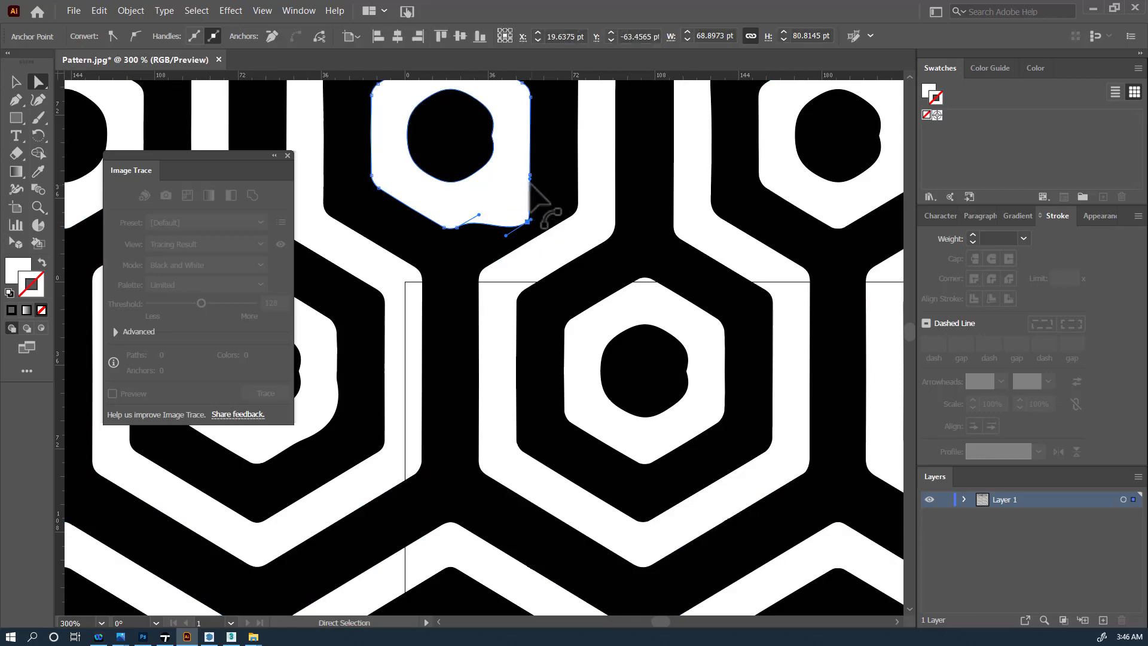
{"action": "left_click_drag", "start_coordinate": [531, 176], "coordinate": [565, 171]}
{"action": "key", "text": "ctrl+z"}
{"action": "key", "text": "ctrl+z"}
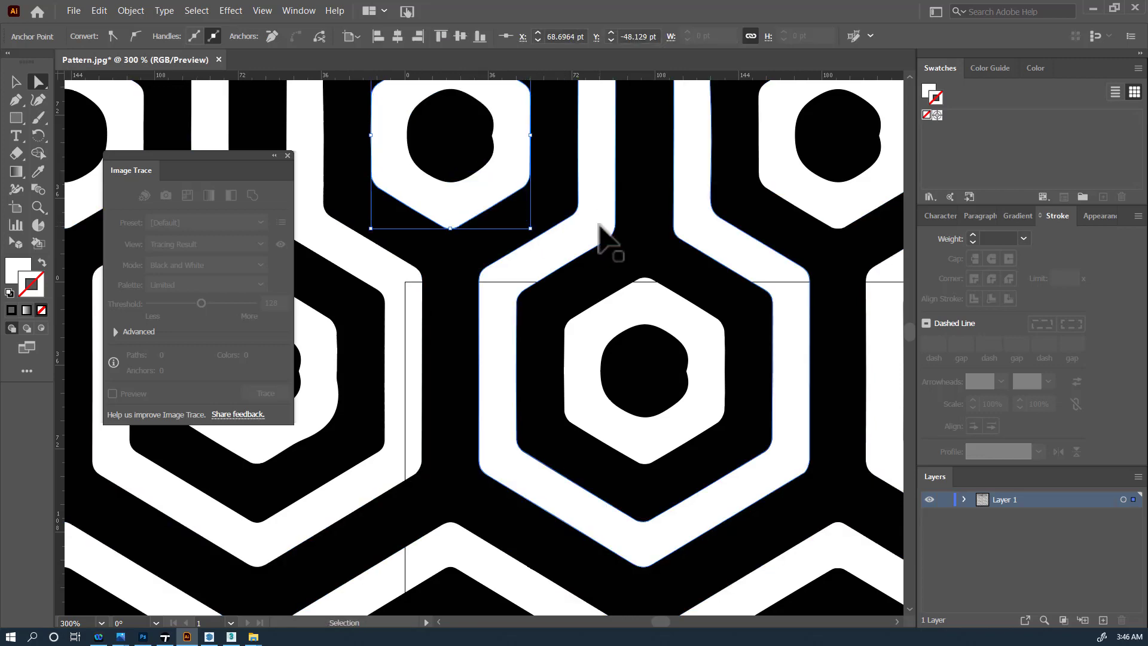
{"action": "scroll", "coordinate": [478, 202], "scroll_direction": "down", "scroll_amount": 6, "text": "alt"}
{"action": "scroll", "coordinate": [478, 202], "scroll_direction": "up", "scroll_amount": 2, "text": "alt"}
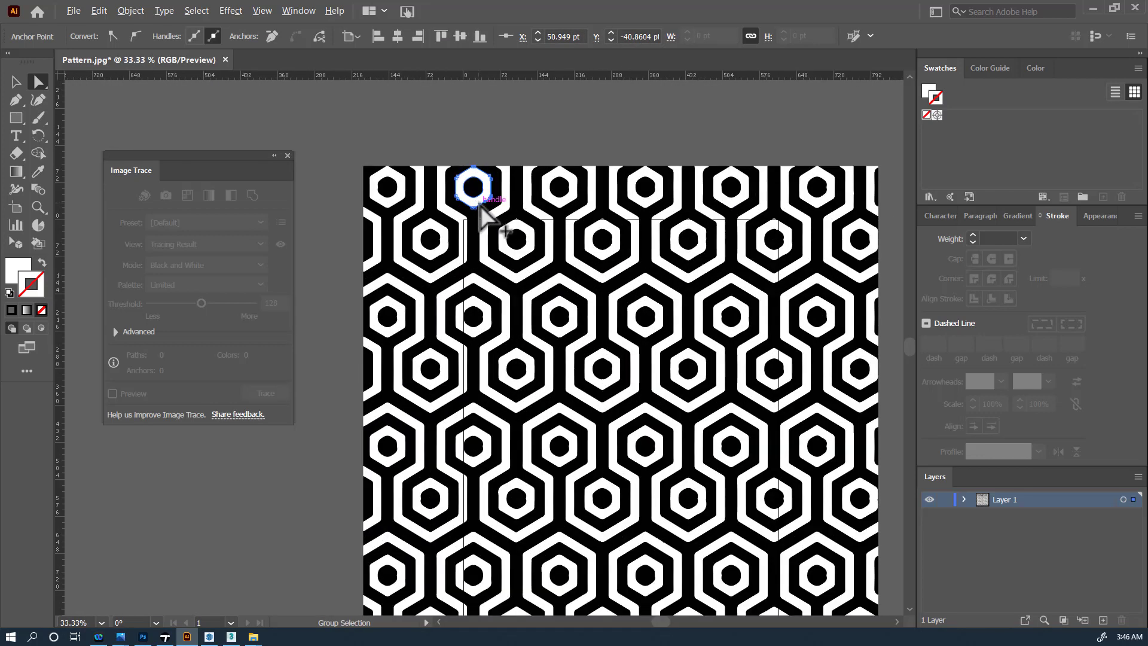
{"action": "left_click", "coordinate": [465, 137]}
- Save As 'Pattern for 3d import.ai' in Adobe Illustrator (*.AI) format in the Pattern to 3D folder
{"action": "left_click", "coordinate": [83, 16]}
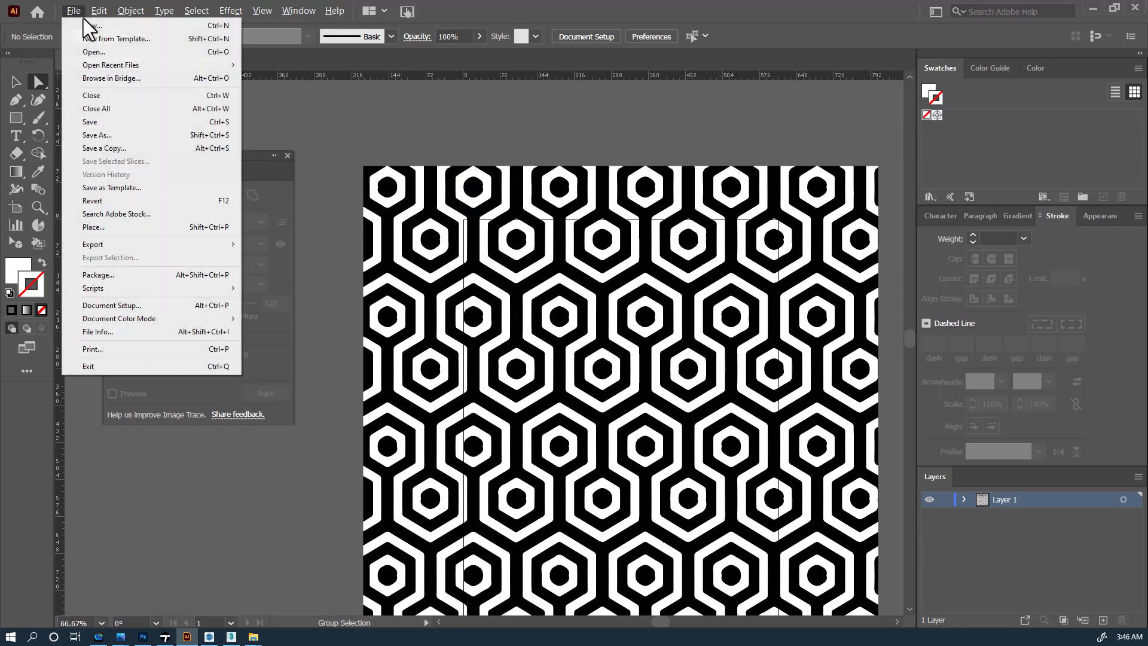
{"action": "left_click", "coordinate": [134, 135]}
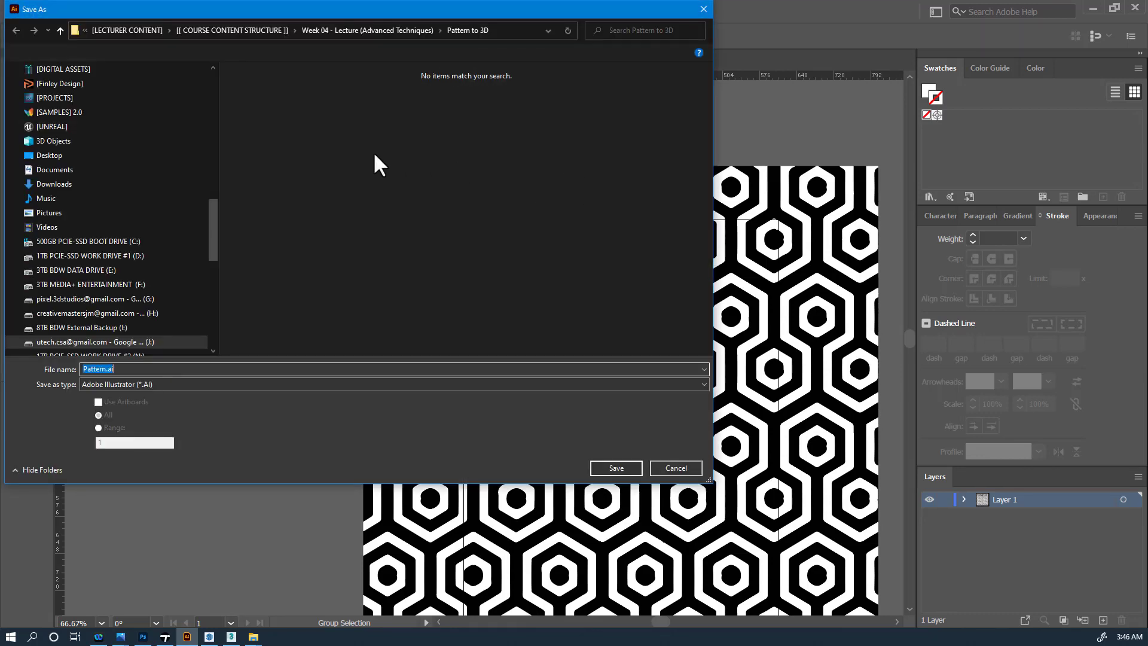
{"action": "left_click", "coordinate": [184, 384]}
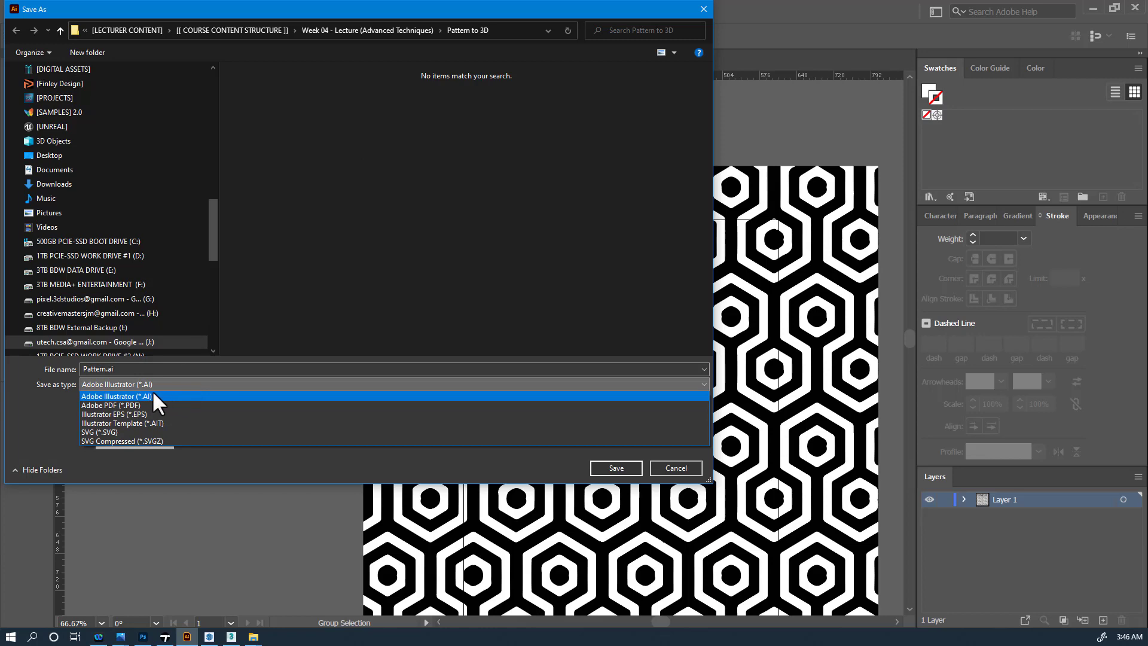
{"action": "left_click", "coordinate": [152, 396]}
{"action": "left_click", "coordinate": [106, 369]}
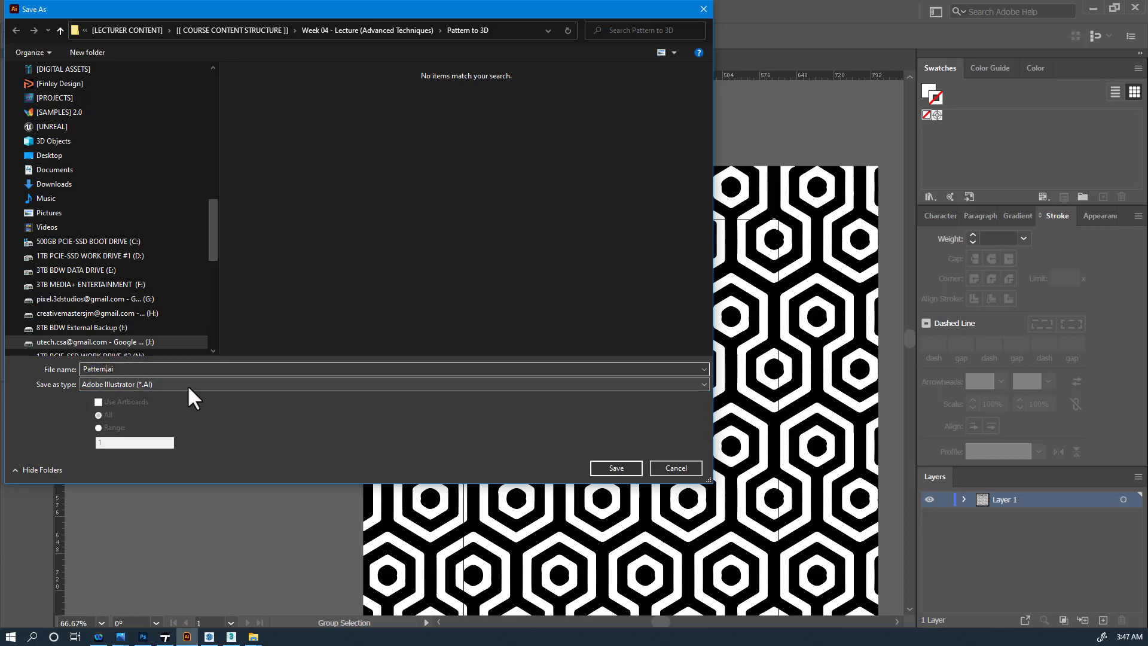
{"action": "type", "text": "for "}
{"action": "type", "text": "3d impo"}
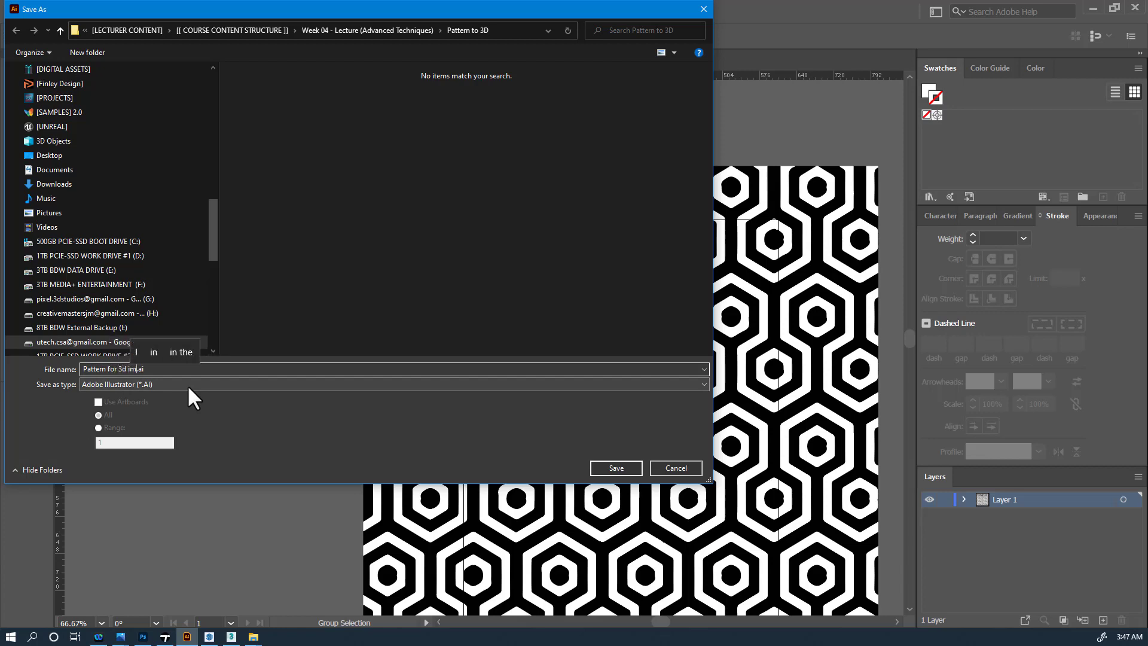
{"action": "type", "text": "rt"}
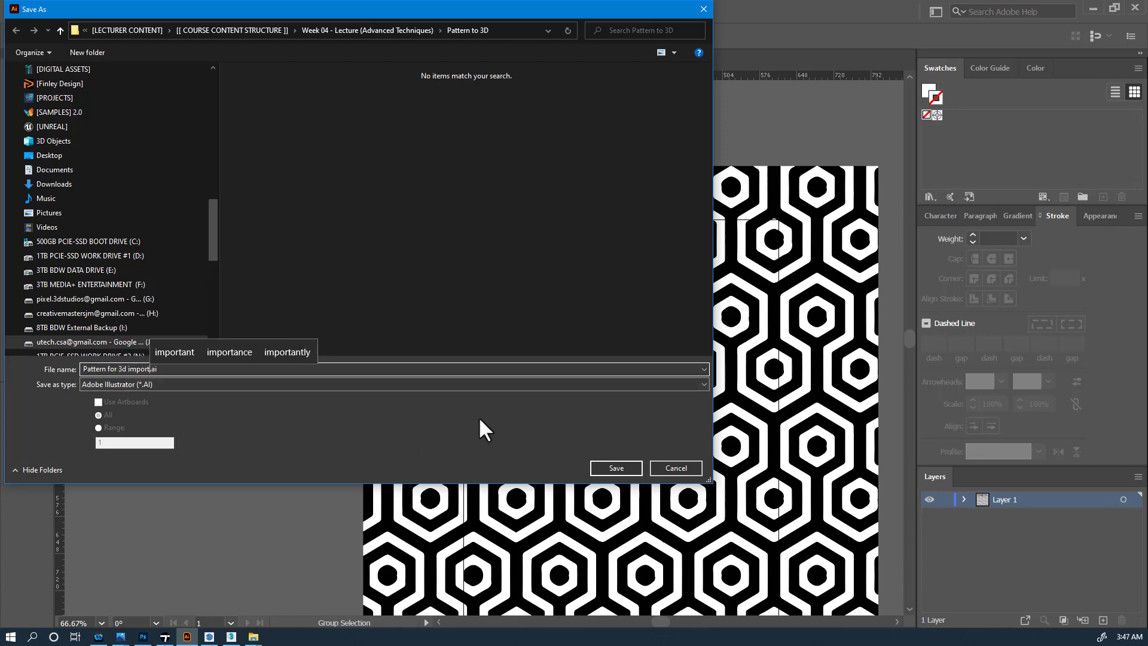
{"action": "left_click", "coordinate": [603, 466]}
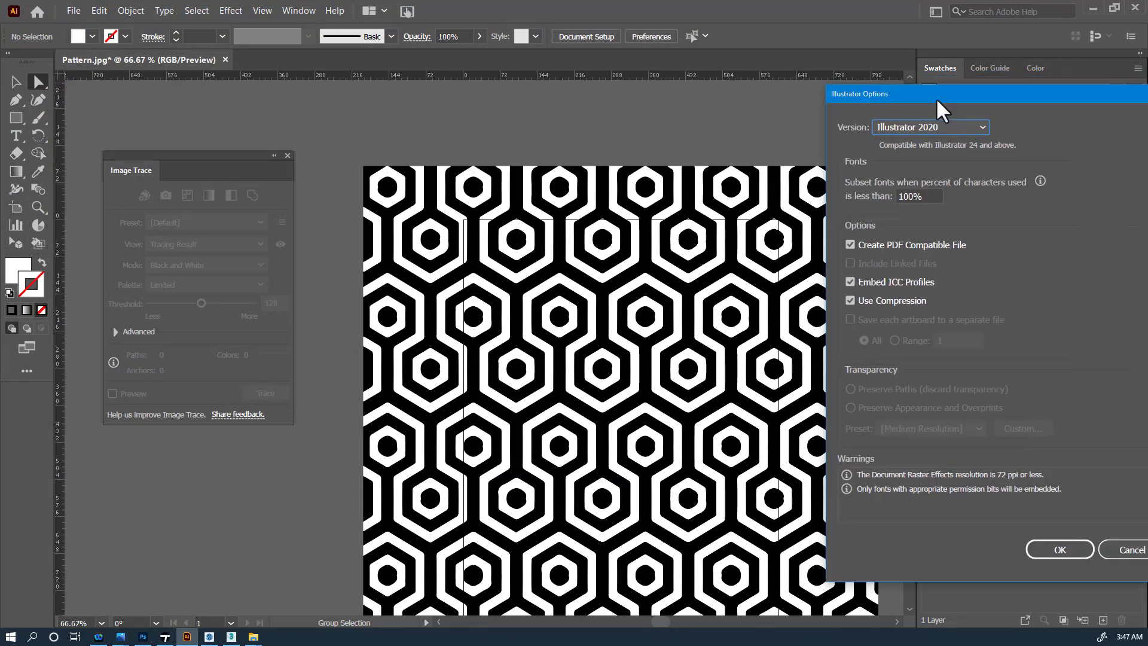
- Save with Illustrator Options version Illustrator 3, accept the legacy-format warning, and switch to 3ds Max
{"action": "left_click_drag", "start_coordinate": [937, 103], "coordinate": [550, 150]}
{"action": "left_click", "coordinate": [583, 175]}
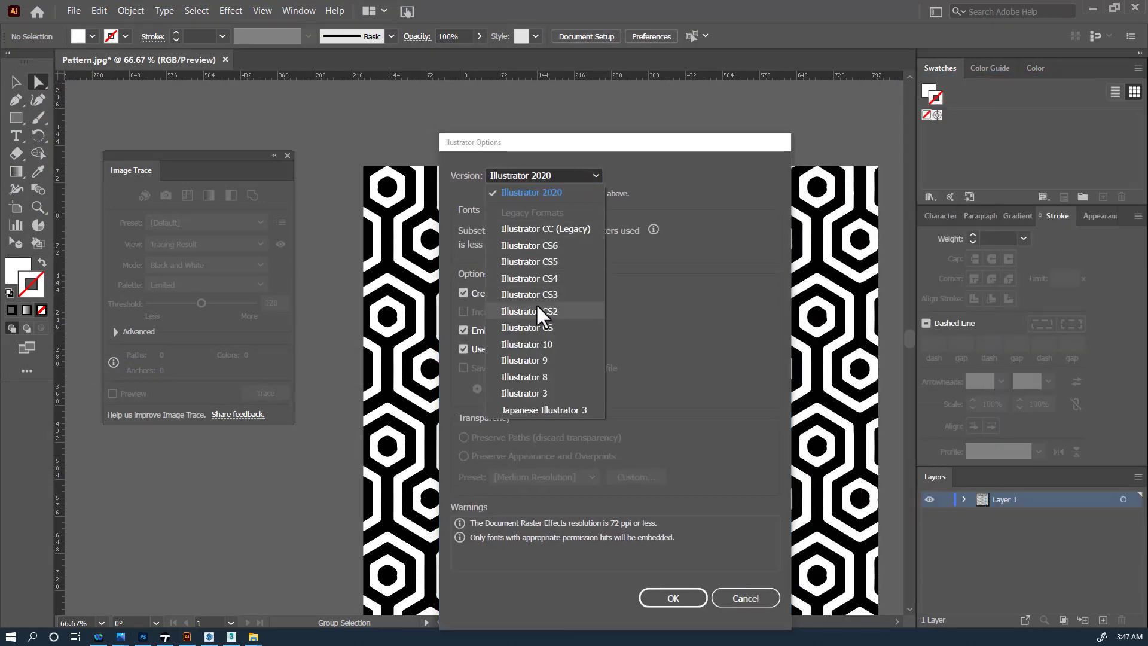
{"action": "left_click", "coordinate": [531, 393]}
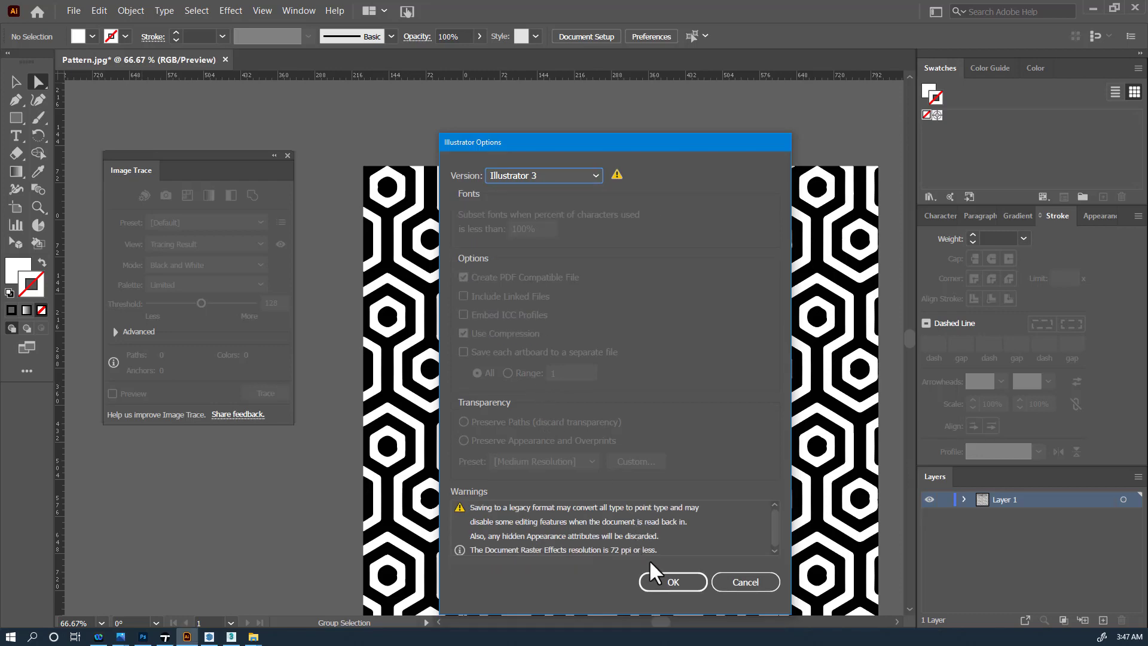
{"action": "left_click", "coordinate": [657, 576]}
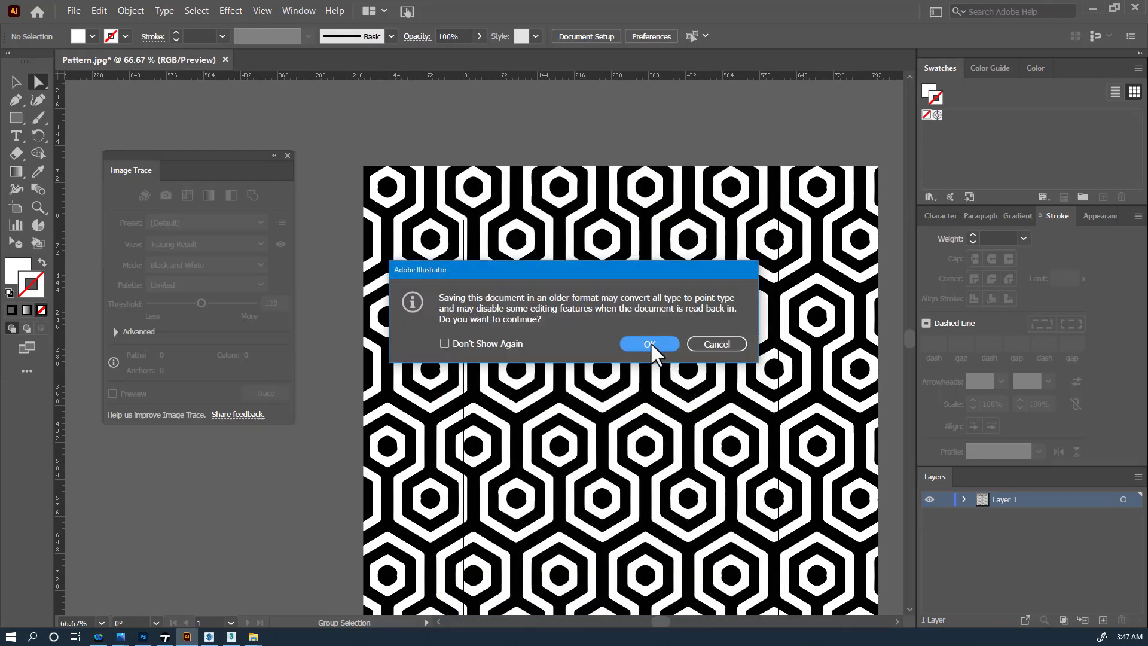
{"action": "left_click", "coordinate": [649, 343]}
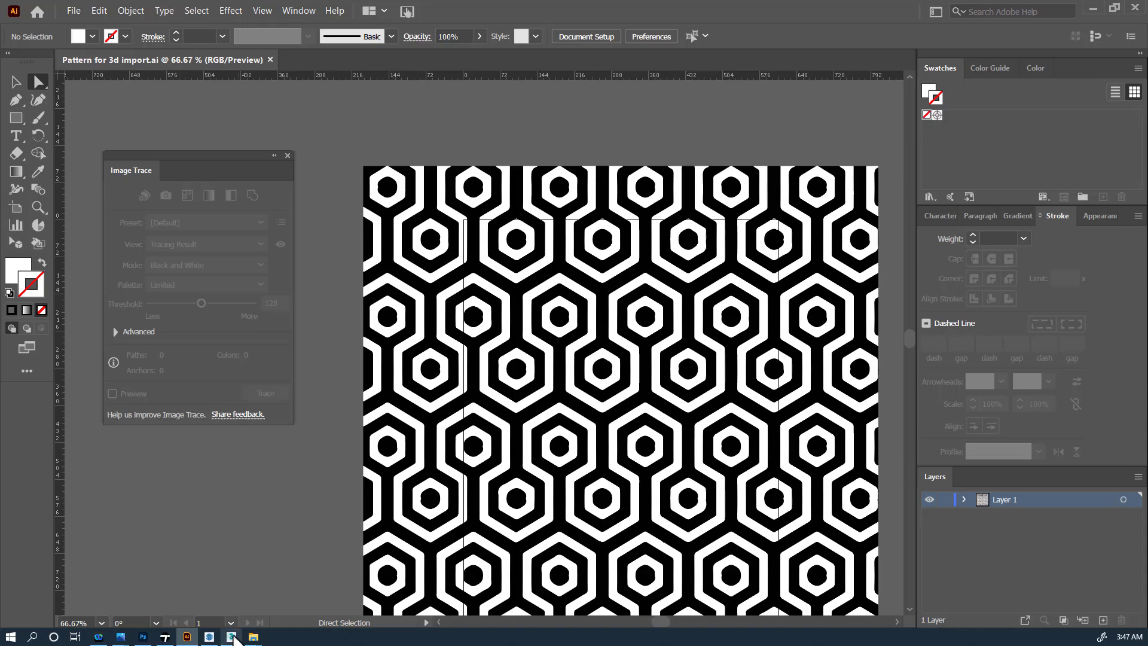
{"action": "left_click", "coordinate": [227, 638]}
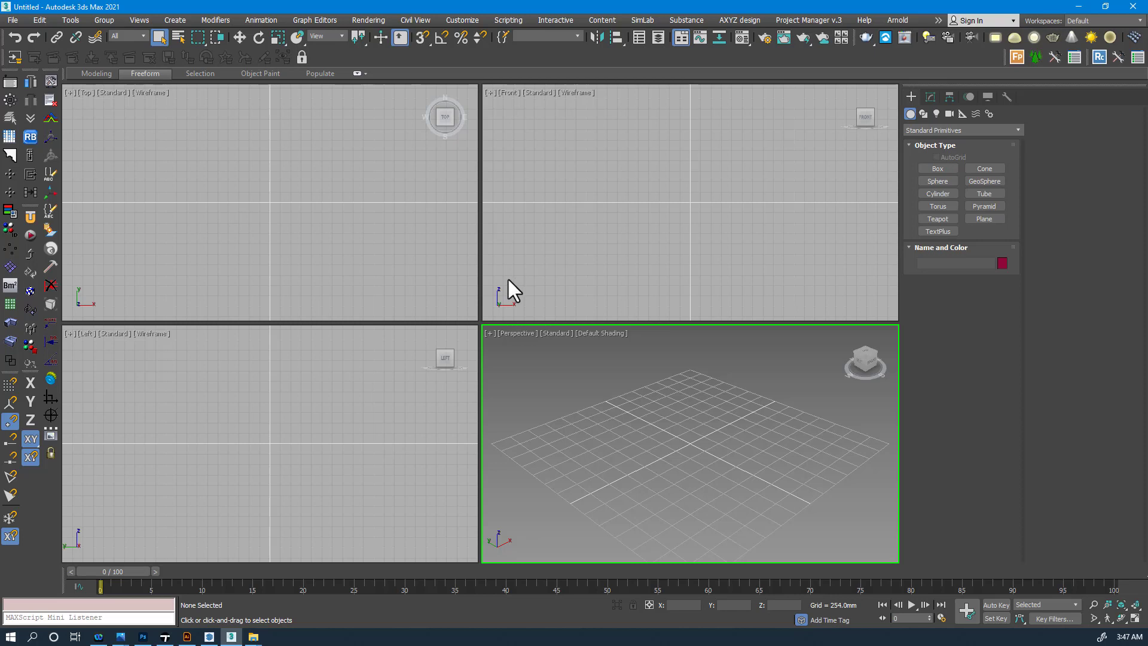
- Import 'Pattern for 3d import.ai' from the Pattern to 3D folder via File > Import
{"action": "left_click", "coordinate": [5, 22]}
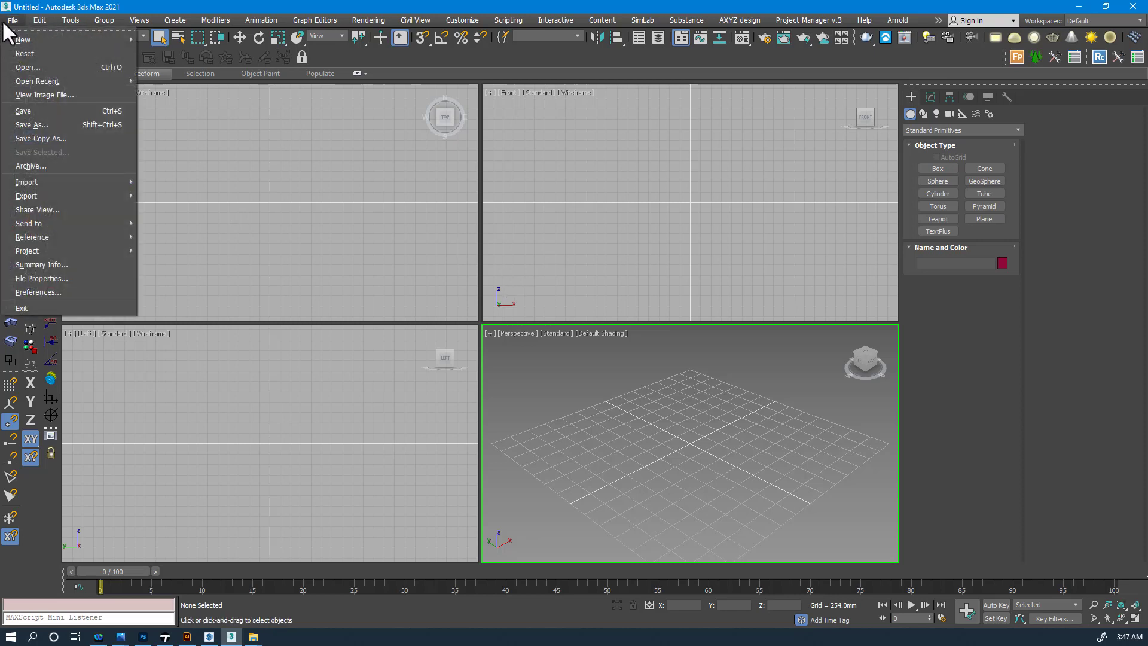
{"action": "mouse_move", "coordinate": [38, 192]}
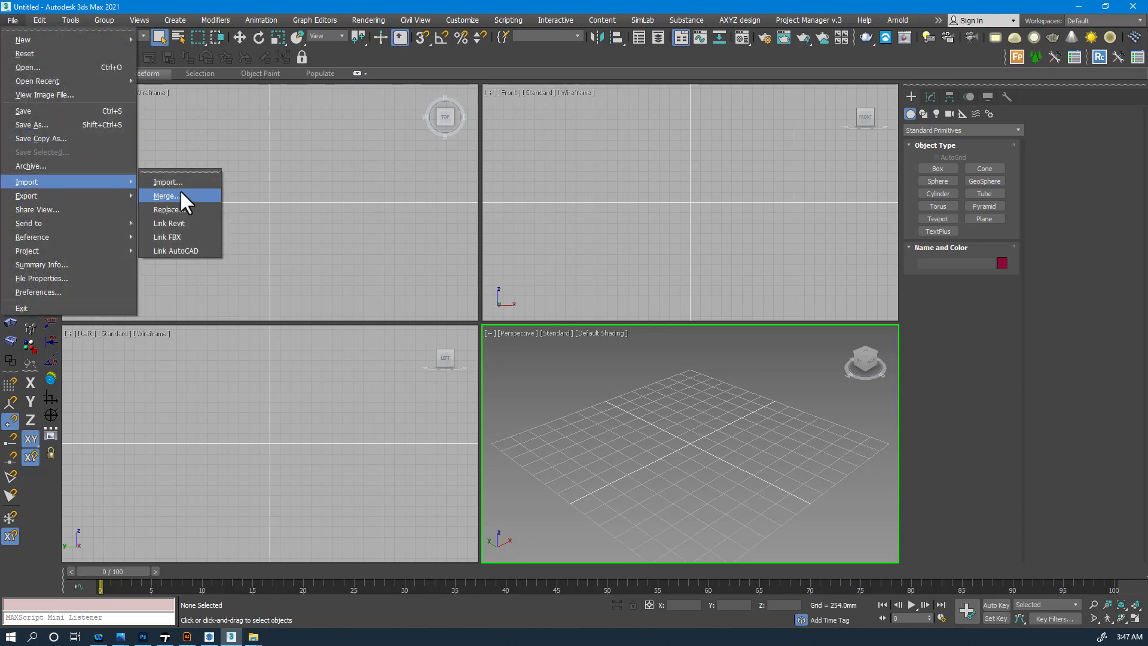
{"action": "left_click", "coordinate": [170, 174]}
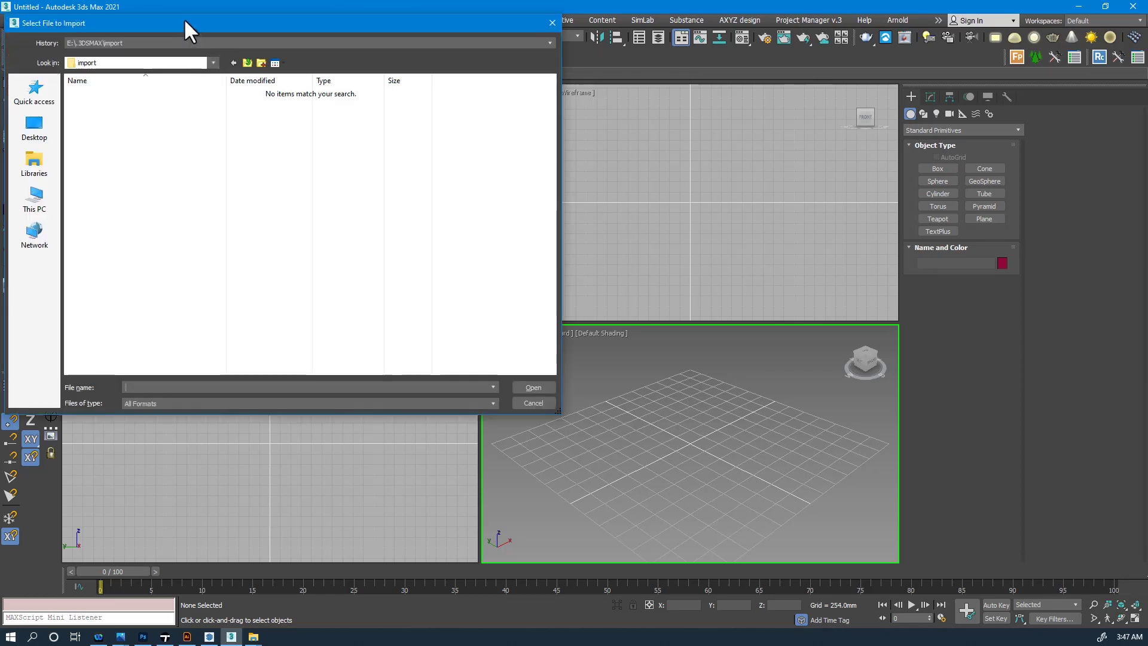
{"action": "left_click_drag", "start_coordinate": [184, 21], "coordinate": [361, 96]}
{"action": "left_click", "coordinate": [322, 119]}
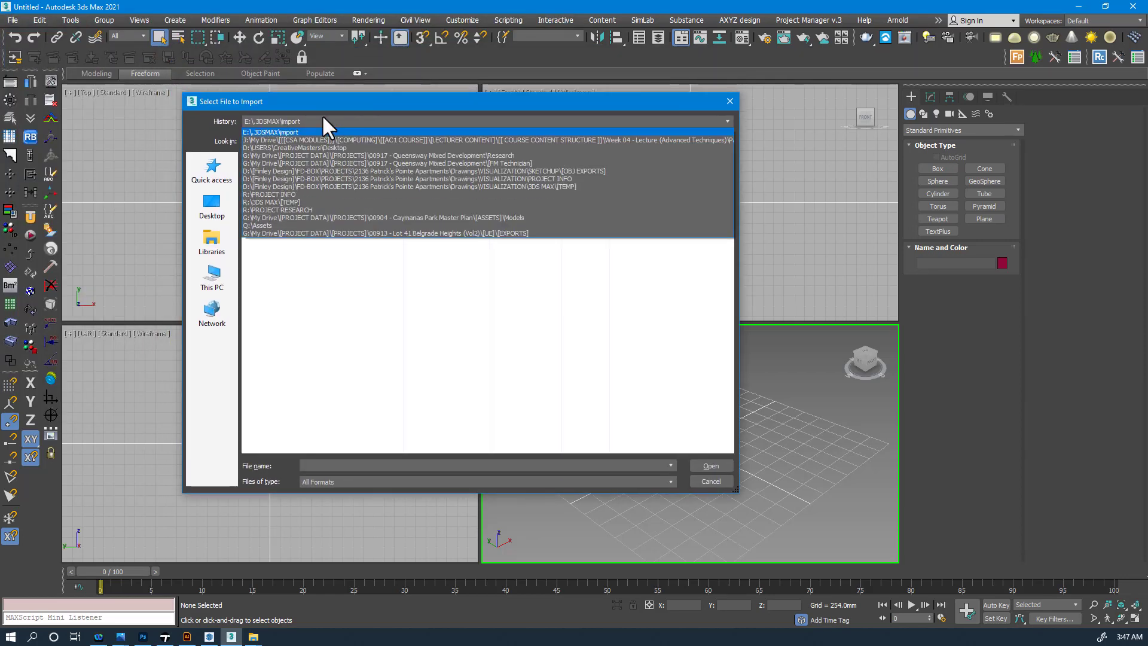
{"action": "left_click", "coordinate": [409, 139]}
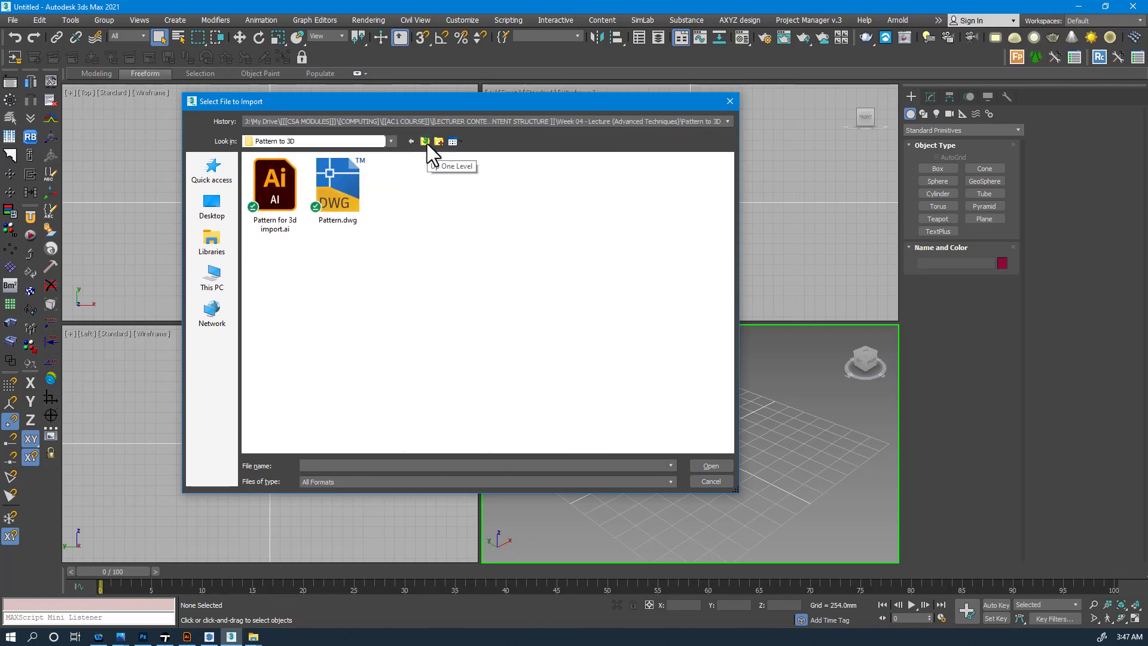
{"action": "left_click", "coordinate": [275, 224]}
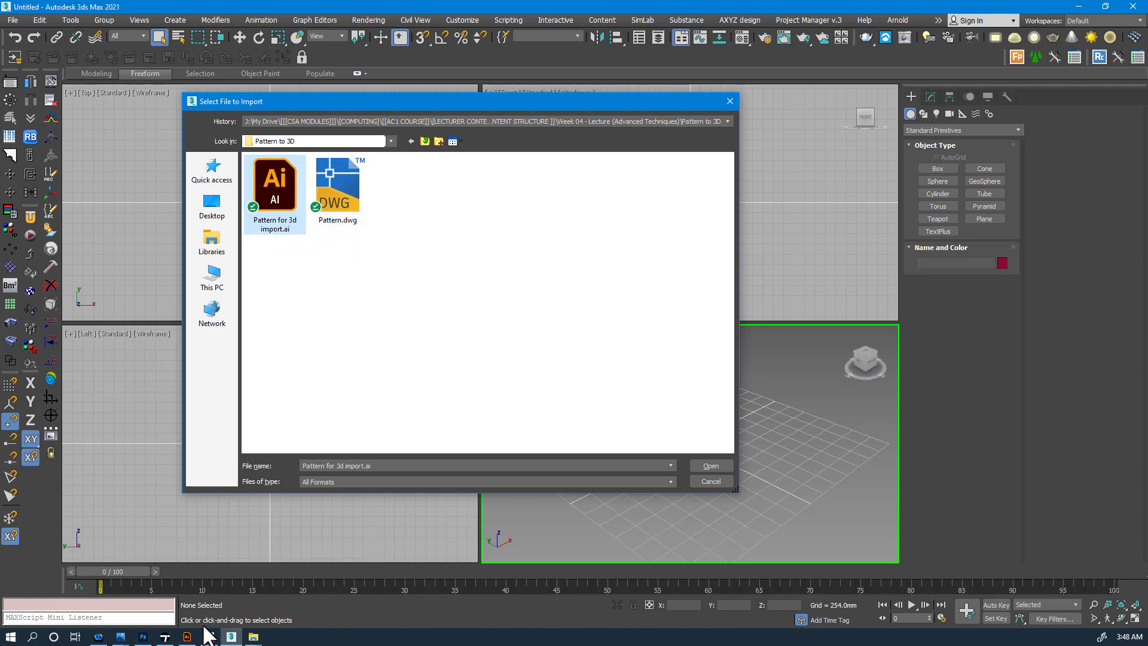
{"action": "mouse_move", "coordinate": [201, 642]}
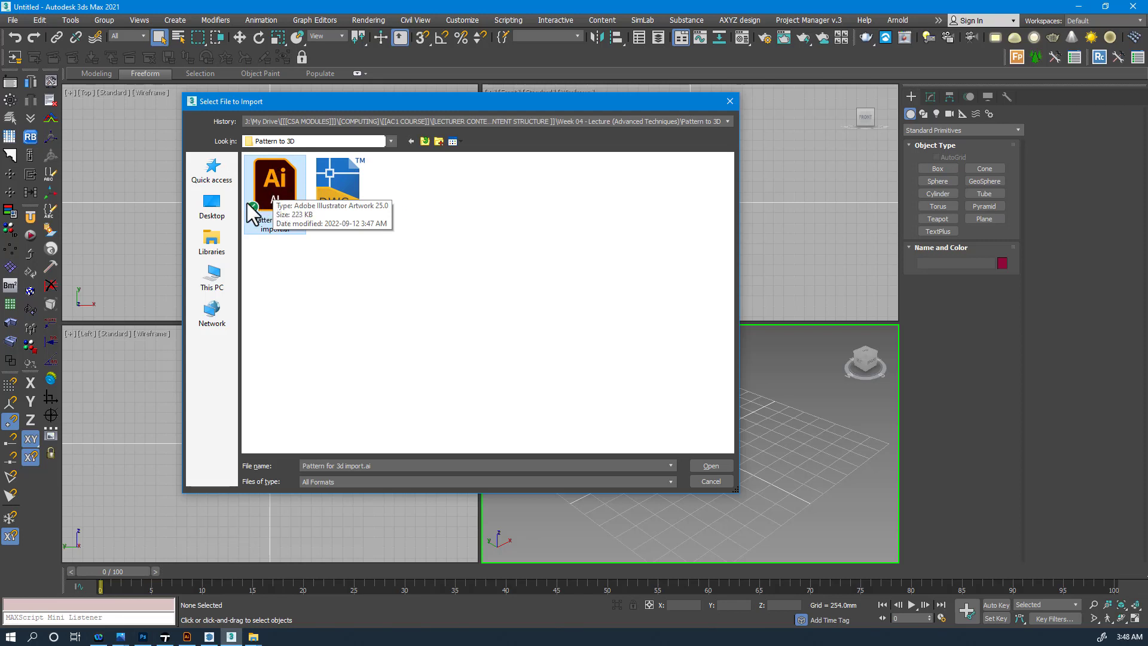
{"action": "double_click", "coordinate": [271, 170]}
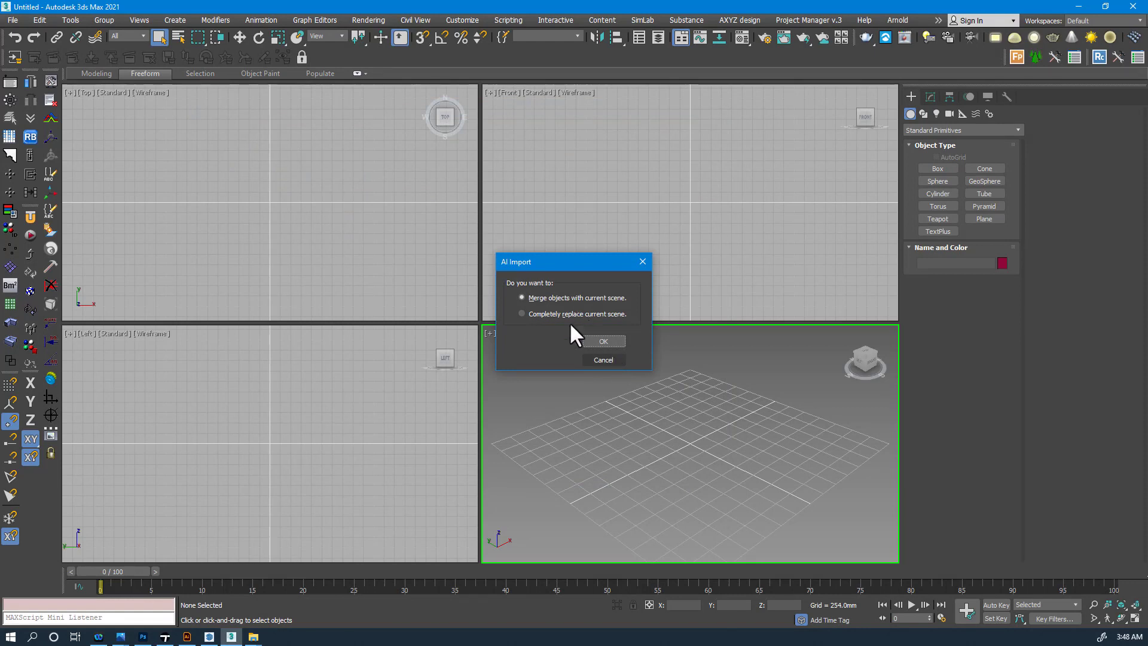
- Merge the Illustrator artwork into the current scene as one single object, Shape1
{"action": "left_click", "coordinate": [603, 340]}
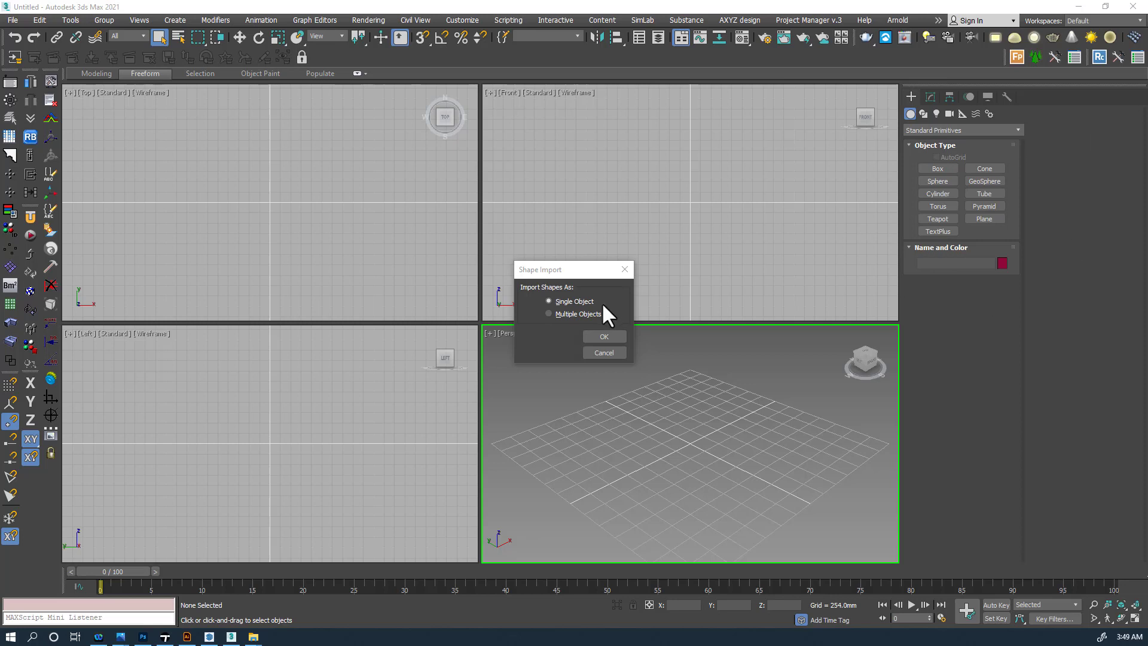
{"action": "left_click", "coordinate": [614, 335]}
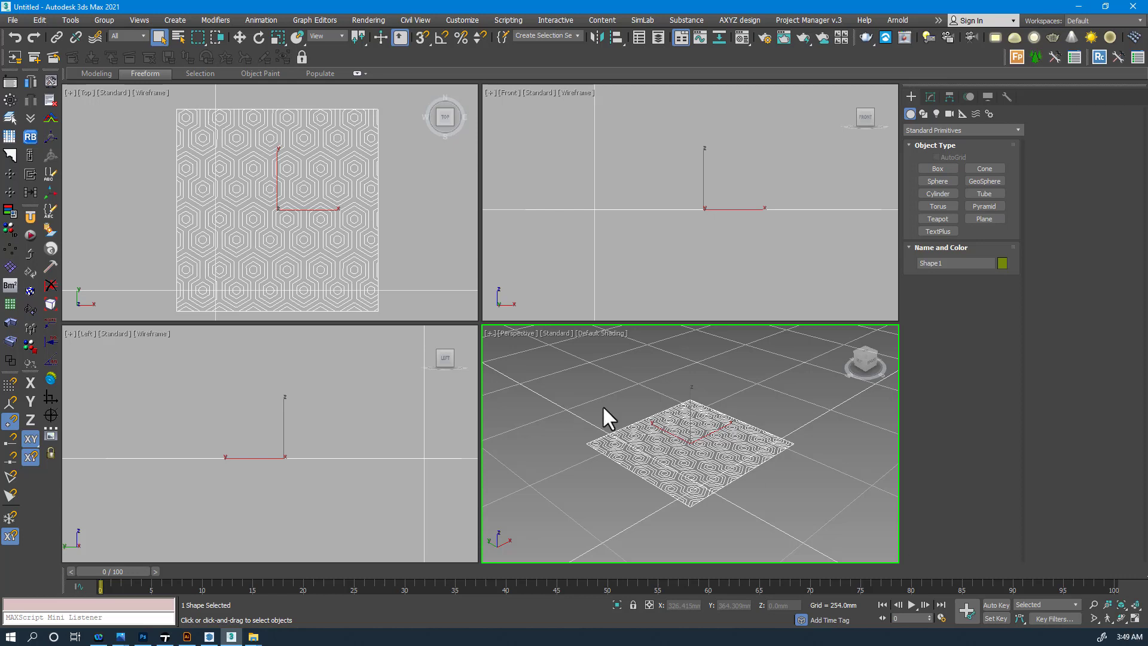
- Maximize the Perspective viewport and frame the Shape1 hexagon spline pattern at an angled view
{"action": "key", "text": "alt+w"}
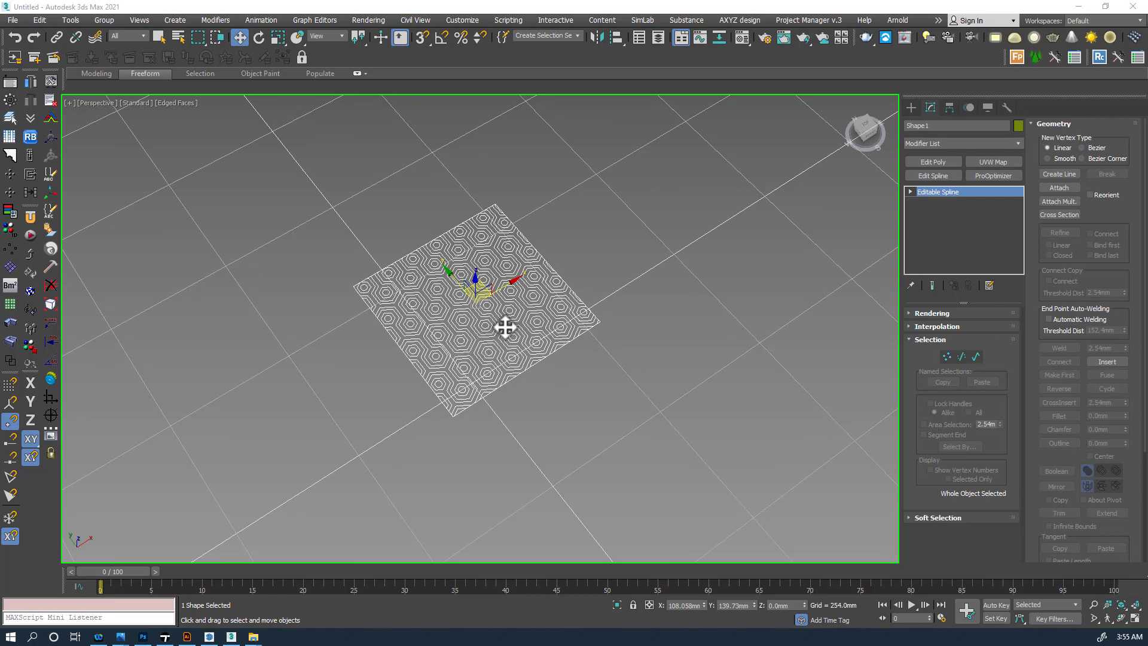
{"action": "middle_click_drag", "start_coordinate": [504, 325], "coordinate": [466, 353]}
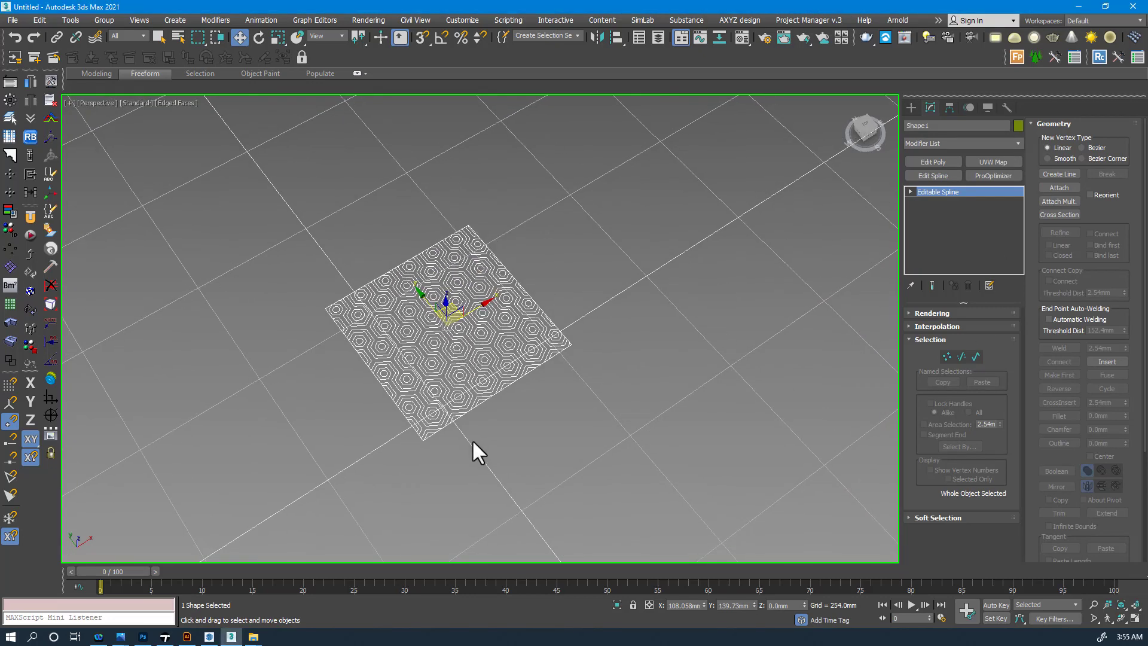
{"action": "left_click", "coordinate": [197, 220]}
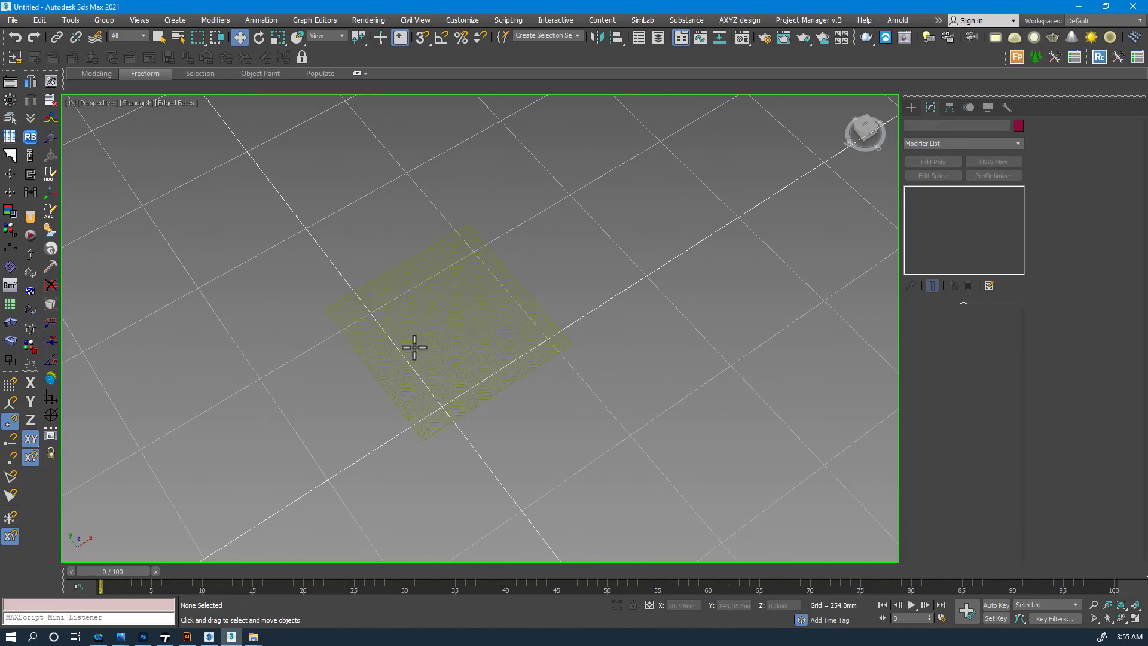
{"action": "left_click", "coordinate": [414, 347]}
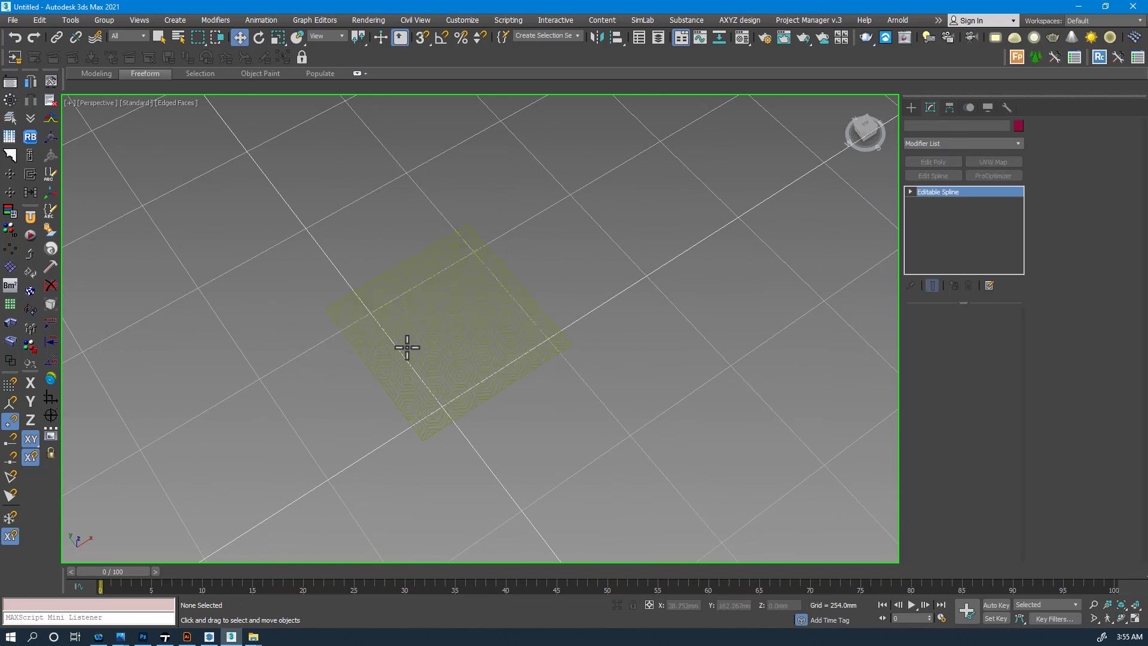
{"action": "scroll", "coordinate": [419, 299], "scroll_direction": "up", "scroll_amount": 5}
{"action": "middle_click_drag", "start_coordinate": [487, 333], "coordinate": [523, 226], "text": "alt"}
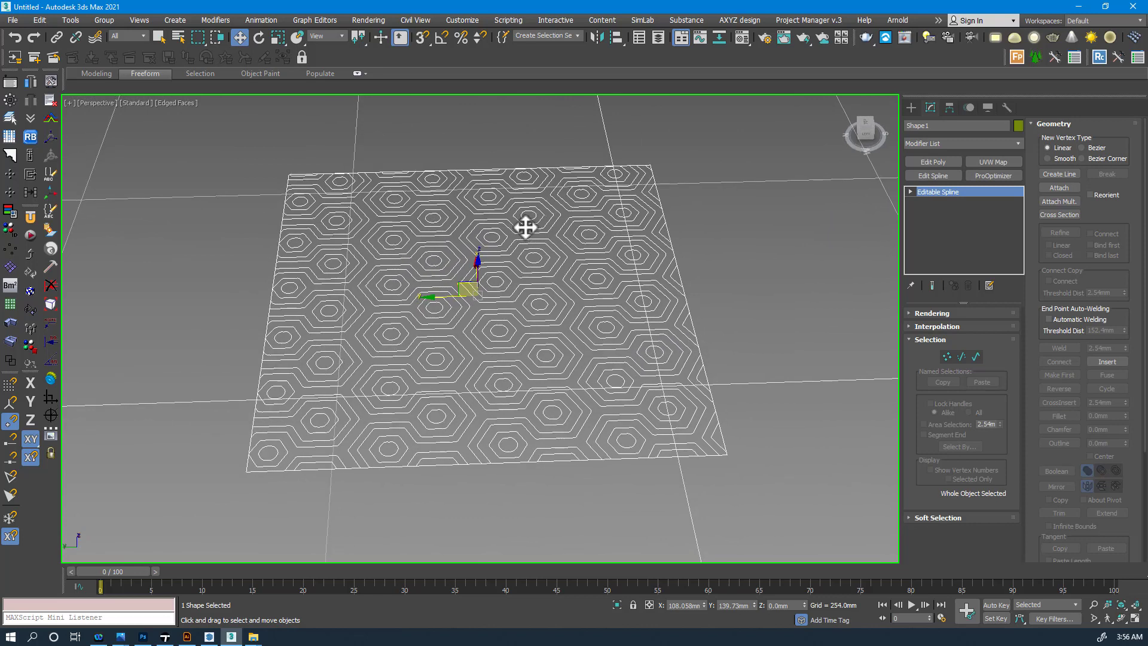
{"action": "middle_click_drag", "start_coordinate": [497, 248], "coordinate": [553, 236], "text": "alt"}
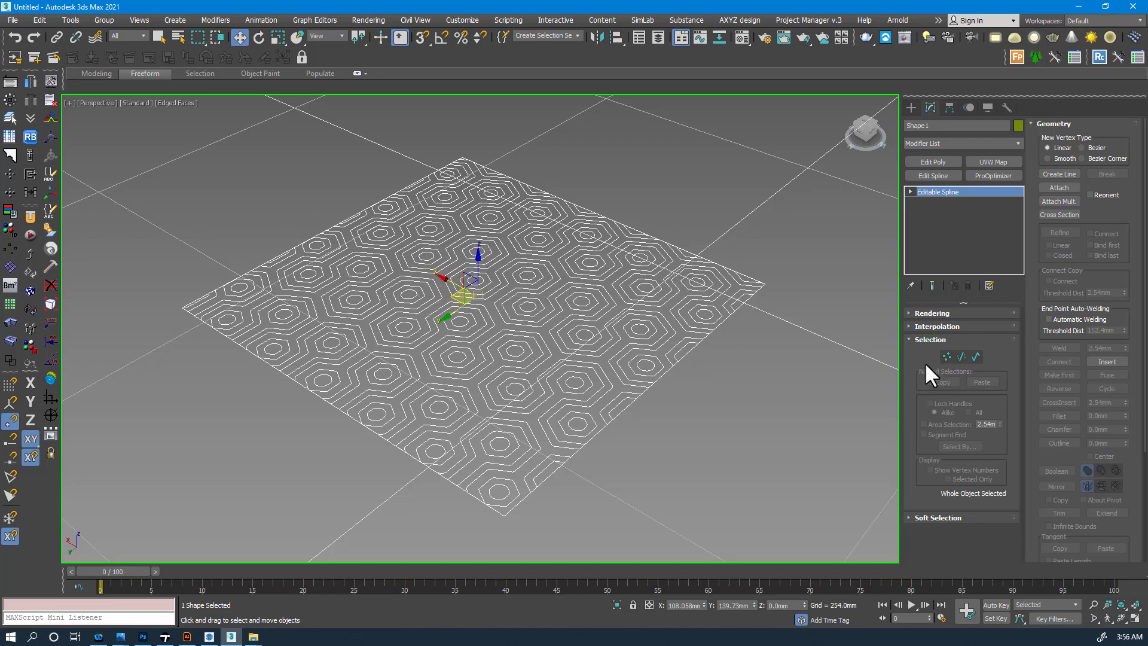
- Inspect individual vertices of the hexagon splines in Vertex mode, then return to object level
{"action": "left_click", "coordinate": [946, 357]}
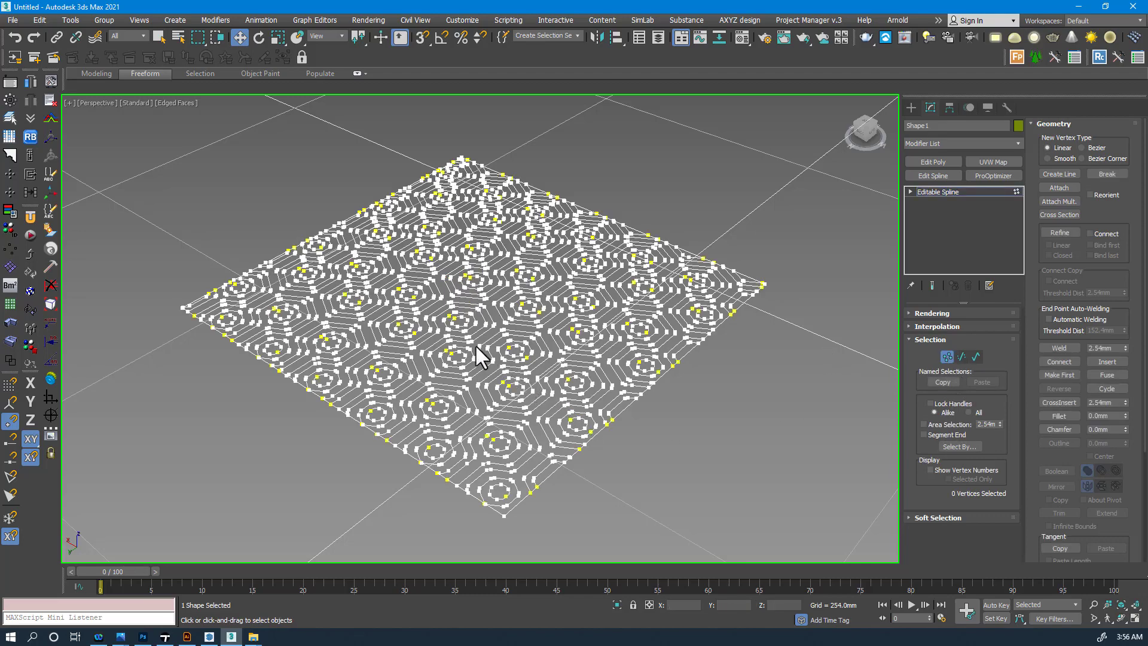
{"action": "scroll", "coordinate": [479, 361], "scroll_direction": "up", "scroll_amount": 8}
{"action": "scroll", "coordinate": [467, 312], "scroll_direction": "up", "scroll_amount": 10}
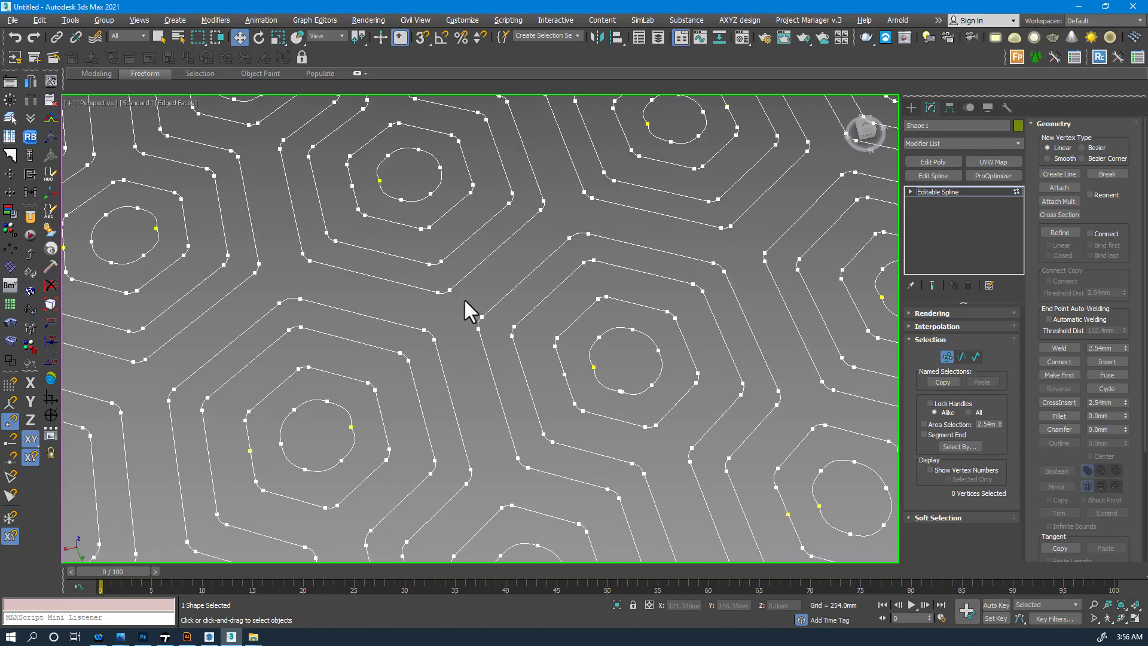
{"action": "left_click", "coordinate": [429, 277]}
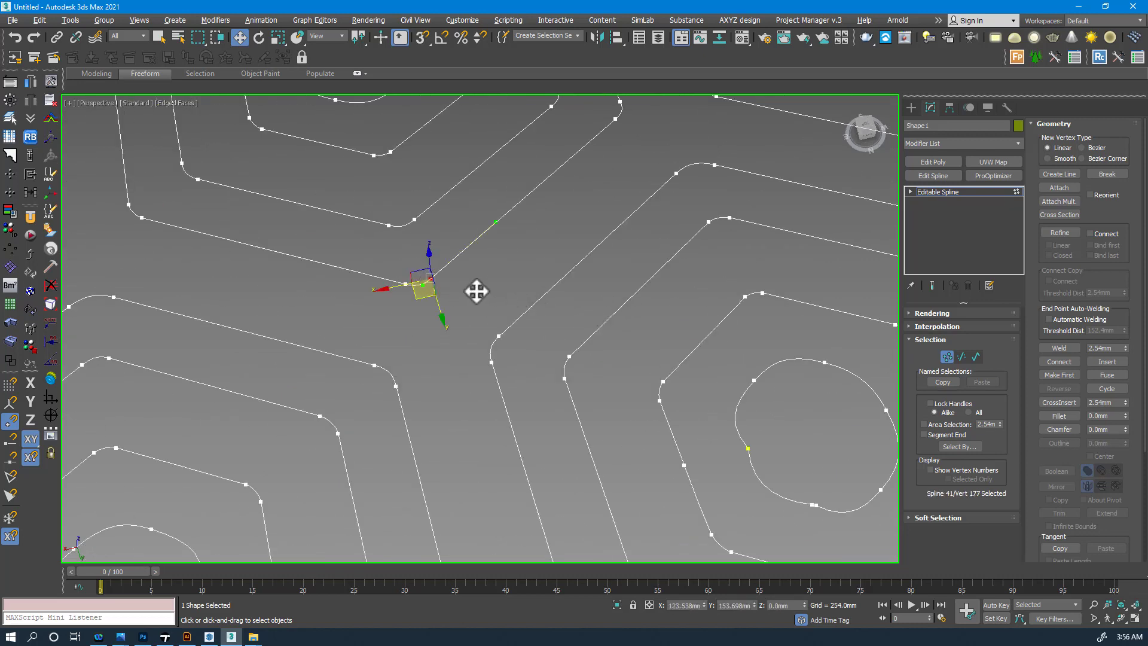
{"action": "scroll", "coordinate": [496, 290], "scroll_direction": "down", "scroll_amount": 10}
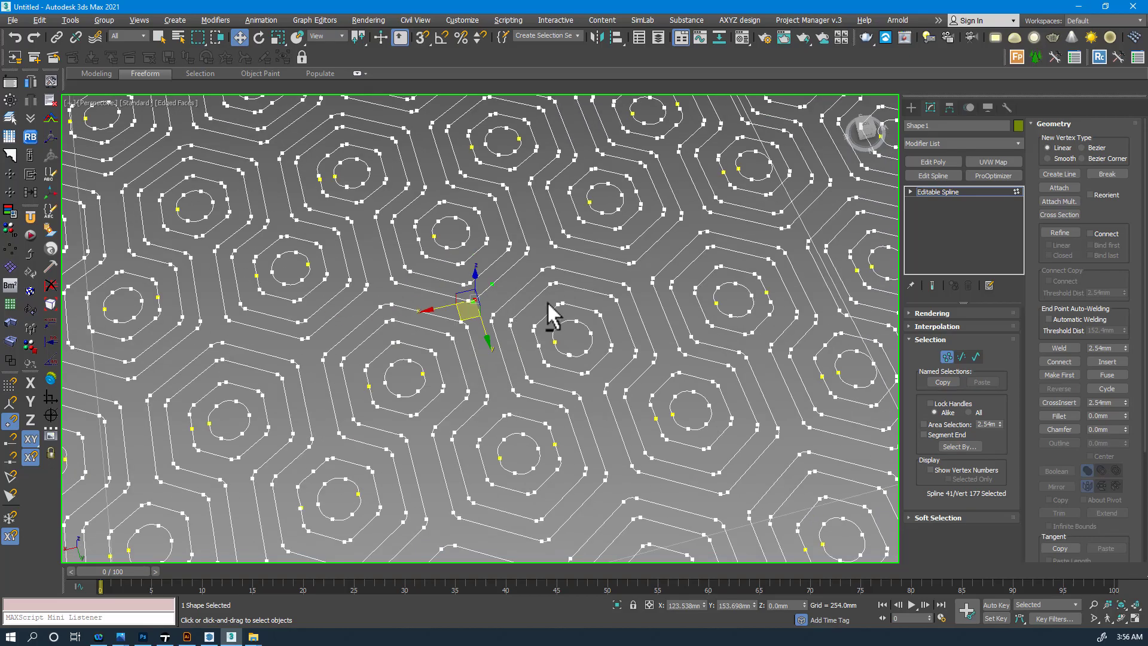
{"action": "middle_click_drag", "start_coordinate": [513, 307], "coordinate": [489, 287], "text": "alt"}
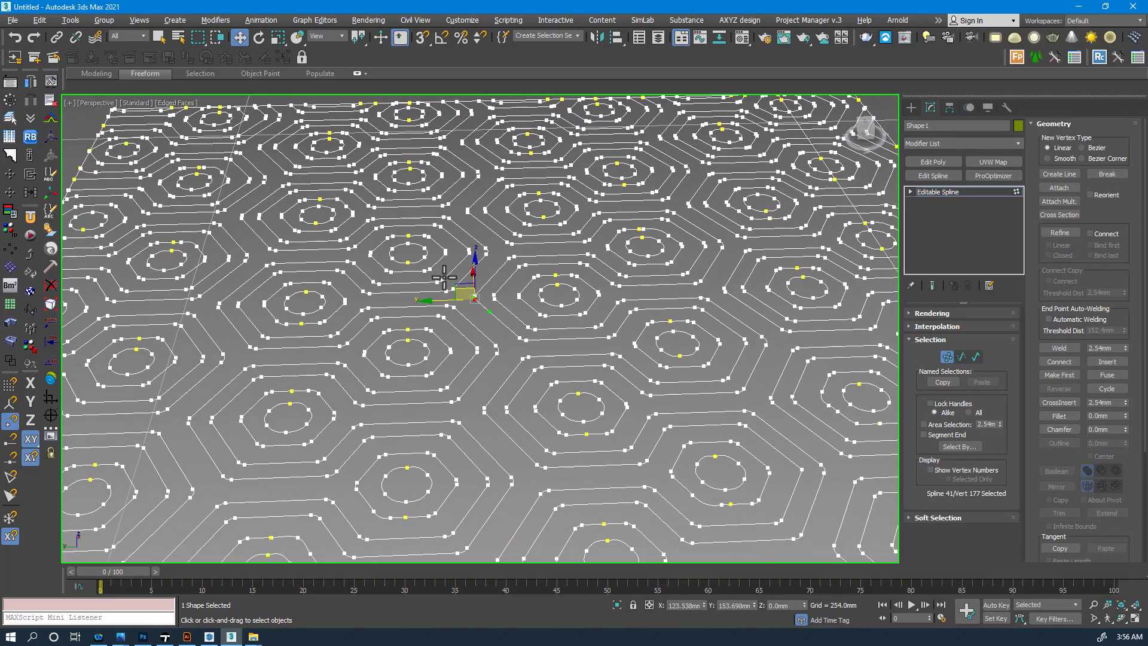
{"action": "scroll", "coordinate": [478, 291], "scroll_direction": "up", "scroll_amount": 10}
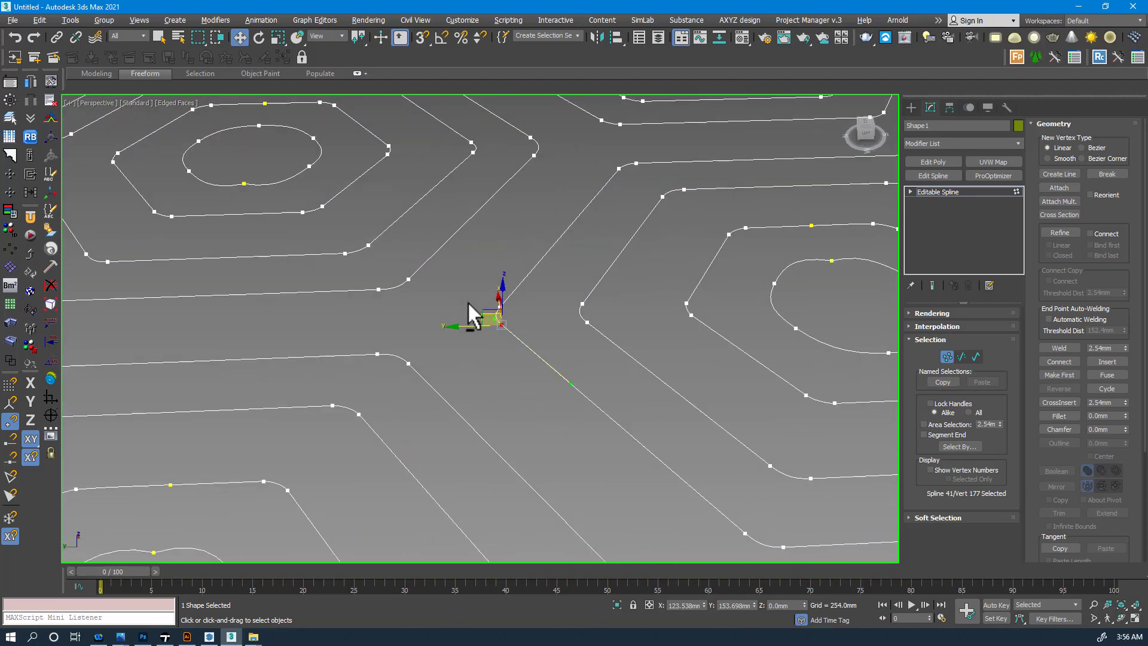
{"action": "left_click", "coordinate": [353, 311]}
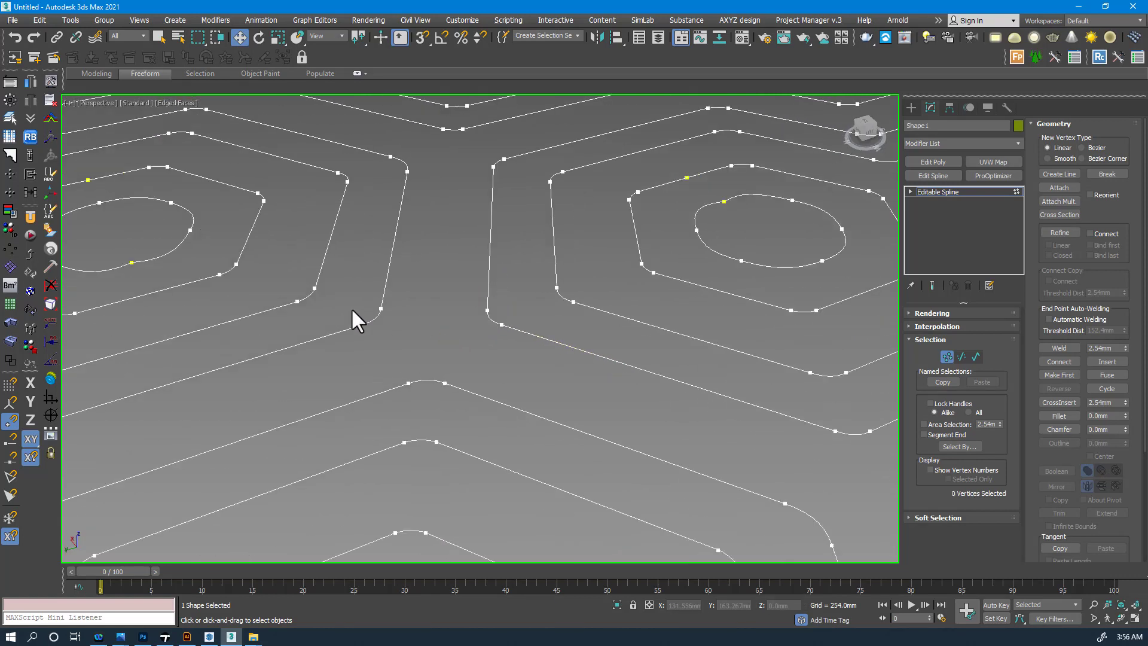
{"action": "left_click", "coordinate": [381, 308]}
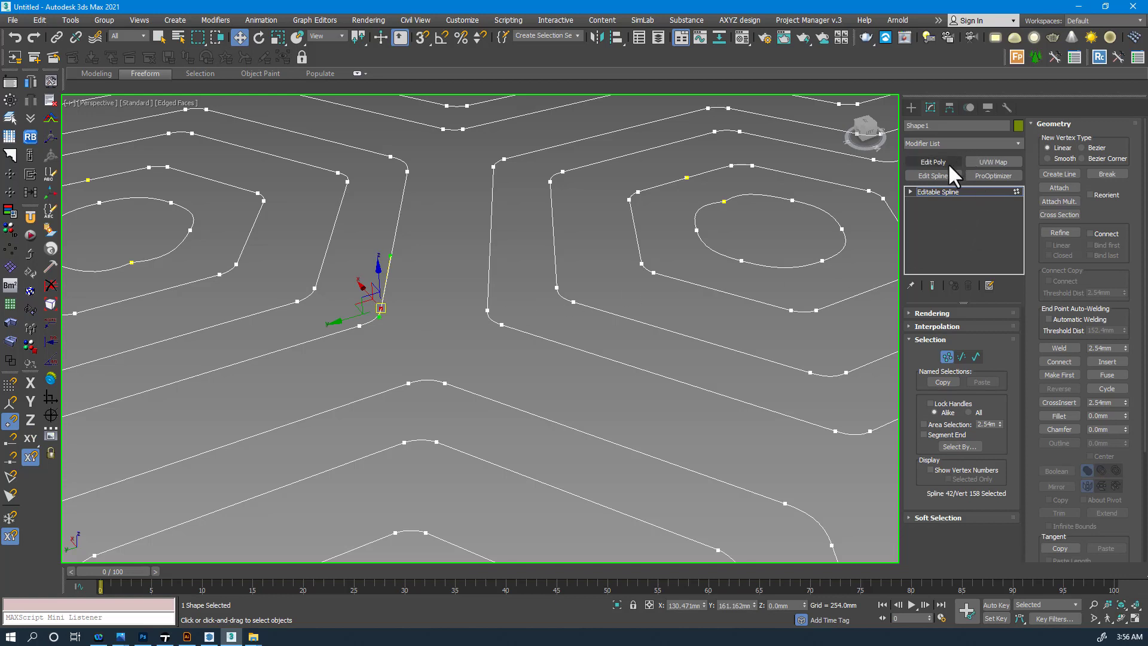
{"action": "left_click", "coordinate": [946, 357]}
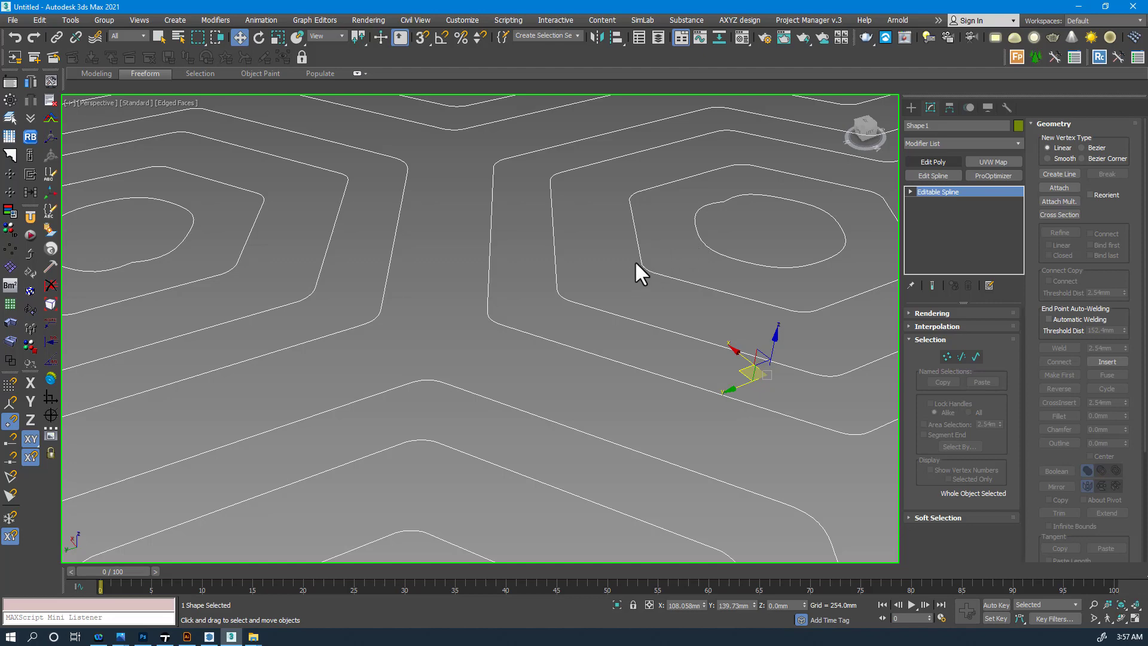
- Add an Edit Poly modifier to Shape1 and switch to Polygon level
{"action": "left_click", "coordinate": [933, 161]}
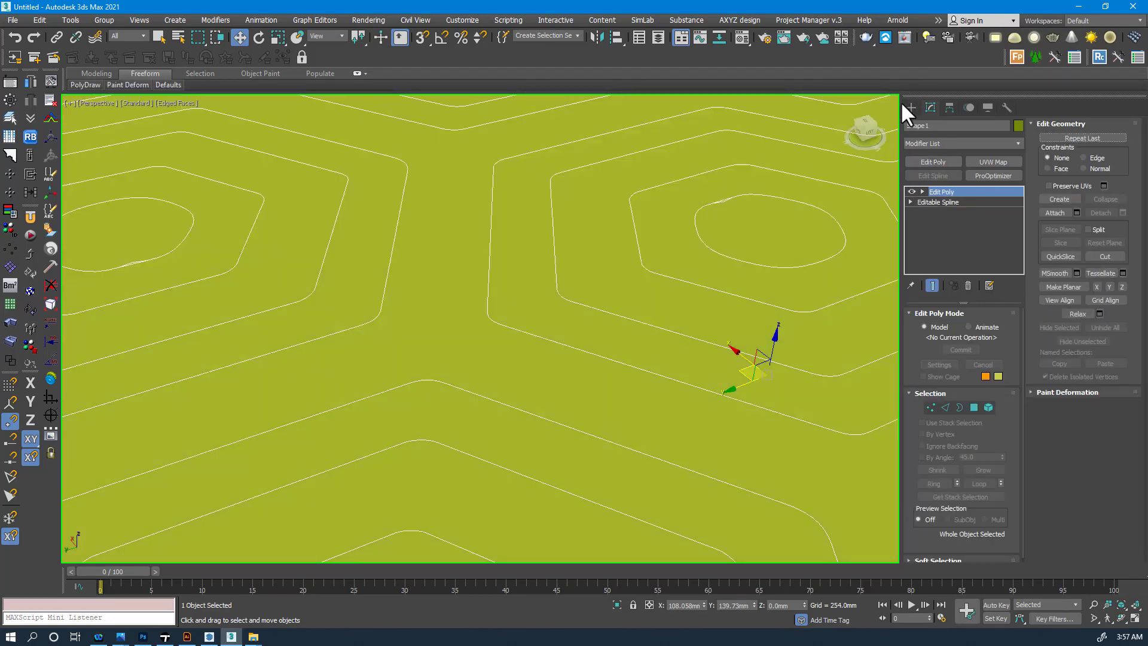
{"action": "scroll", "coordinate": [630, 287], "scroll_direction": "down", "scroll_amount": 5}
{"action": "scroll", "coordinate": [630, 288], "scroll_direction": "down", "scroll_amount": 3}
{"action": "middle_click_drag", "start_coordinate": [633, 287], "coordinate": [520, 258]}
{"action": "left_click", "coordinate": [972, 407]}
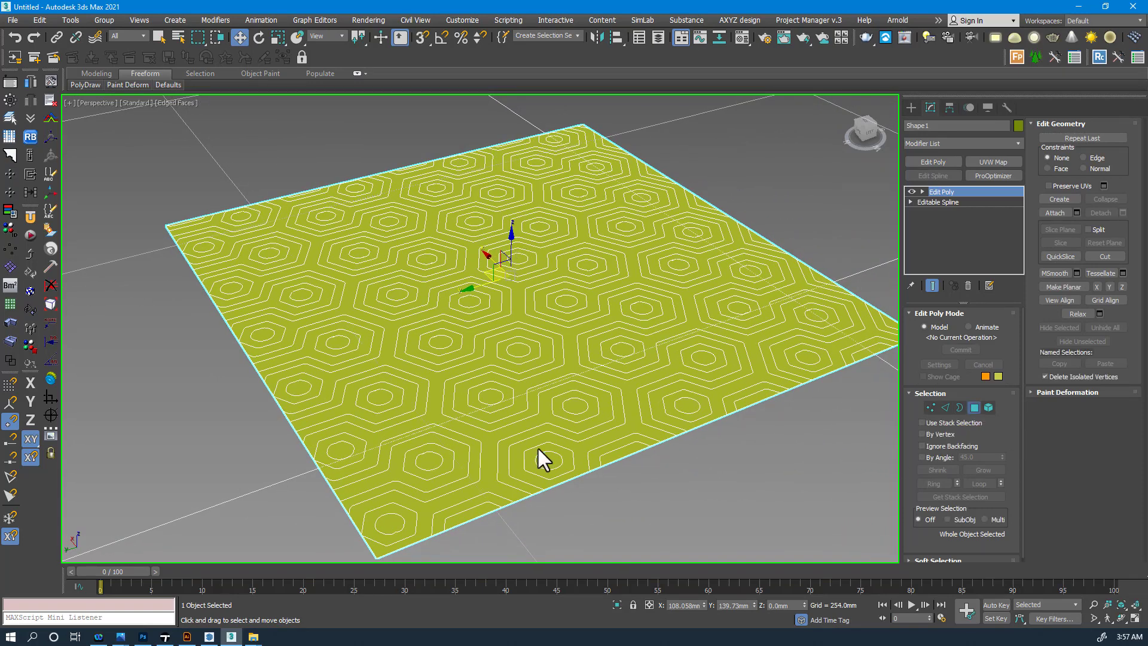
- Select the connected hexagon lattice band polygons and detach them as a separate object
{"action": "left_click", "coordinate": [489, 458]}
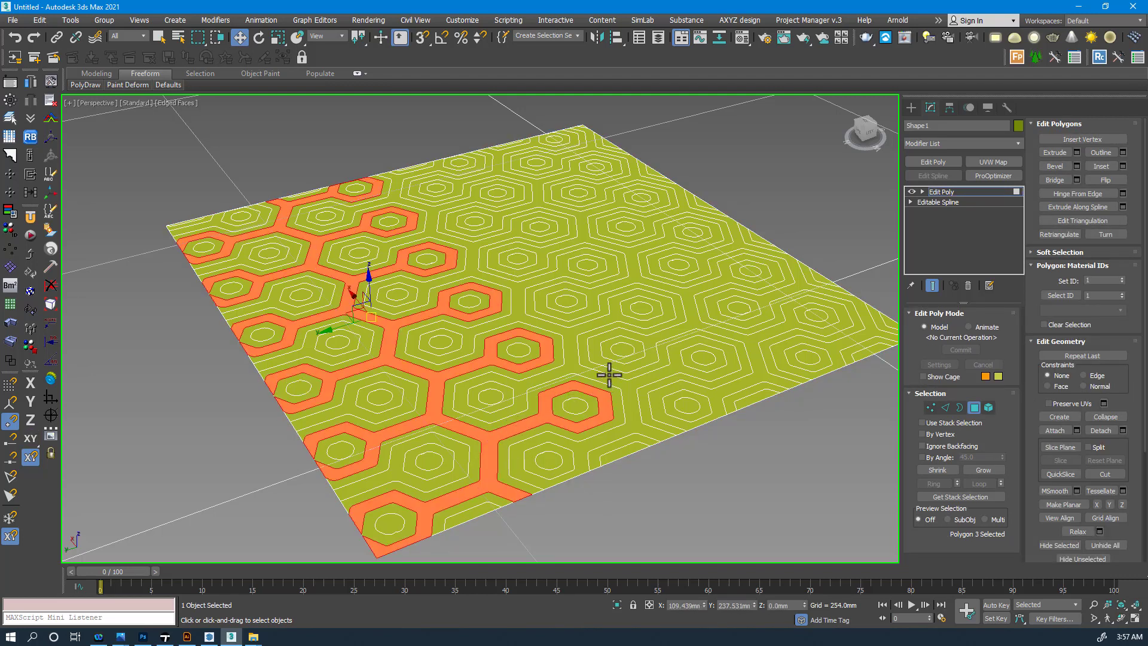
{"action": "left_click", "coordinate": [572, 351], "text": "ctrl"}
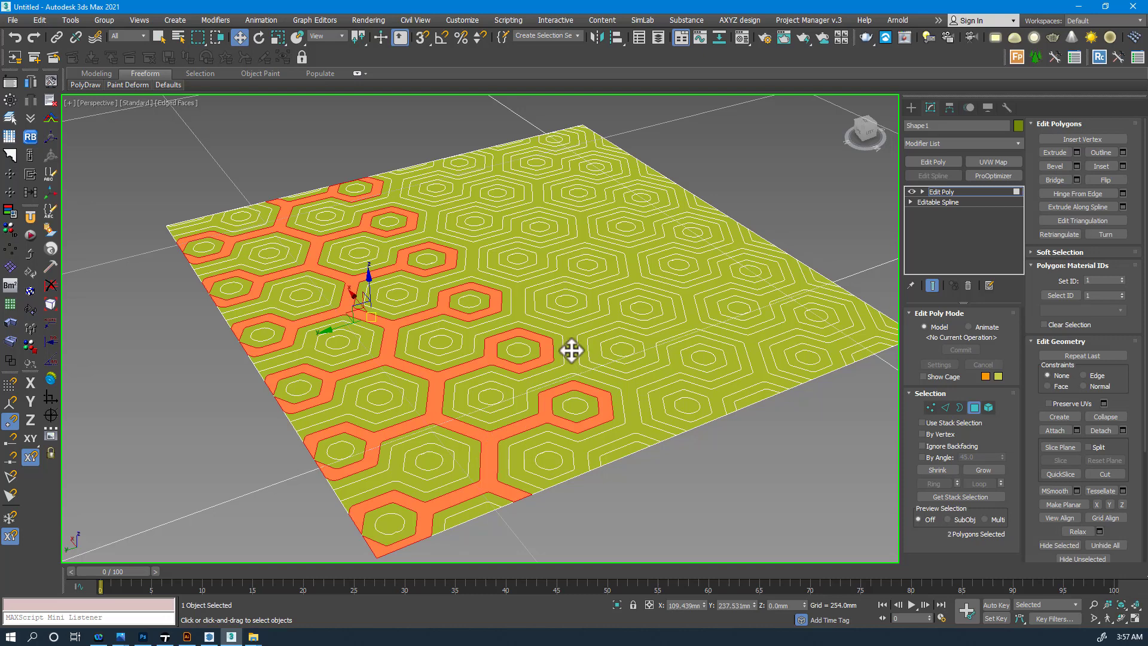
{"action": "left_click", "coordinate": [574, 347], "text": "ctrl"}
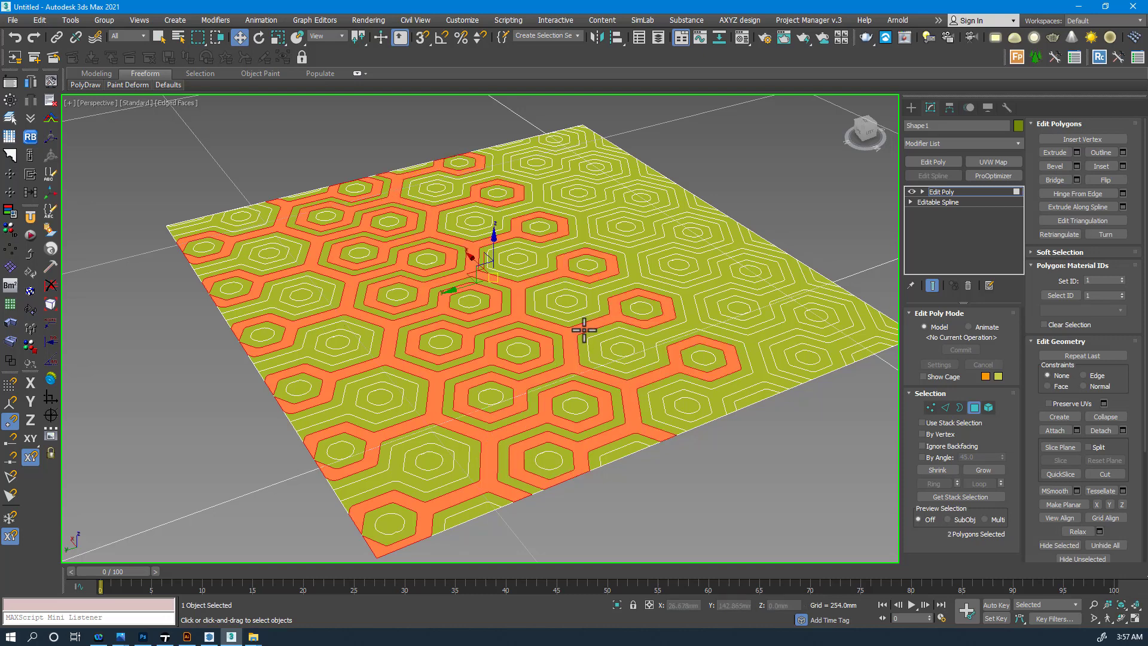
{"action": "left_click", "coordinate": [631, 288], "text": "ctrl"}
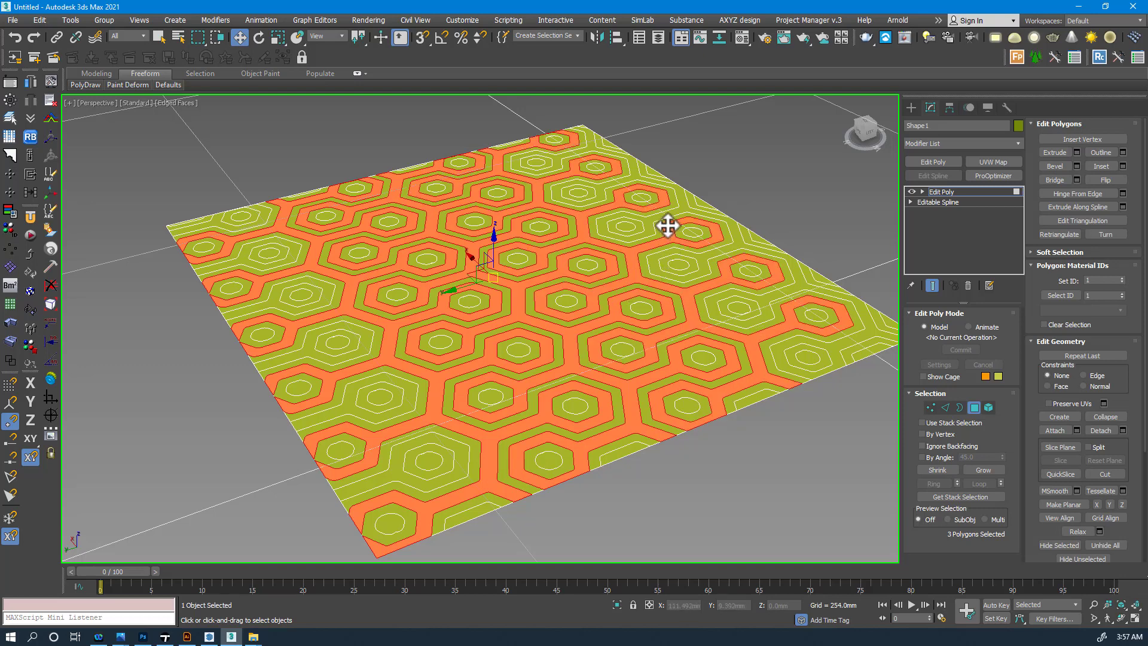
{"action": "middle_click_drag", "start_coordinate": [612, 269], "coordinate": [528, 267], "text": "alt"}
{"action": "left_click", "coordinate": [547, 429], "text": "ctrl"}
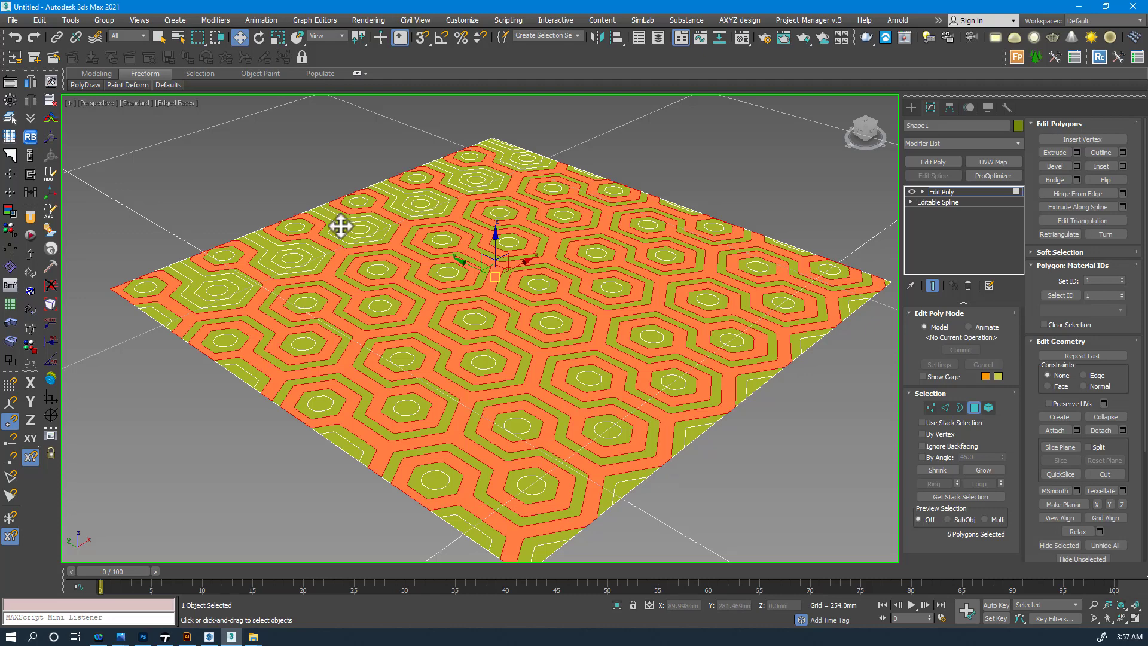
{"action": "left_click", "coordinate": [340, 226], "text": "alt"}
{"action": "left_click", "coordinate": [1104, 431]}
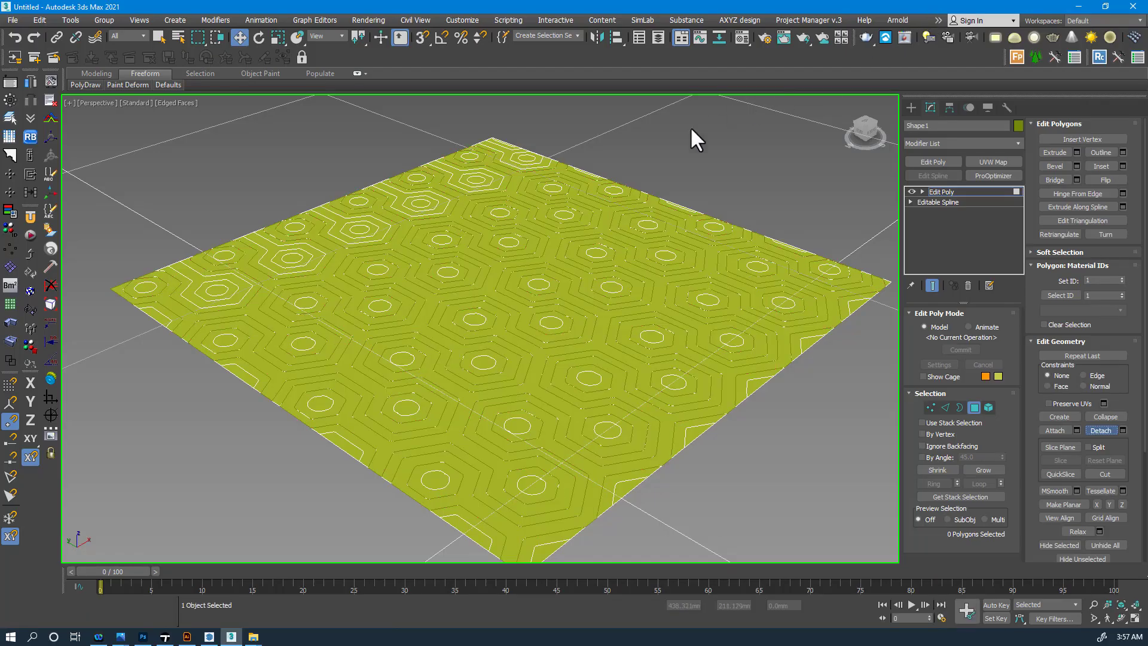
- Exit Polygon mode, clear the selection, and select the detached lattice object
{"action": "left_click", "coordinate": [972, 408]}
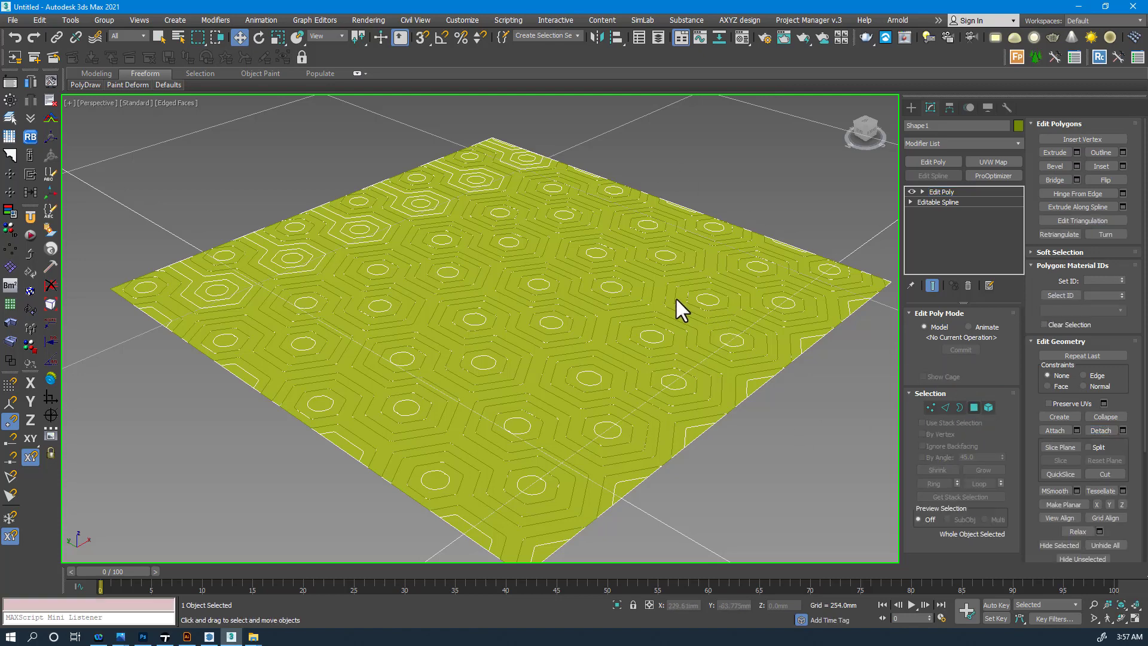
{"action": "key", "text": "ctrl+d"}
{"action": "left_click", "coordinate": [661, 302]}
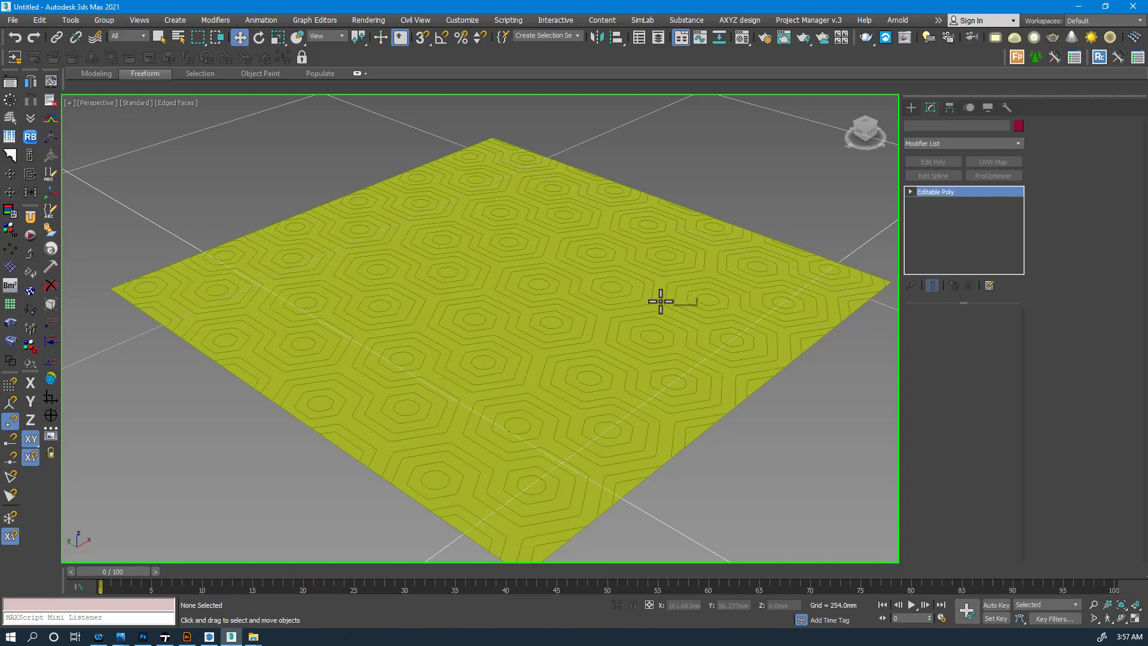
{"action": "left_click", "coordinate": [661, 301]}
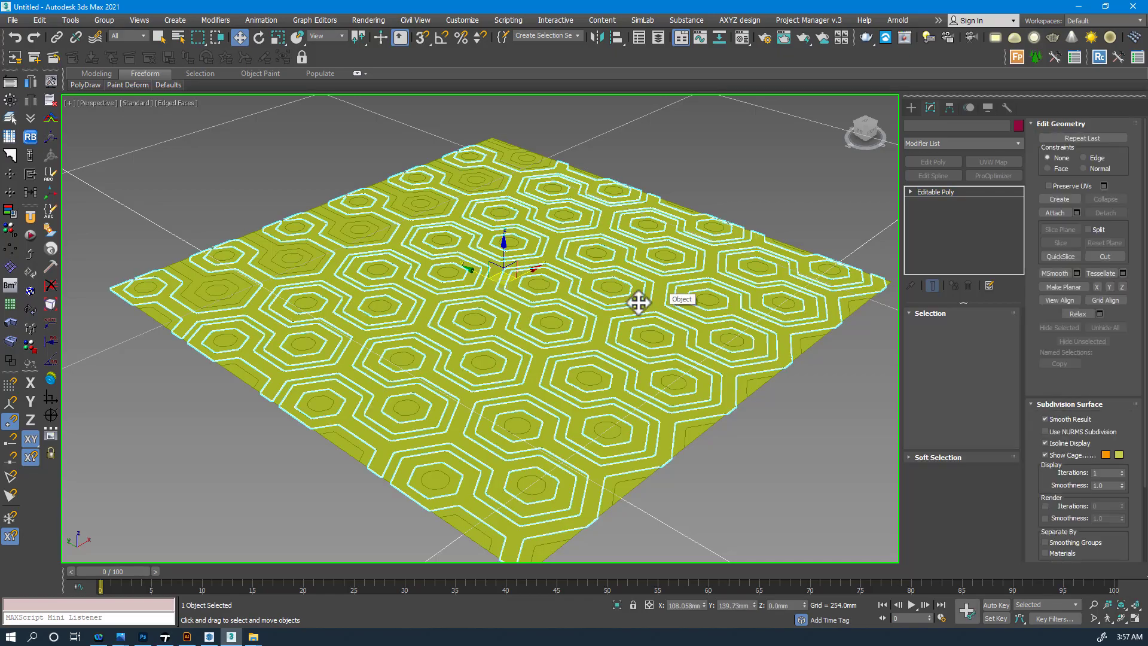
- Move the lattice object up along Z so it floats above the flat hex pattern
{"action": "left_click_drag", "start_coordinate": [505, 257], "coordinate": [527, 170]}
{"action": "middle_click_drag", "start_coordinate": [672, 255], "coordinate": [626, 249], "text": "alt"}
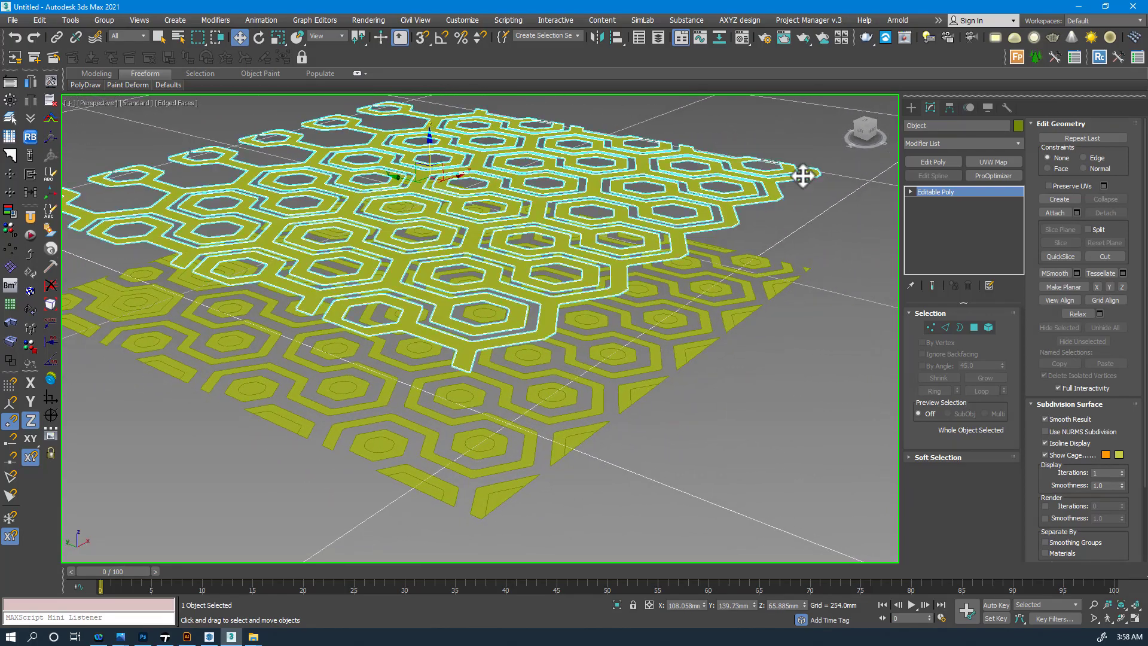
{"action": "middle_click_drag", "start_coordinate": [783, 189], "coordinate": [774, 197], "text": "alt"}
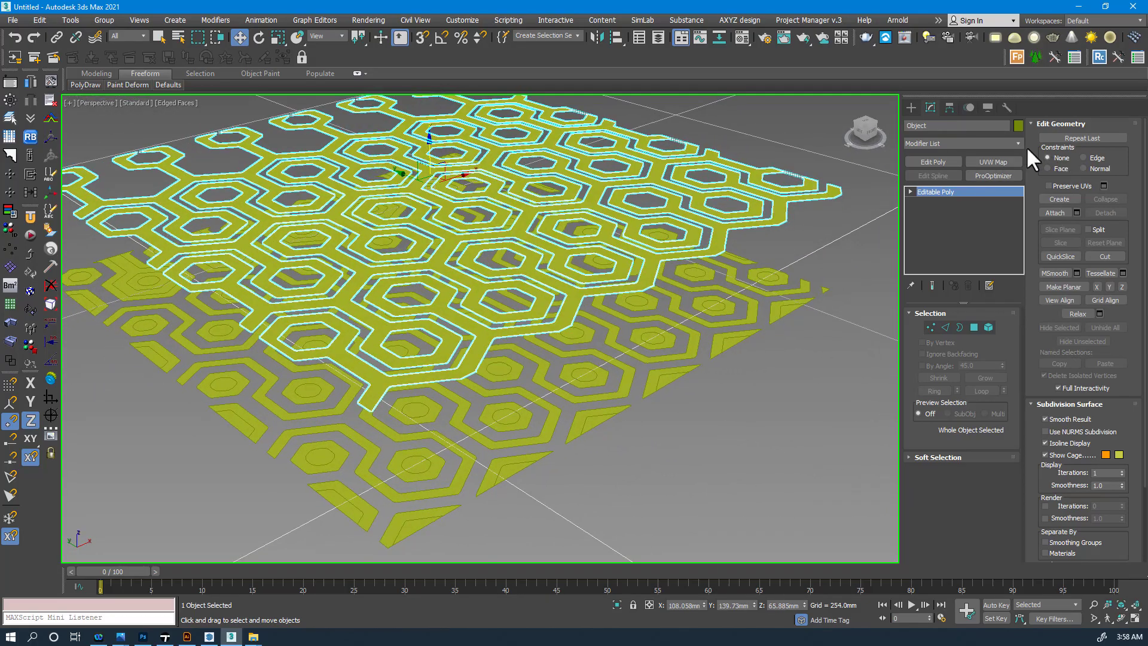
{"action": "left_click", "coordinate": [1009, 145]}
- Select all of the lattice object's polygons at Polygon level
{"action": "left_click", "coordinate": [972, 327]}
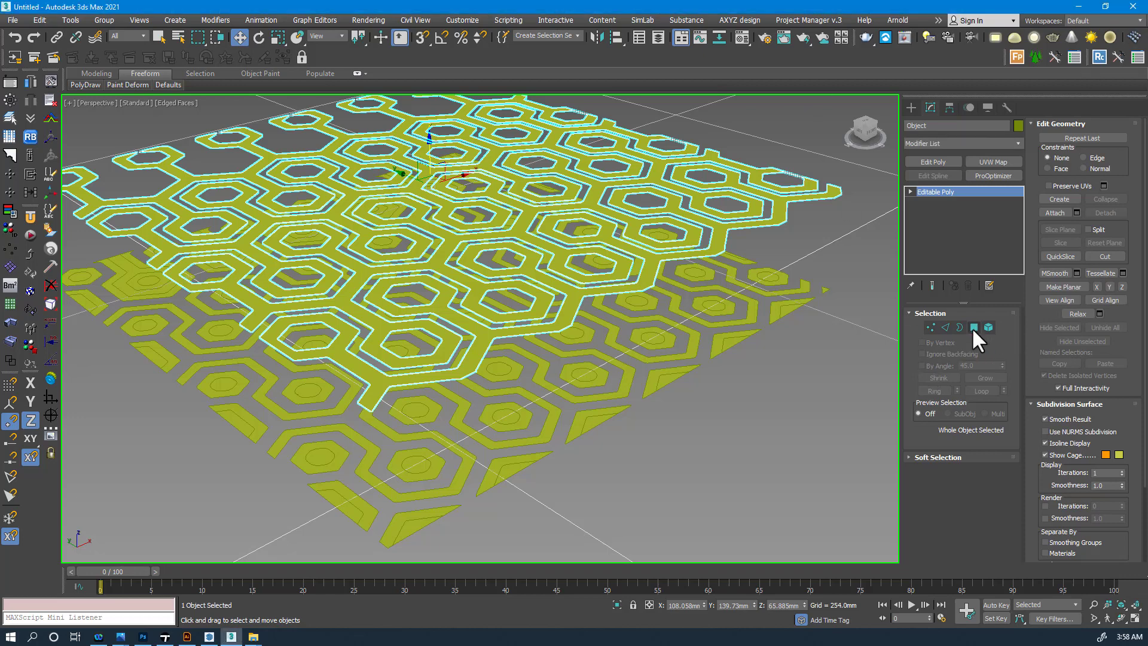
{"action": "left_click", "coordinate": [713, 227]}
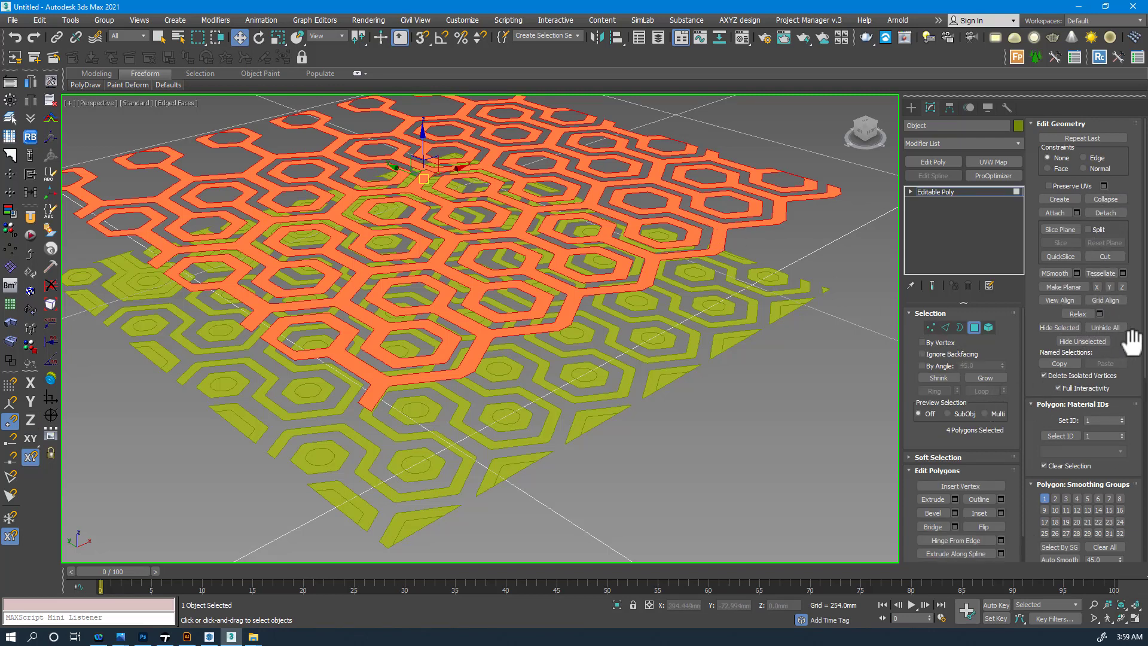
{"action": "scroll", "coordinate": [1124, 333], "scroll_direction": "down", "scroll_amount": 3}
{"action": "scroll", "coordinate": [1137, 355], "scroll_direction": "down", "scroll_amount": 6}
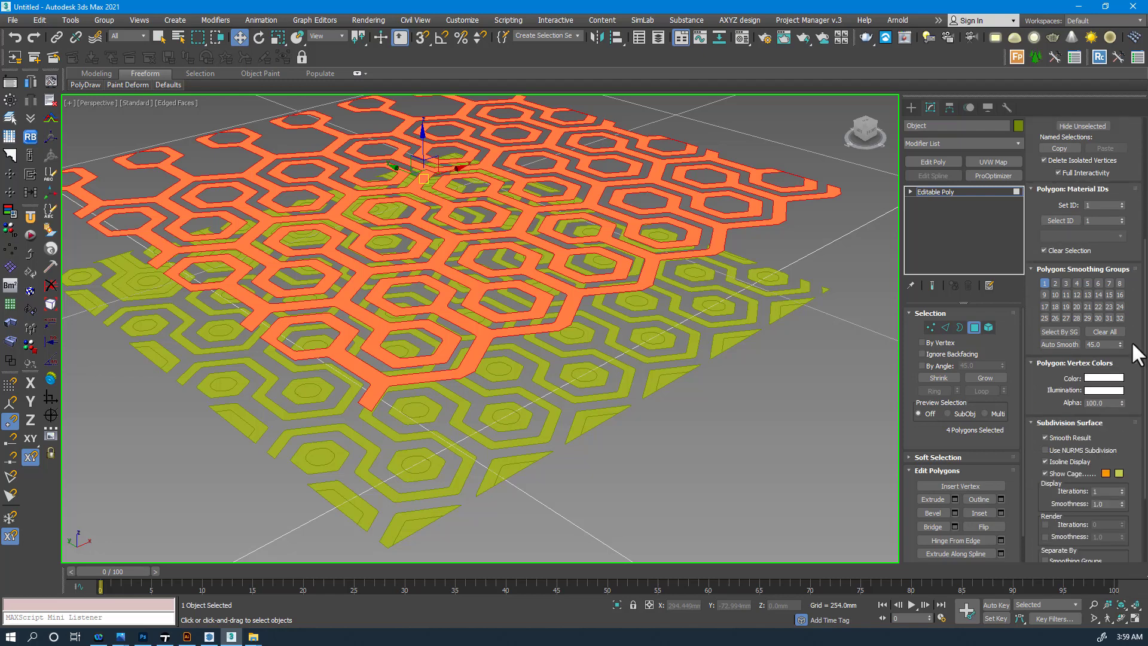
{"action": "scroll", "coordinate": [1138, 355], "scroll_direction": "up", "scroll_amount": 10}
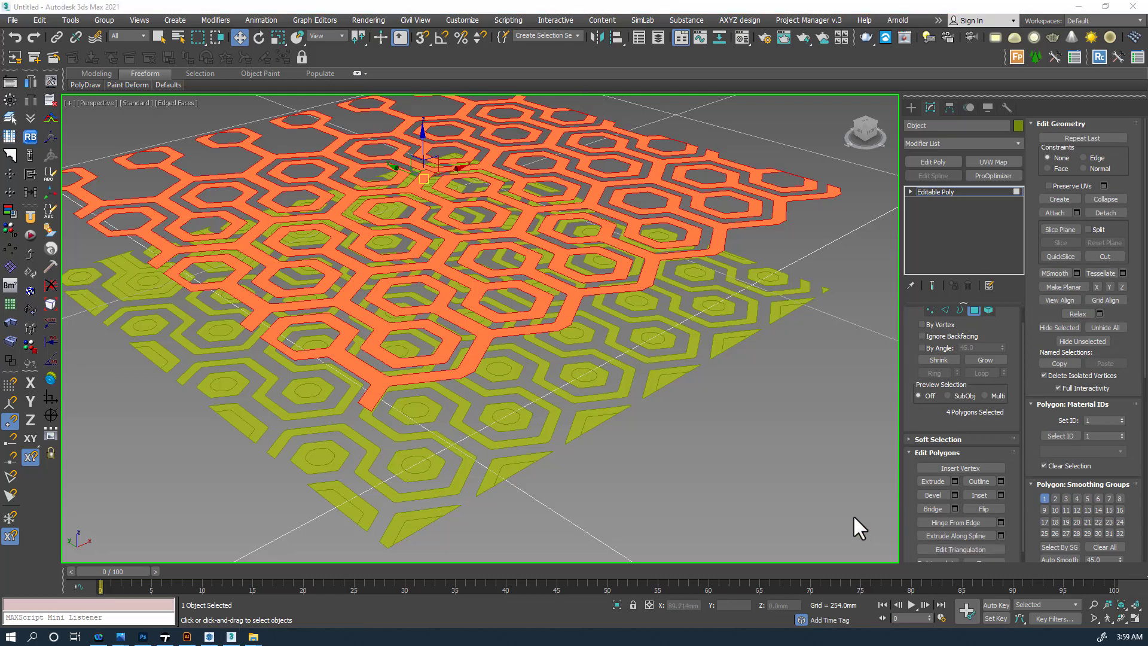
- Extrude the lattice polygons upward into tall hexagonal walls and return to object level
{"action": "left_click", "coordinate": [942, 481]}
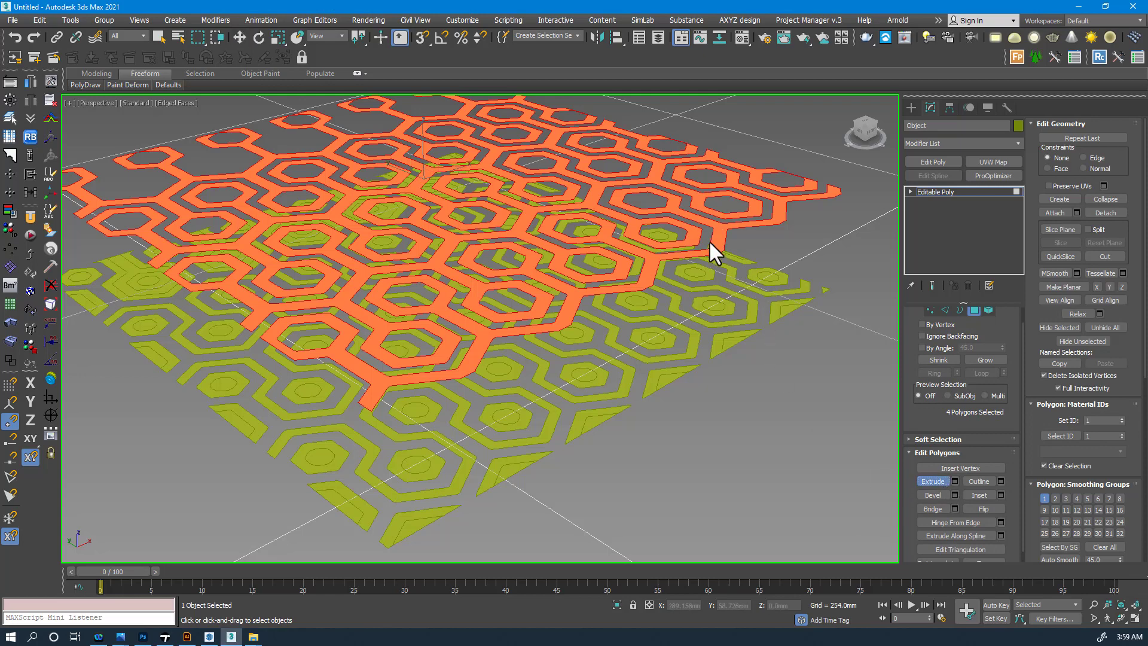
{"action": "left_click_drag", "start_coordinate": [719, 236], "coordinate": [718, 222]}
{"action": "left_click_drag", "start_coordinate": [720, 233], "coordinate": [721, 238]}
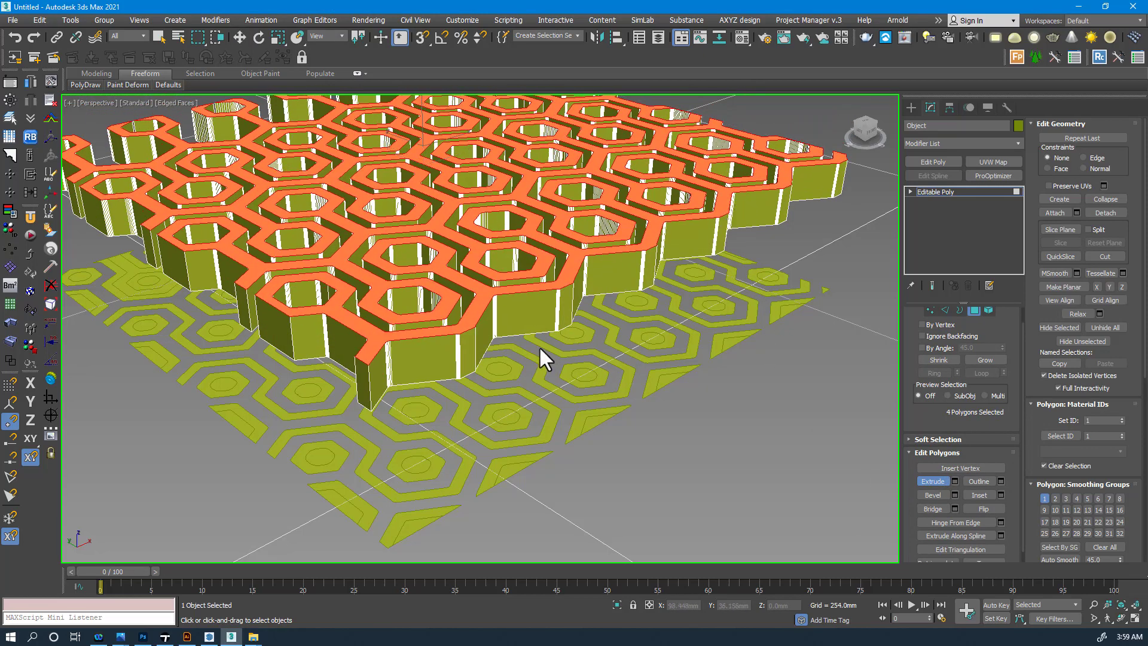
{"action": "scroll", "coordinate": [539, 346], "scroll_direction": "up", "scroll_amount": 3}
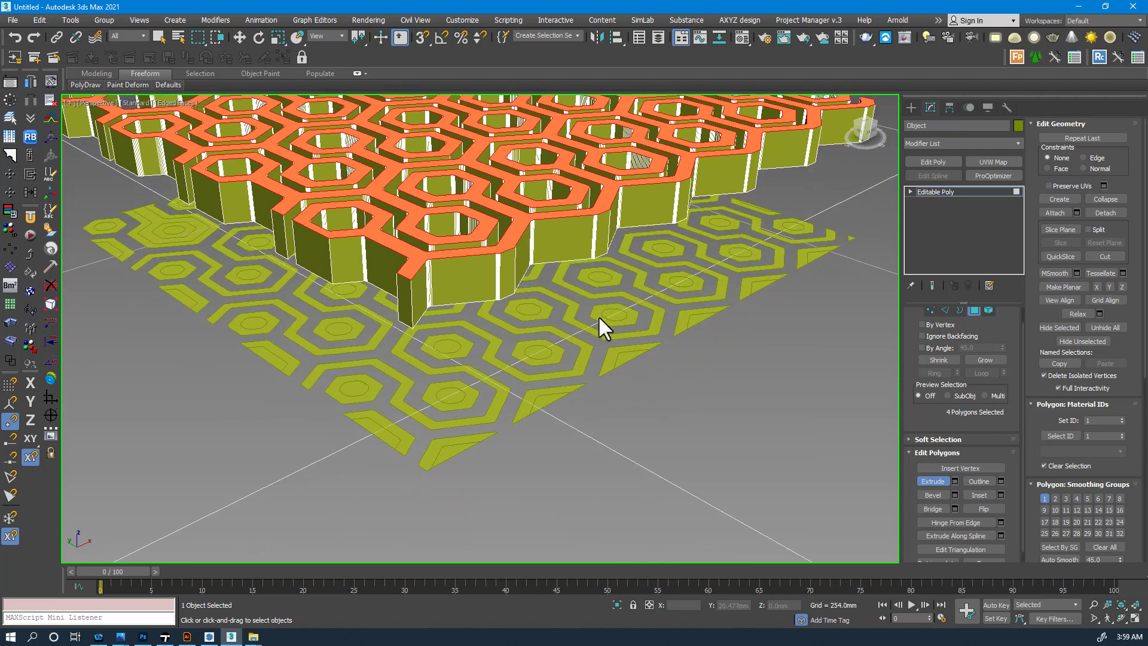
{"action": "left_click", "coordinate": [972, 309]}
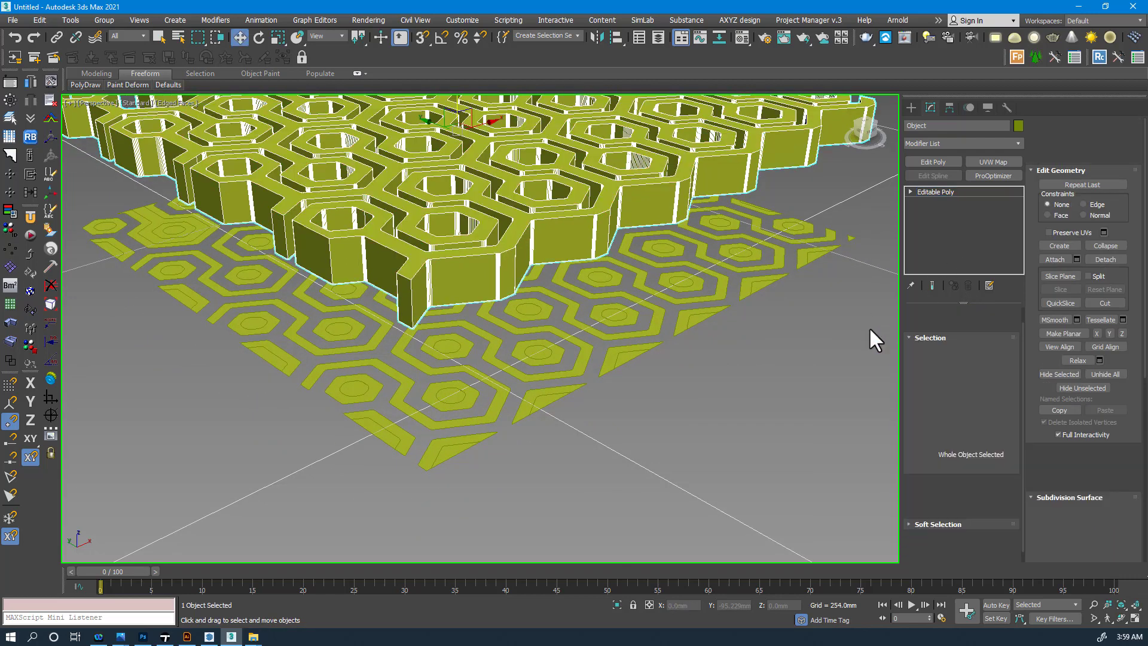
{"action": "left_click", "coordinate": [550, 391]}
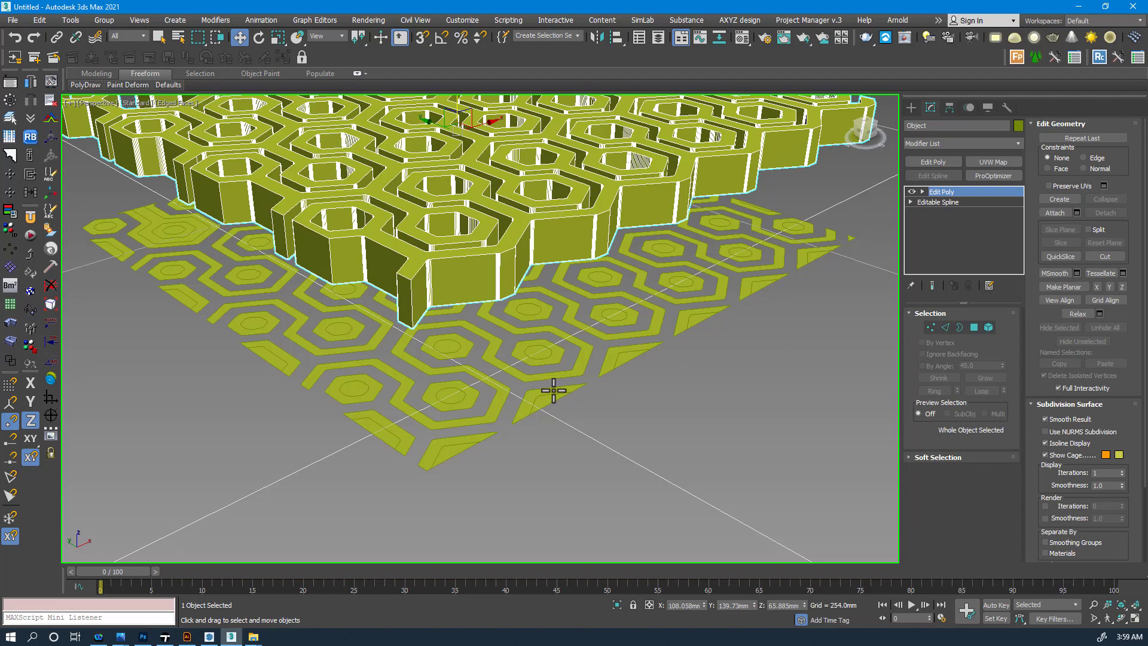
- Select the flat Shape1 pattern and pick its three orange hexagon road polygons
{"action": "left_click", "coordinate": [551, 391]}
{"action": "middle_click_drag", "start_coordinate": [553, 396], "coordinate": [579, 389], "text": "alt"}
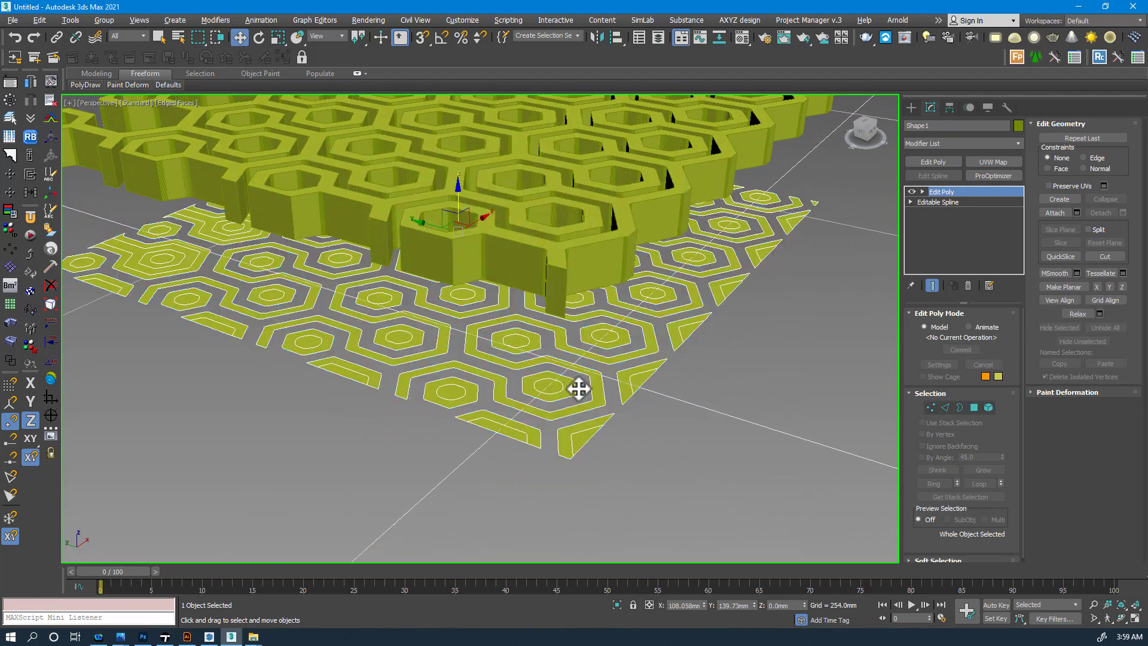
{"action": "left_click", "coordinate": [971, 406]}
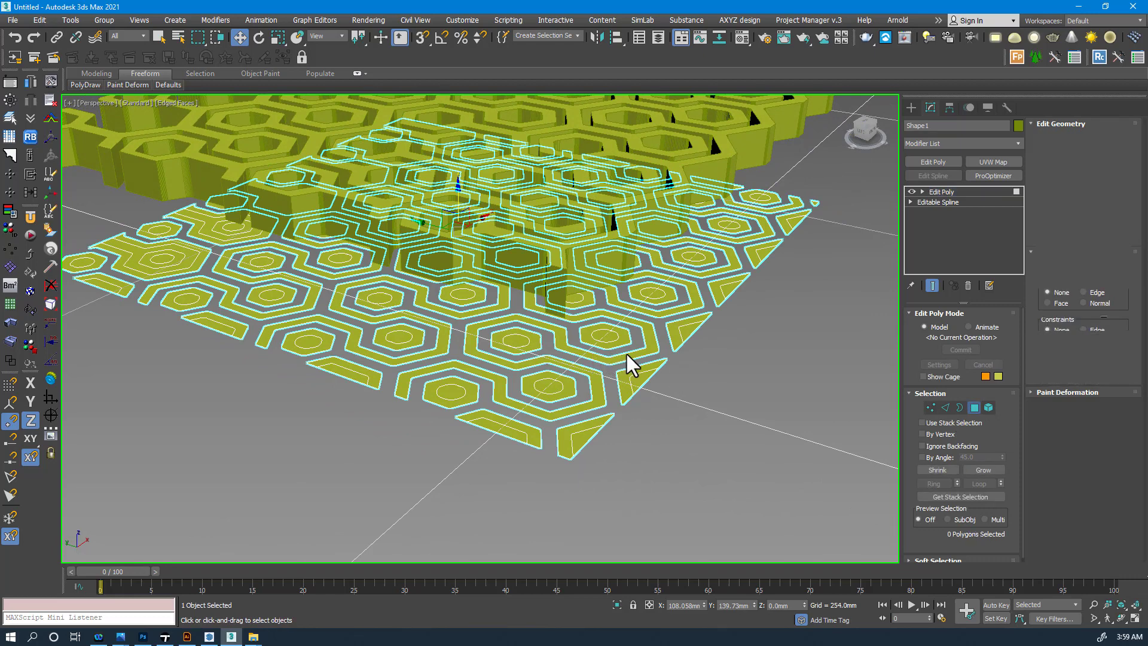
{"action": "scroll", "coordinate": [628, 351], "scroll_direction": "up", "scroll_amount": 5}
{"action": "scroll", "coordinate": [646, 355], "scroll_direction": "up", "scroll_amount": 3}
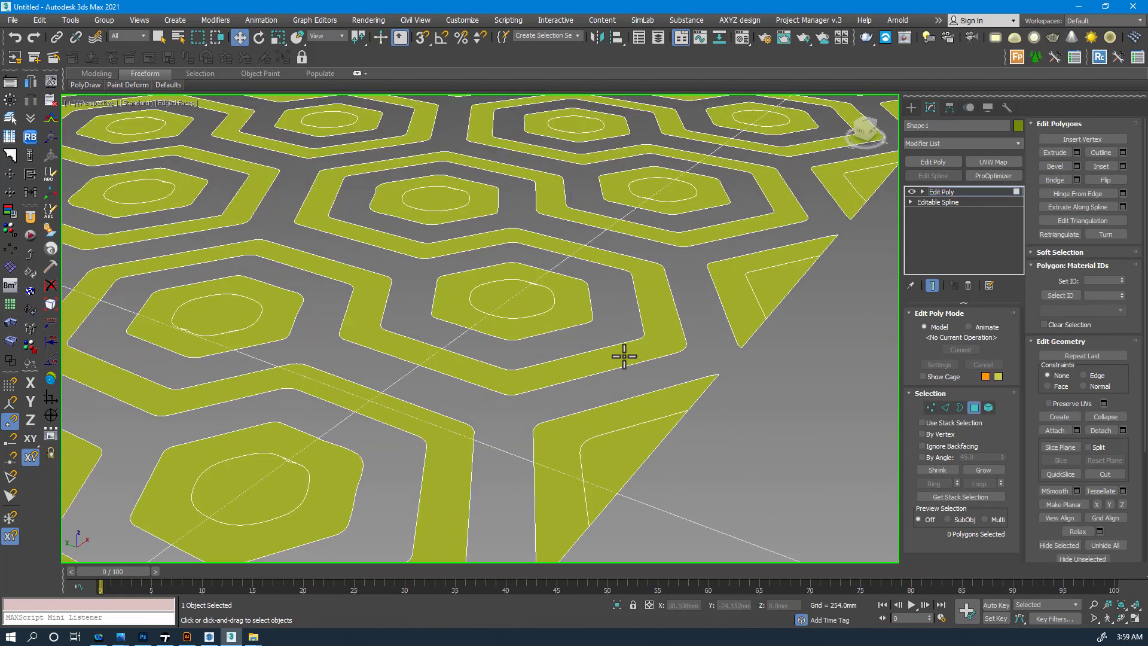
{"action": "left_click", "coordinate": [613, 357]}
{"action": "scroll", "coordinate": [615, 353], "scroll_direction": "down", "scroll_amount": 5}
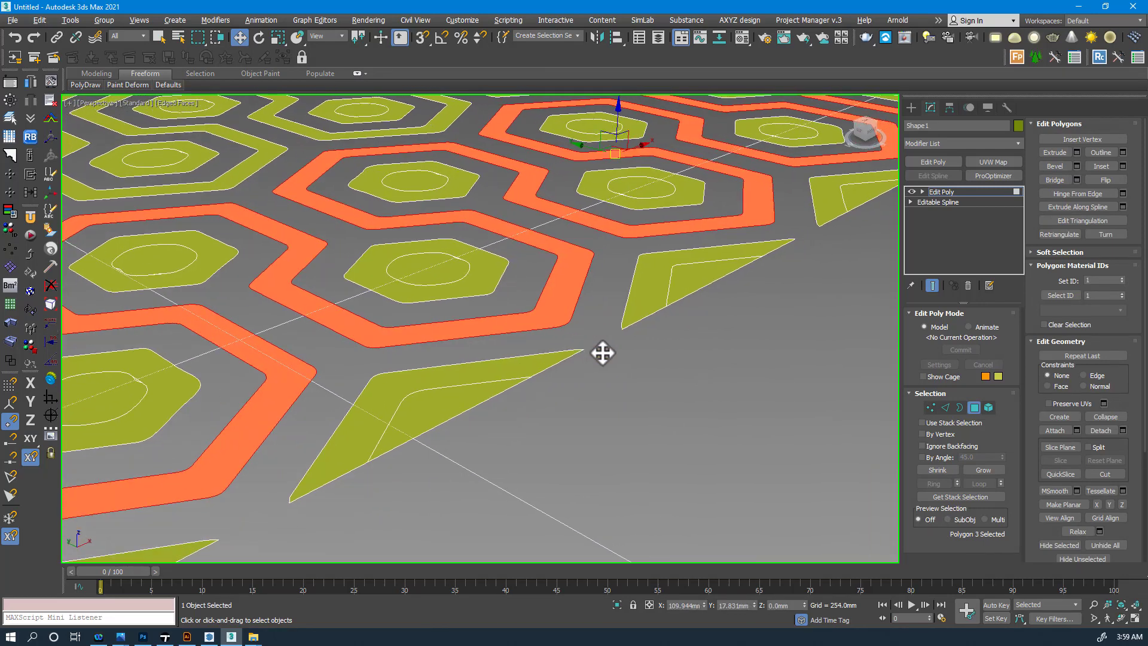
{"action": "scroll", "coordinate": [583, 351], "scroll_direction": "down", "scroll_amount": 5}
{"action": "scroll", "coordinate": [464, 321], "scroll_direction": "up", "scroll_amount": 8}
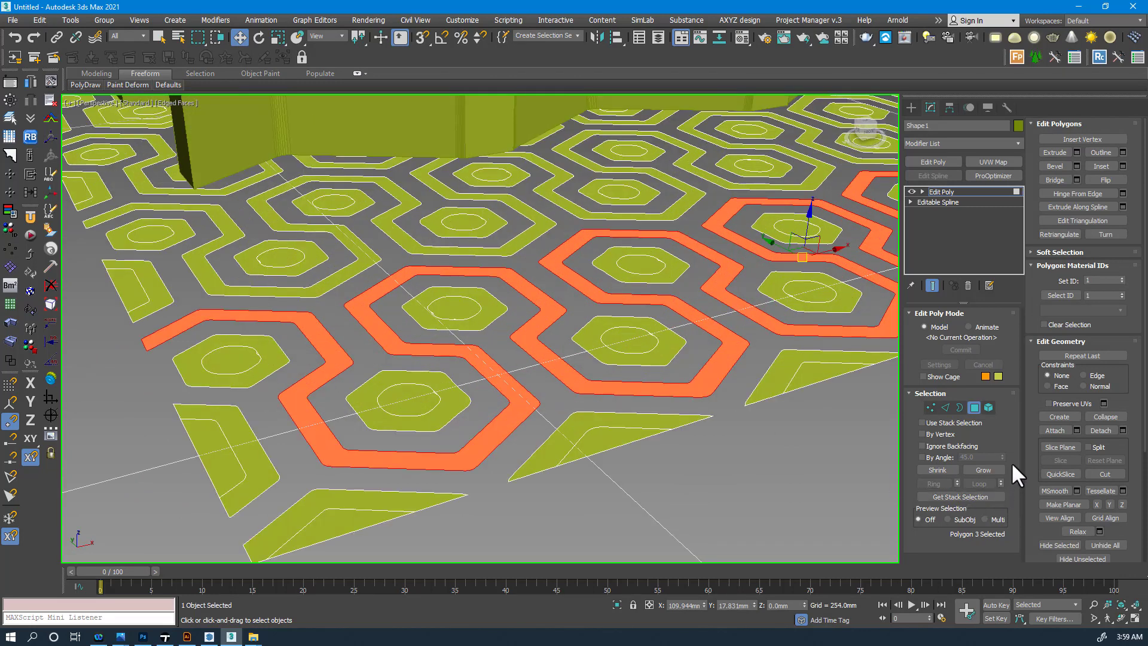
- Try an interactive inset on the road polygons, then undo the oversized result
{"action": "left_click", "coordinate": [1100, 166]}
{"action": "scroll", "coordinate": [572, 327], "scroll_direction": "up", "scroll_amount": 3}
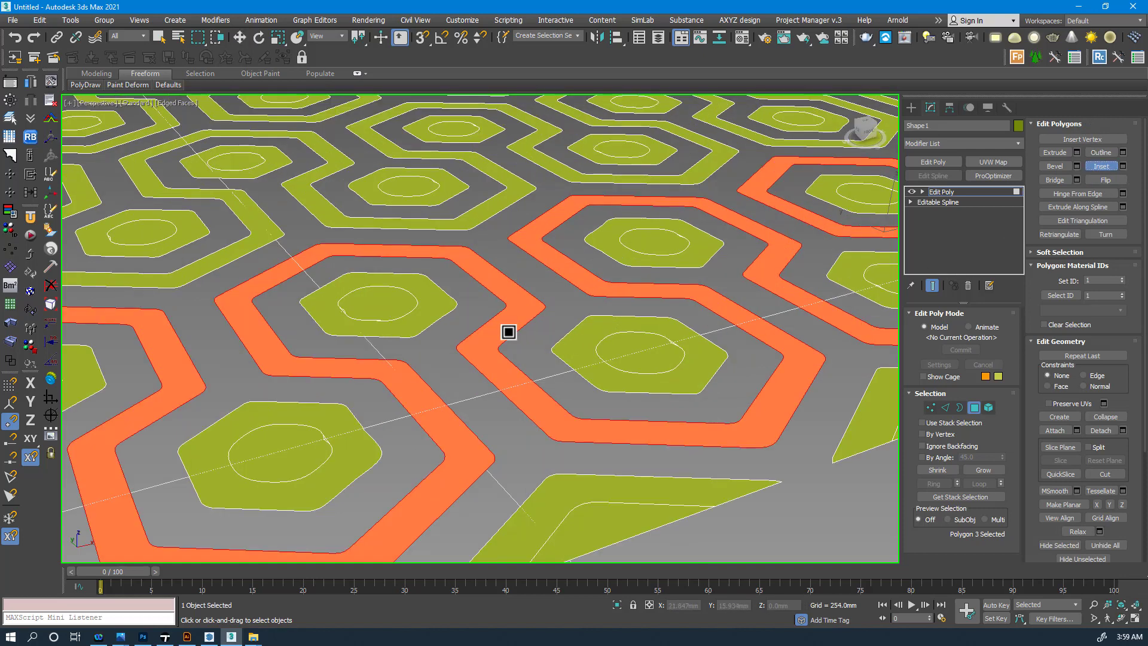
{"action": "left_click_drag", "start_coordinate": [508, 332], "coordinate": [666, 314]}
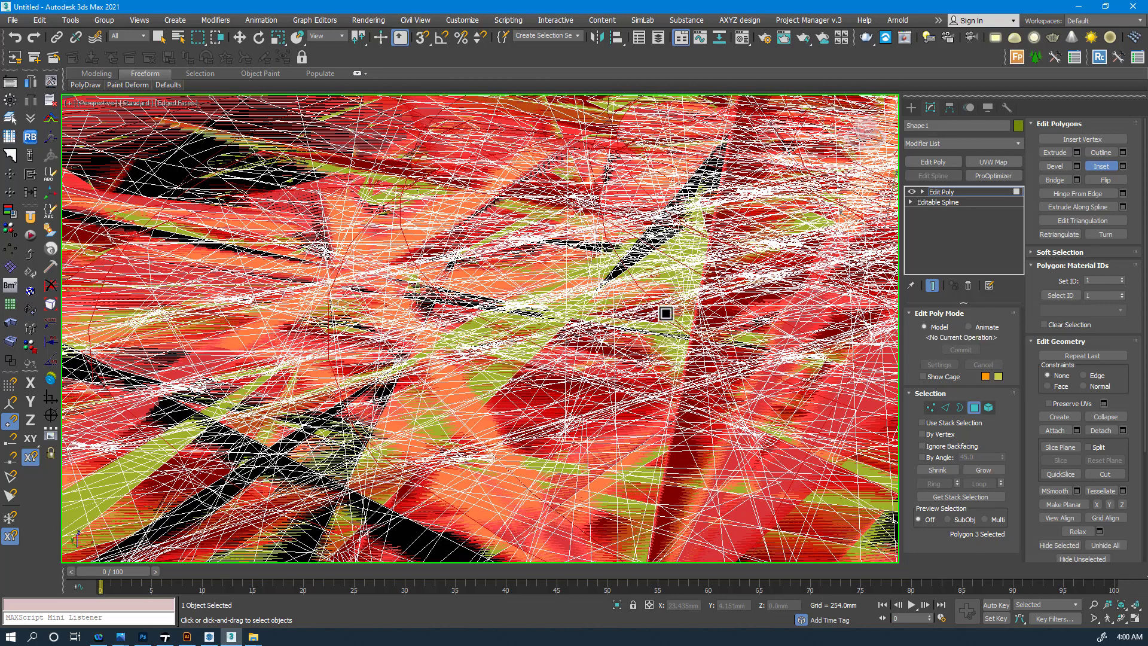
{"action": "key", "text": "ctrl+z"}
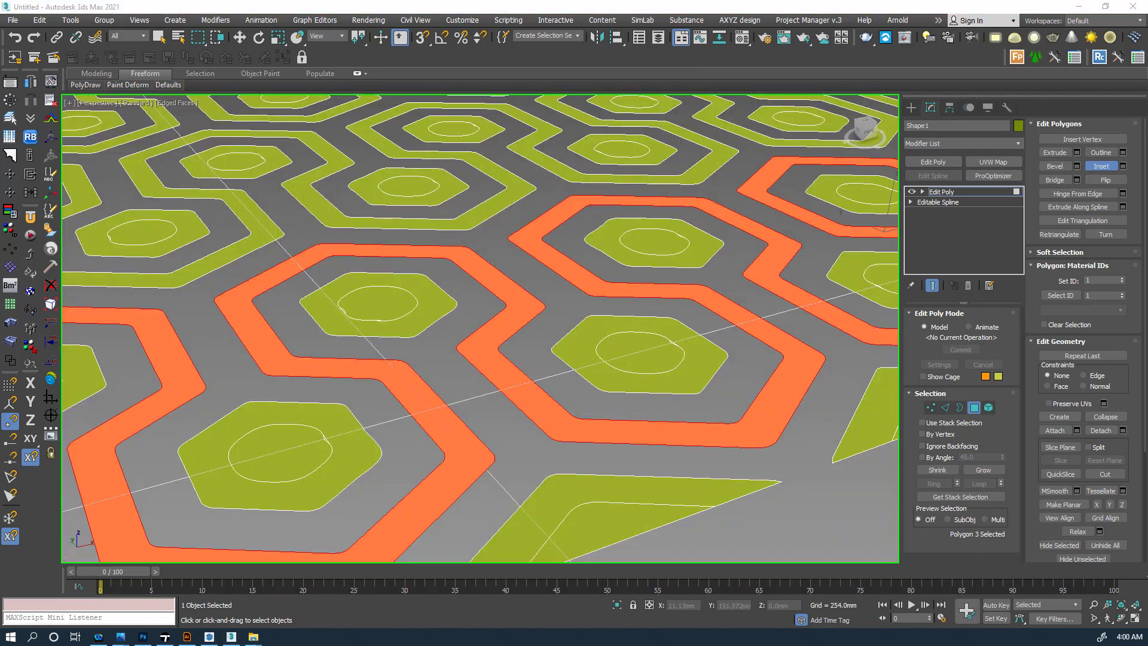
- Inset the three road polygons by exactly 0.5mm using the Inset settings caddy
{"action": "left_click", "coordinate": [1120, 167]}
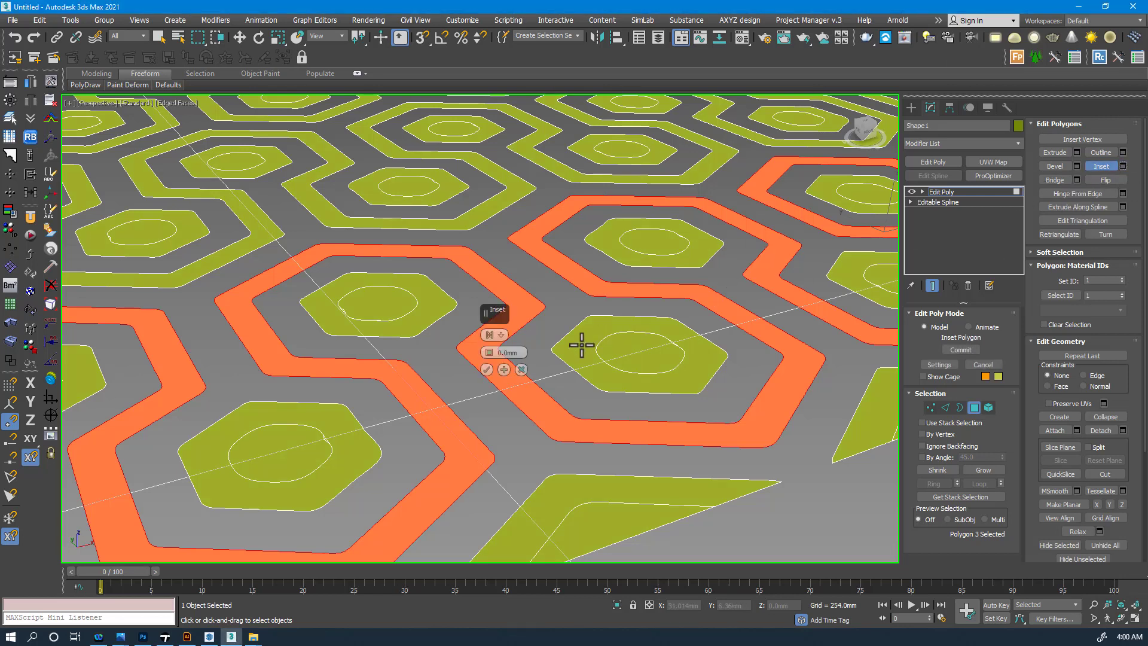
{"action": "left_click", "coordinate": [502, 353]}
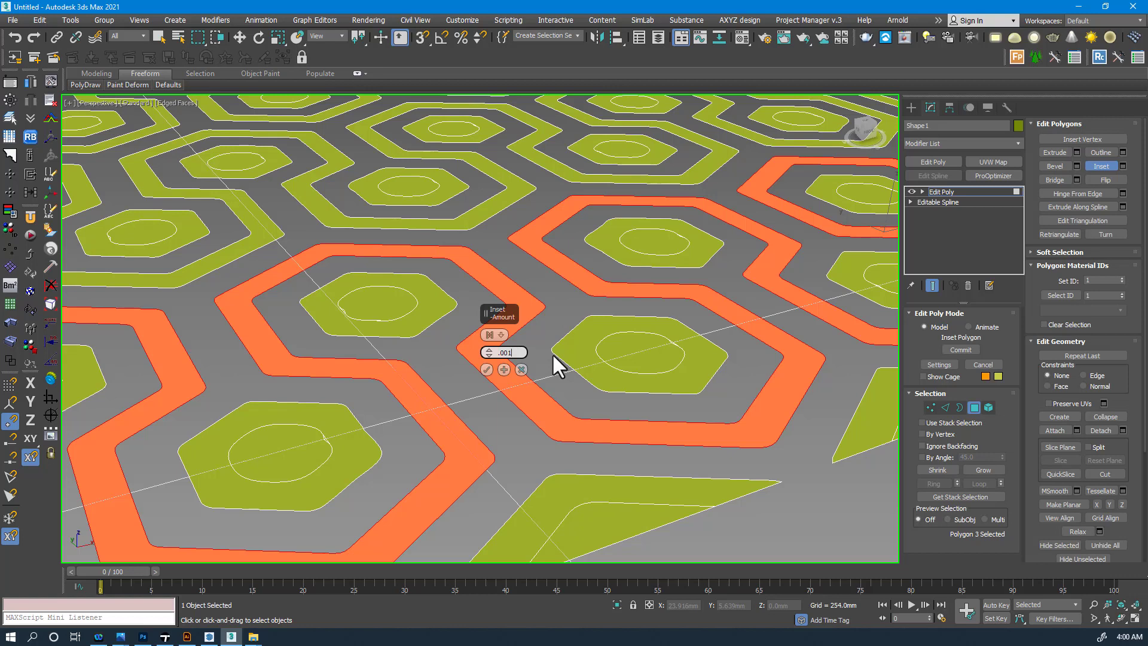
{"action": "type", "text": ".001"}
{"action": "key", "text": "Return"}
{"action": "type", "text": ".5"}
{"action": "key", "text": "Return"}
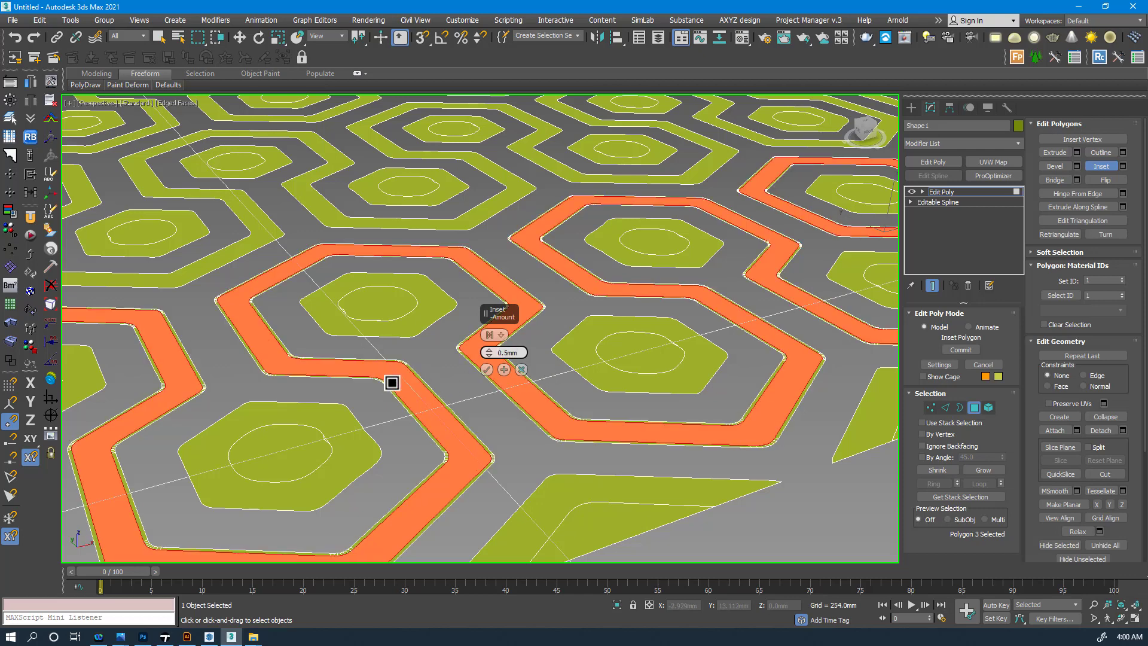
{"action": "scroll", "coordinate": [266, 360], "scroll_direction": "up", "scroll_amount": 2}
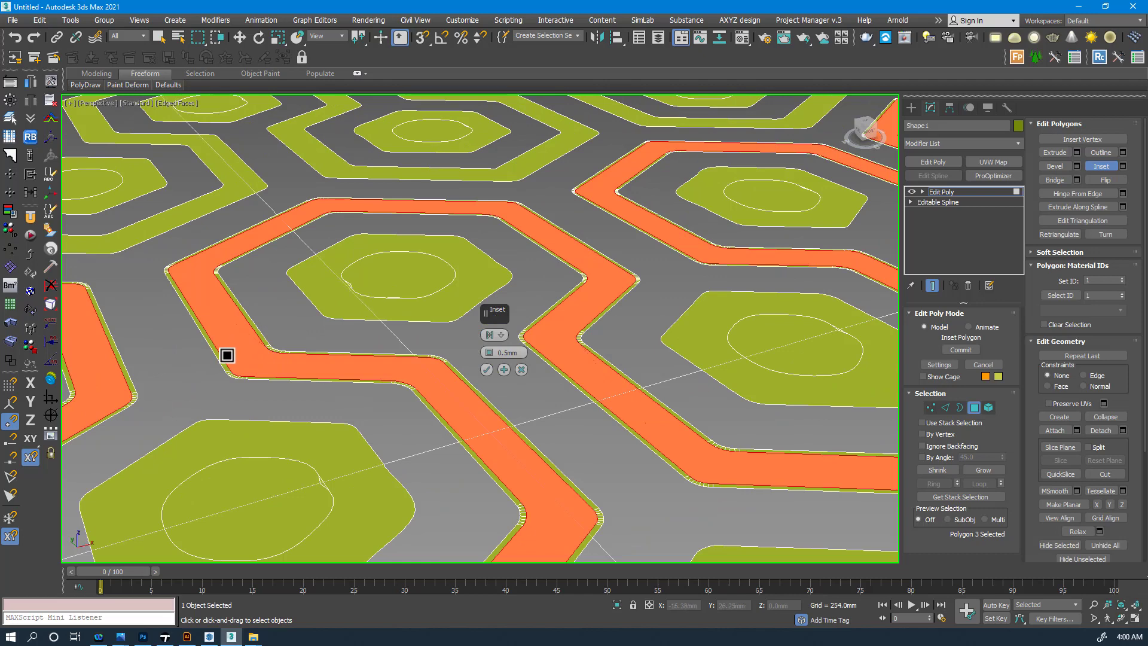
{"action": "scroll", "coordinate": [226, 353], "scroll_direction": "up", "scroll_amount": 4}
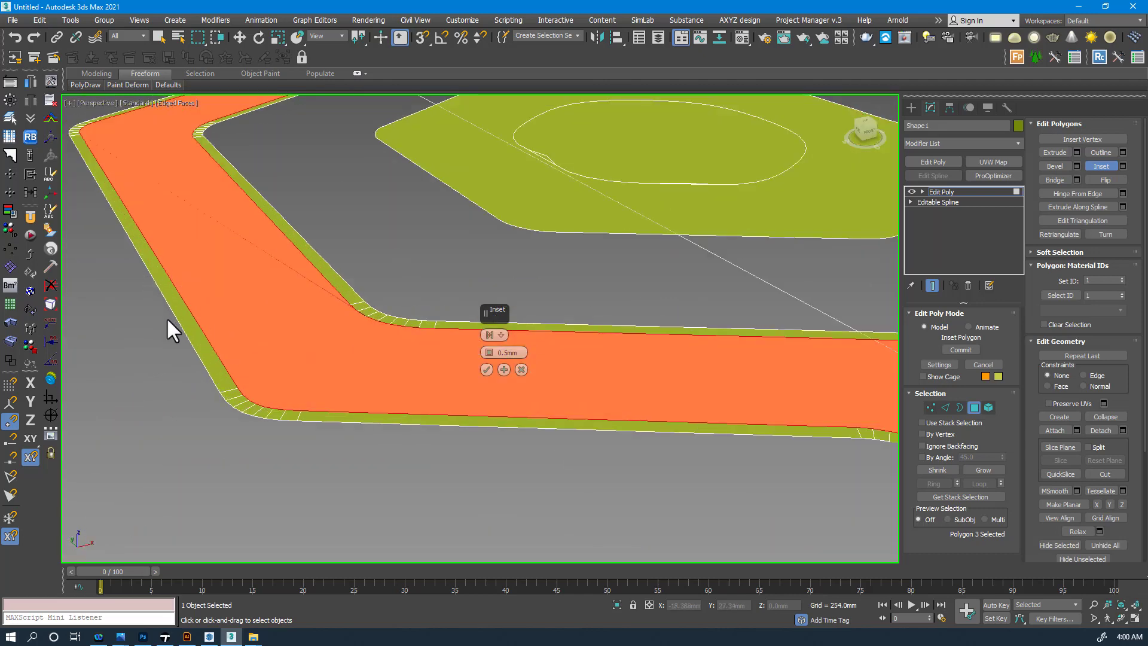
{"action": "left_click", "coordinate": [486, 369]}
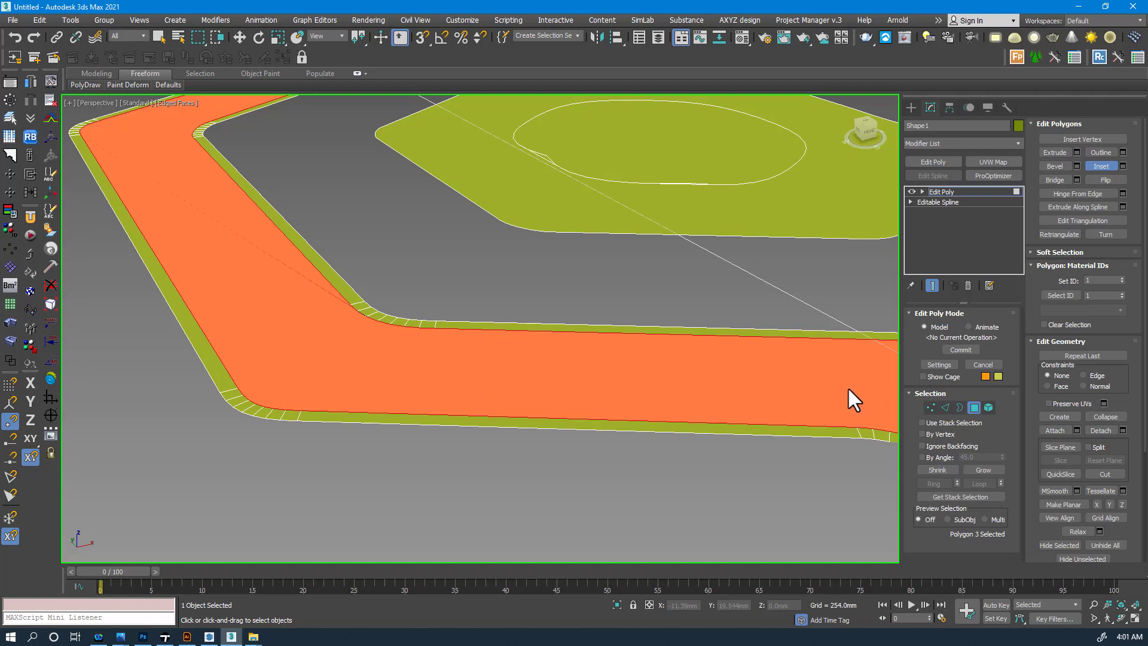
- Try extruding the inset road polygons, then undo the overly tall extrusion
{"action": "left_click", "coordinate": [1055, 152]}
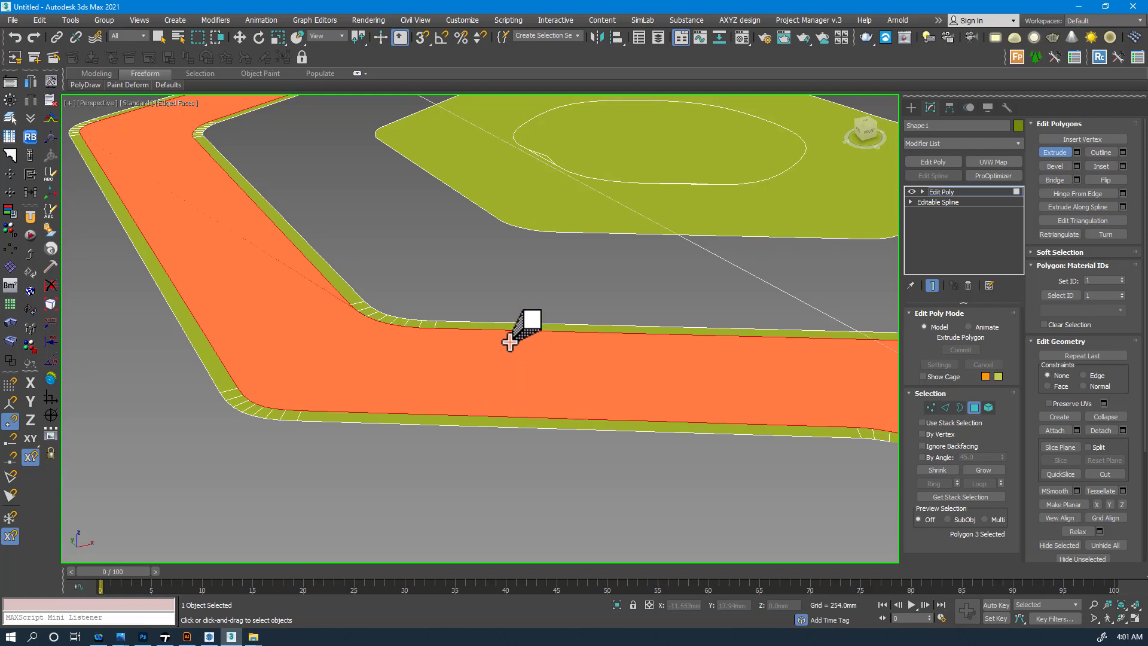
{"action": "left_click_drag", "start_coordinate": [513, 335], "coordinate": [512, 313]}
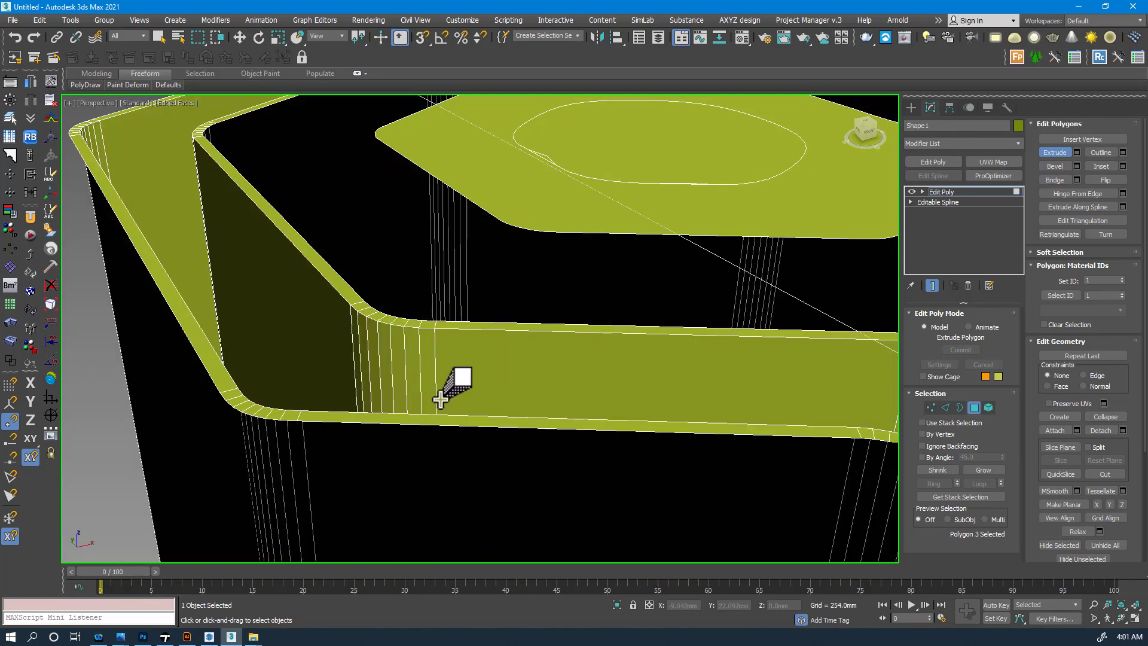
{"action": "key", "text": "ctrl+z"}
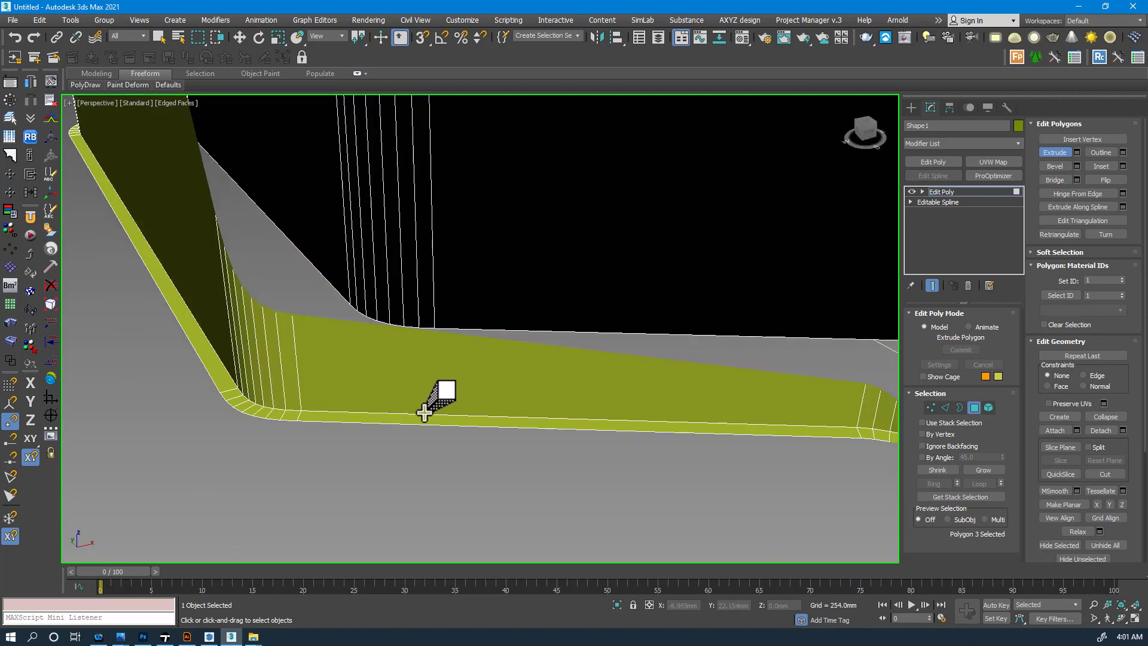
{"action": "left_click", "coordinate": [403, 418]}
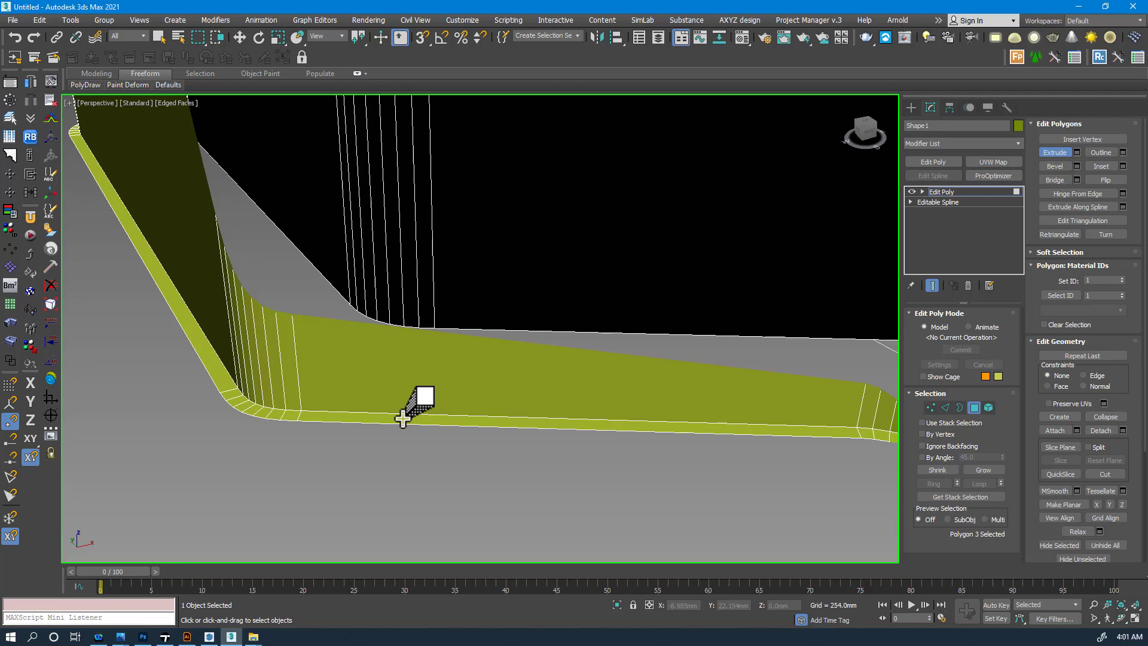
- Extrude the inset road polygons downward into deep sunken channels edged by thin rims
{"action": "scroll", "coordinate": [390, 382], "scroll_direction": "up", "scroll_amount": 2}
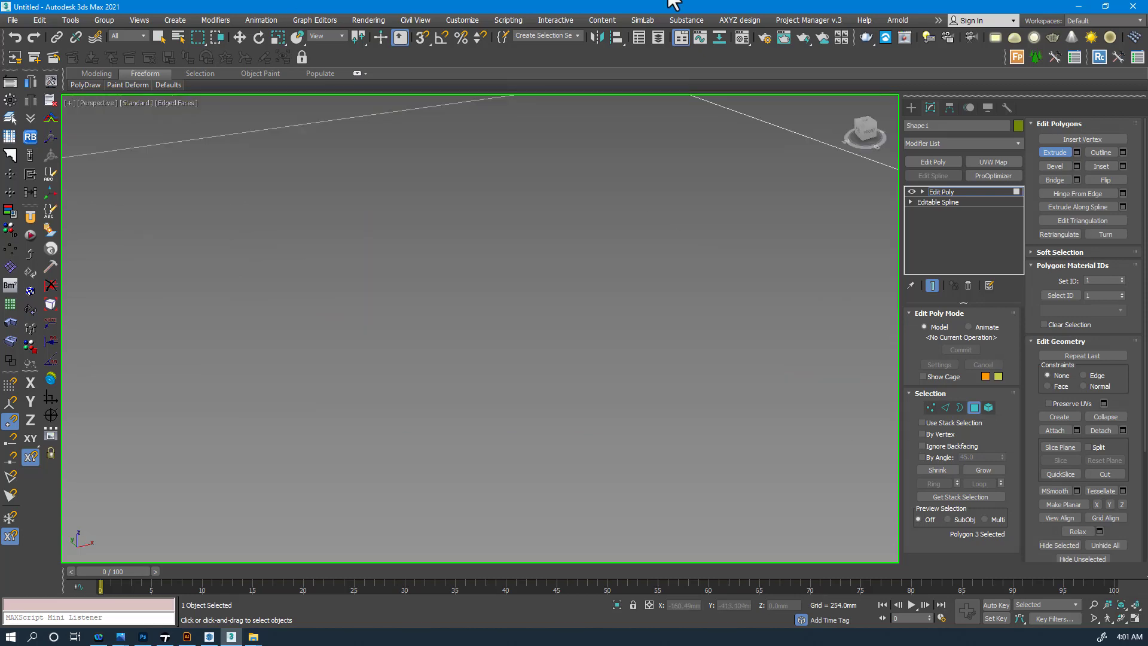
{"action": "middle_click_drag", "start_coordinate": [457, 260], "coordinate": [415, 268]}
{"action": "scroll", "coordinate": [417, 266], "scroll_direction": "down", "scroll_amount": 5}
{"action": "scroll", "coordinate": [423, 179], "scroll_direction": "up", "scroll_amount": 15}
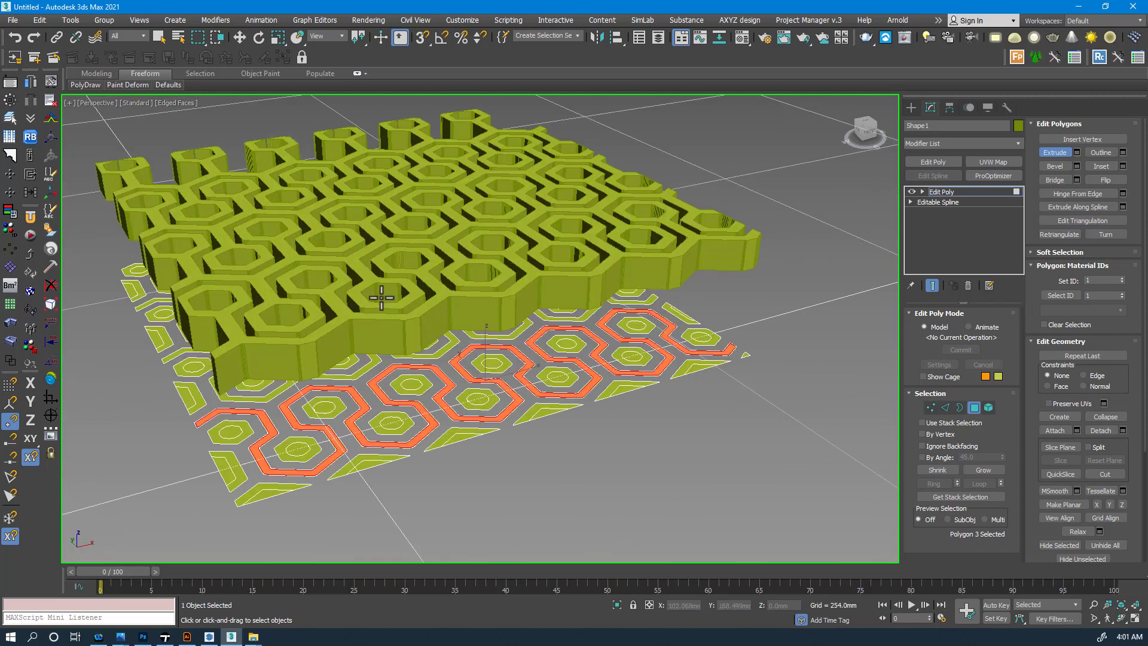
{"action": "scroll", "coordinate": [381, 430], "scroll_direction": "down", "scroll_amount": 2}
{"action": "middle_click_drag", "start_coordinate": [381, 429], "coordinate": [405, 376]}
{"action": "scroll", "coordinate": [405, 378], "scroll_direction": "down", "scroll_amount": 2}
{"action": "scroll", "coordinate": [446, 331], "scroll_direction": "down", "scroll_amount": 4}
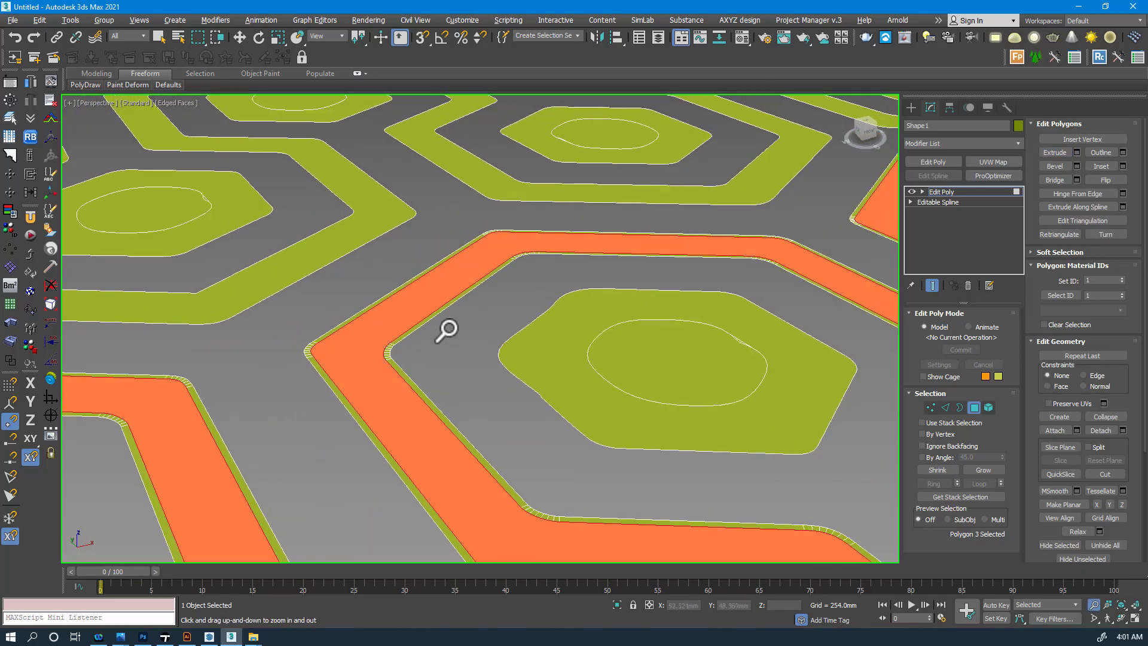
{"action": "mouse_move", "coordinate": [453, 285]}
{"action": "left_mouse_down"}
{"action": "mouse_move", "coordinate": [479, 342]}
{"action": "mouse_move", "coordinate": [439, 280]}
{"action": "left_mouse_up"}
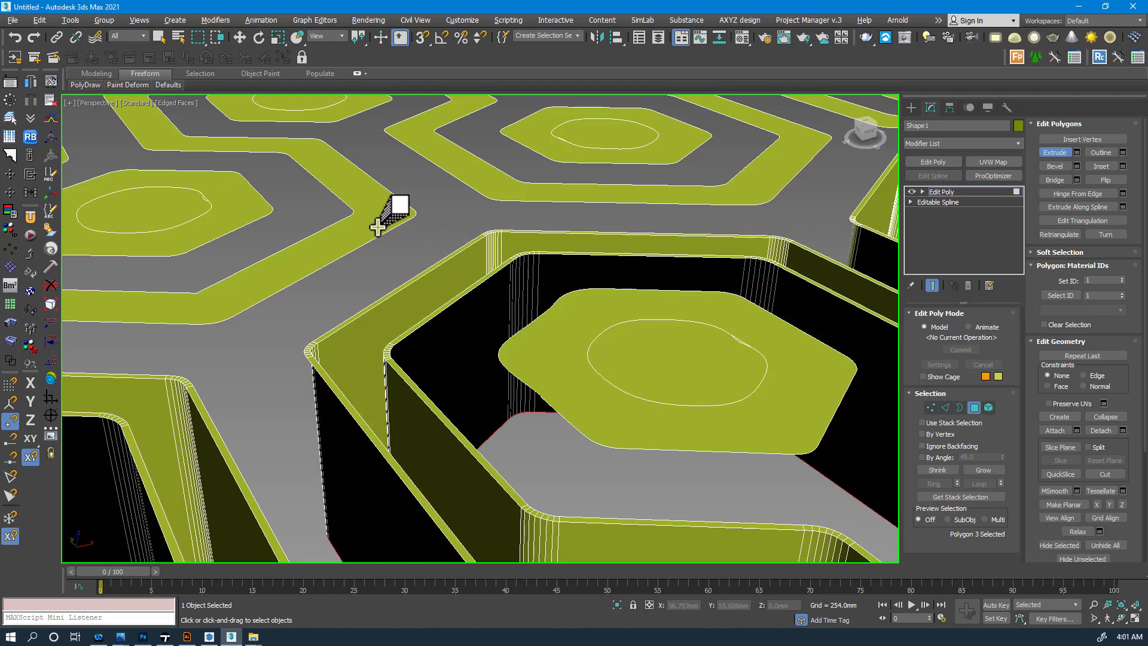
{"action": "middle_click_drag", "start_coordinate": [78, 103], "coordinate": [16, 75]}
{"action": "scroll", "coordinate": [335, 314], "scroll_direction": "down", "scroll_amount": 10}
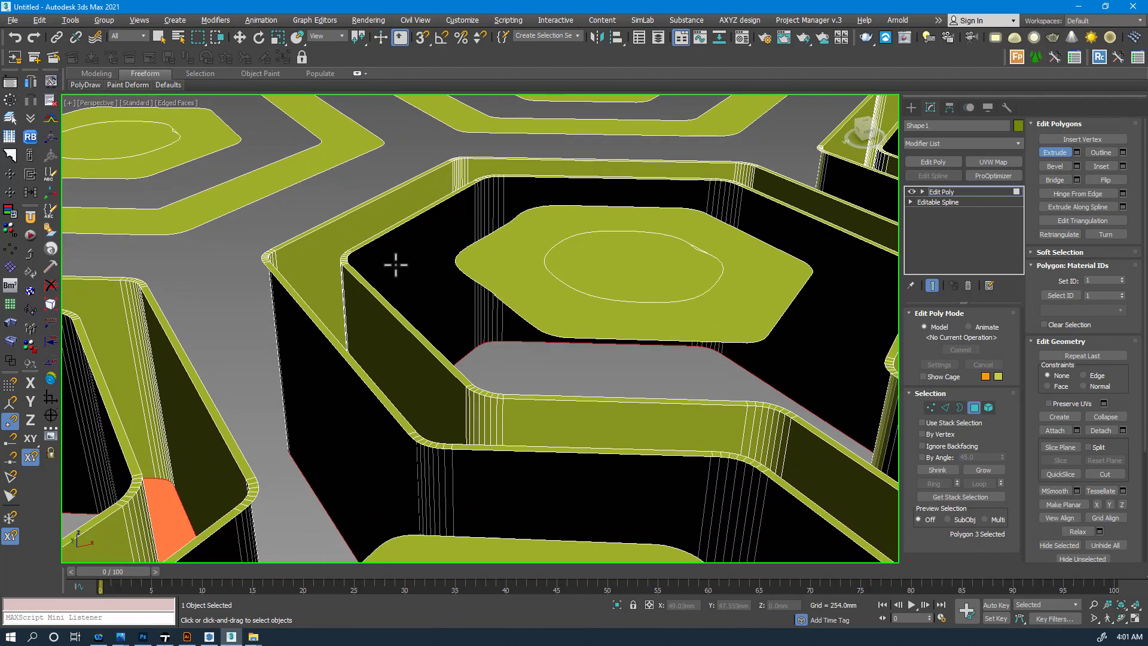
{"action": "scroll", "coordinate": [631, 374], "scroll_direction": "up", "scroll_amount": 3}
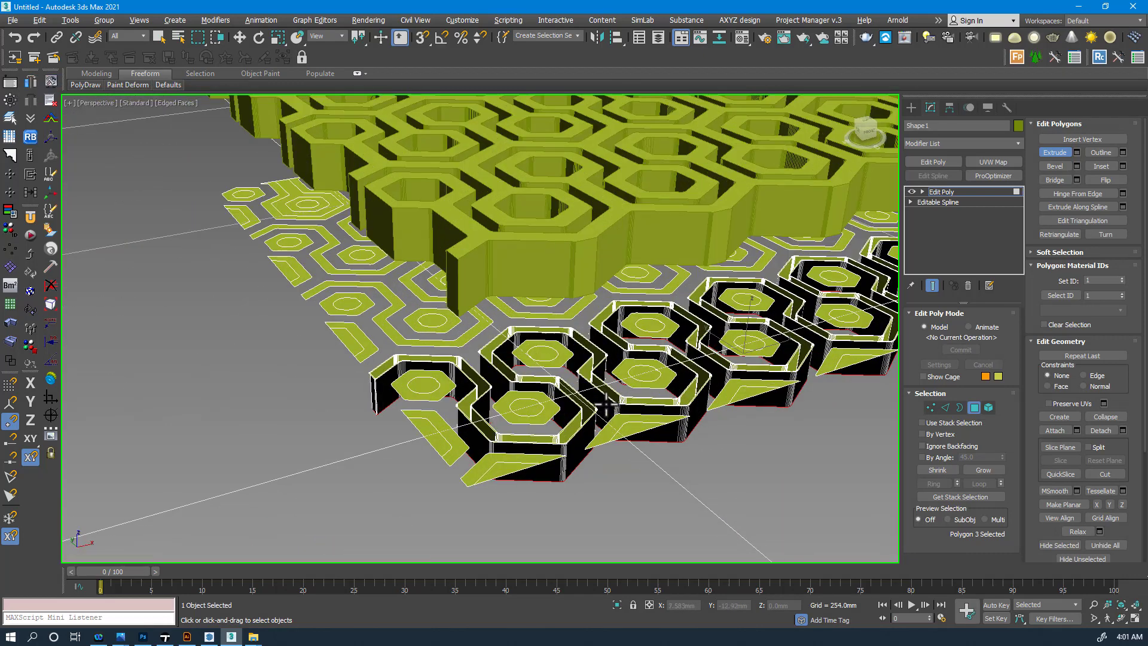
{"action": "key", "text": "w"}
{"action": "scroll", "coordinate": [755, 346], "scroll_direction": "up", "scroll_amount": 5}
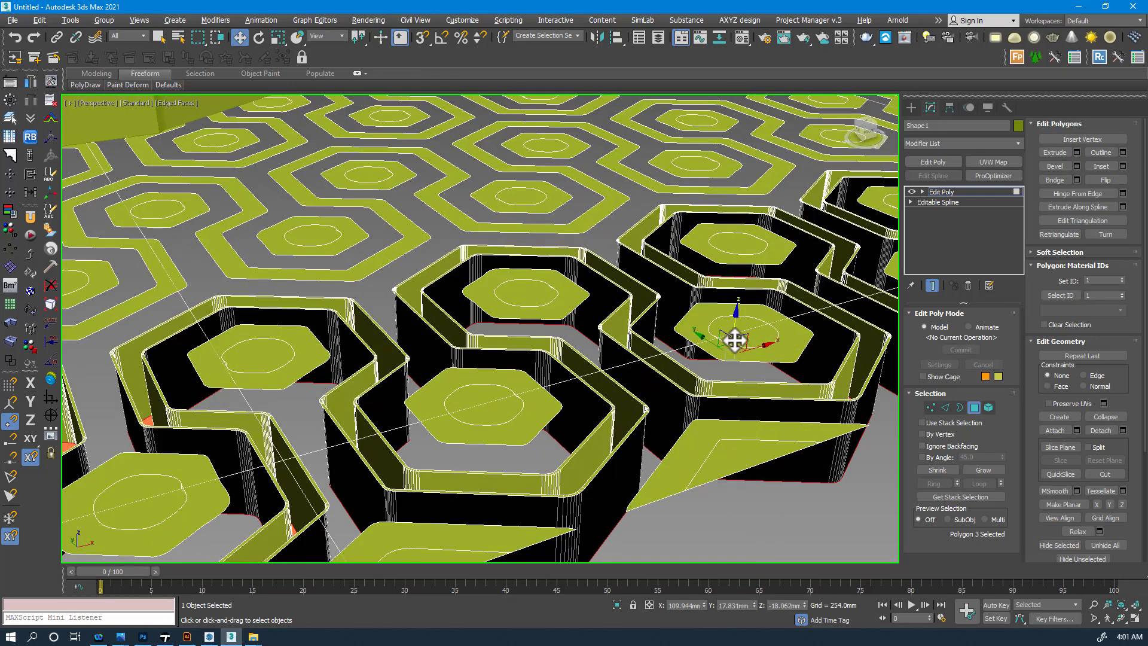
- Raise the extruded hexagon polygons vertically, then leave polygon editing and frame the whole object
{"action": "left_click_drag", "start_coordinate": [737, 315], "coordinate": [606, 289]}
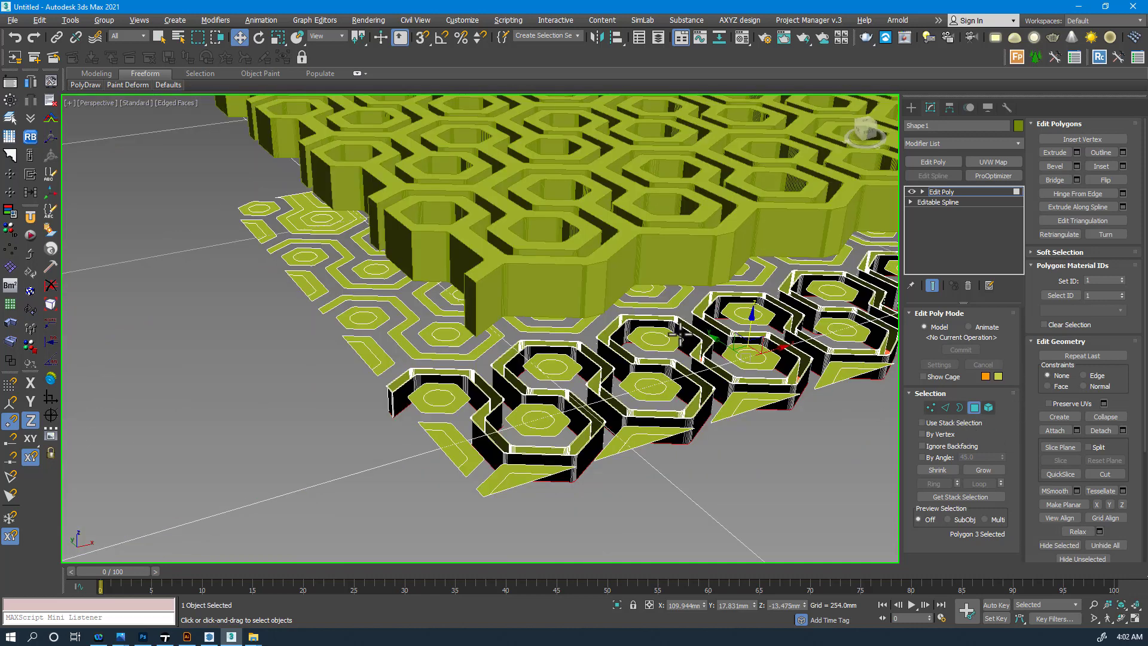
{"action": "scroll", "coordinate": [679, 332], "scroll_direction": "up", "scroll_amount": 6}
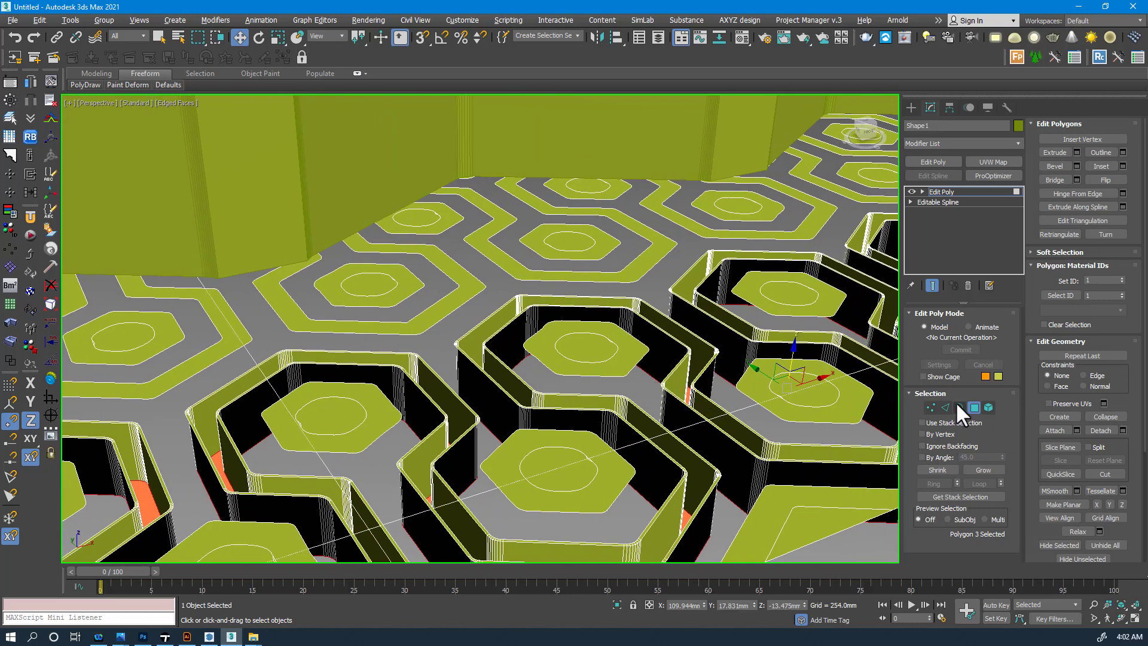
{"action": "left_click", "coordinate": [971, 407]}
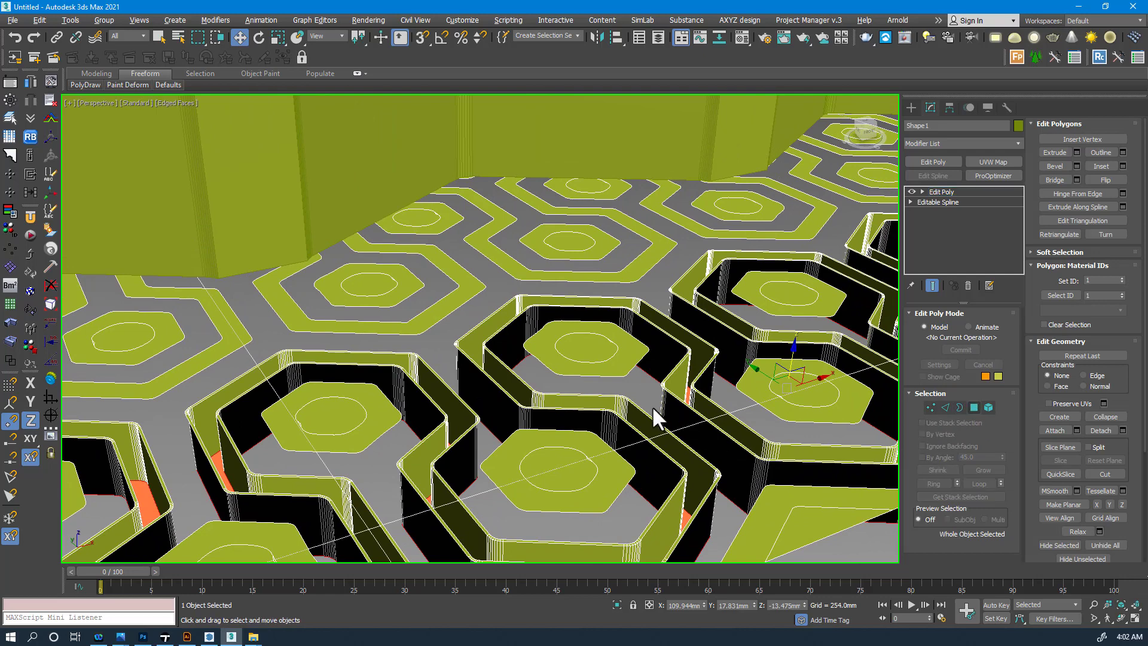
{"action": "key", "text": "z"}
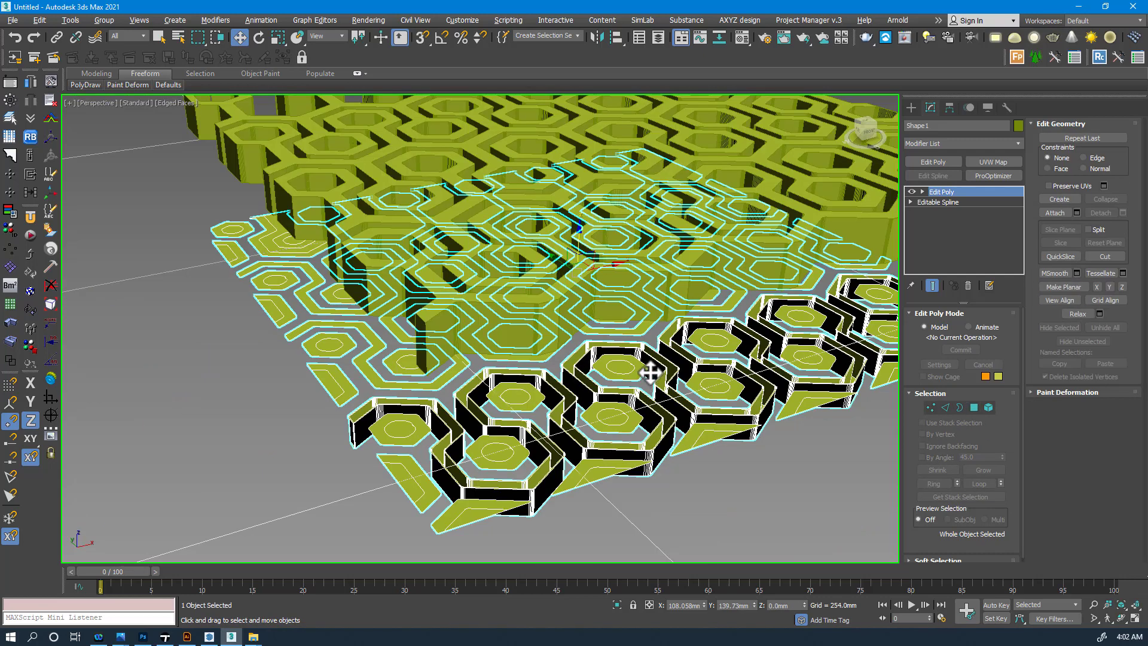
- Deselect the object and orbit to a lower angle to inspect the lattice above the flat pattern
{"action": "left_click", "coordinate": [261, 263]}
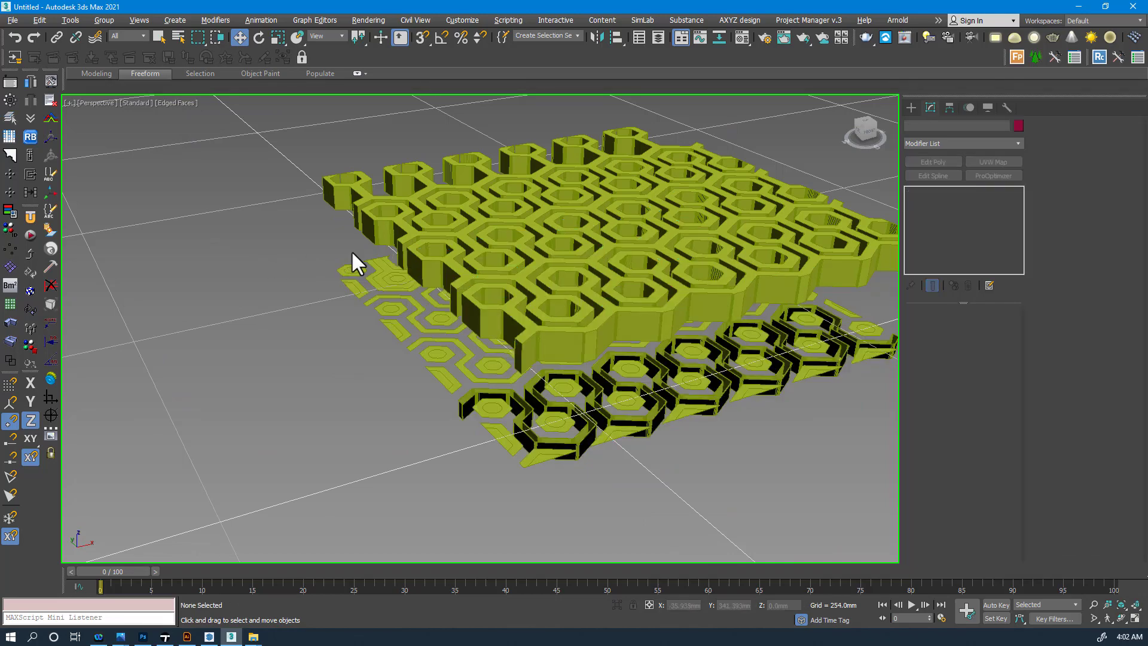
{"action": "middle_click_drag", "start_coordinate": [354, 256], "coordinate": [318, 281], "text": "alt"}
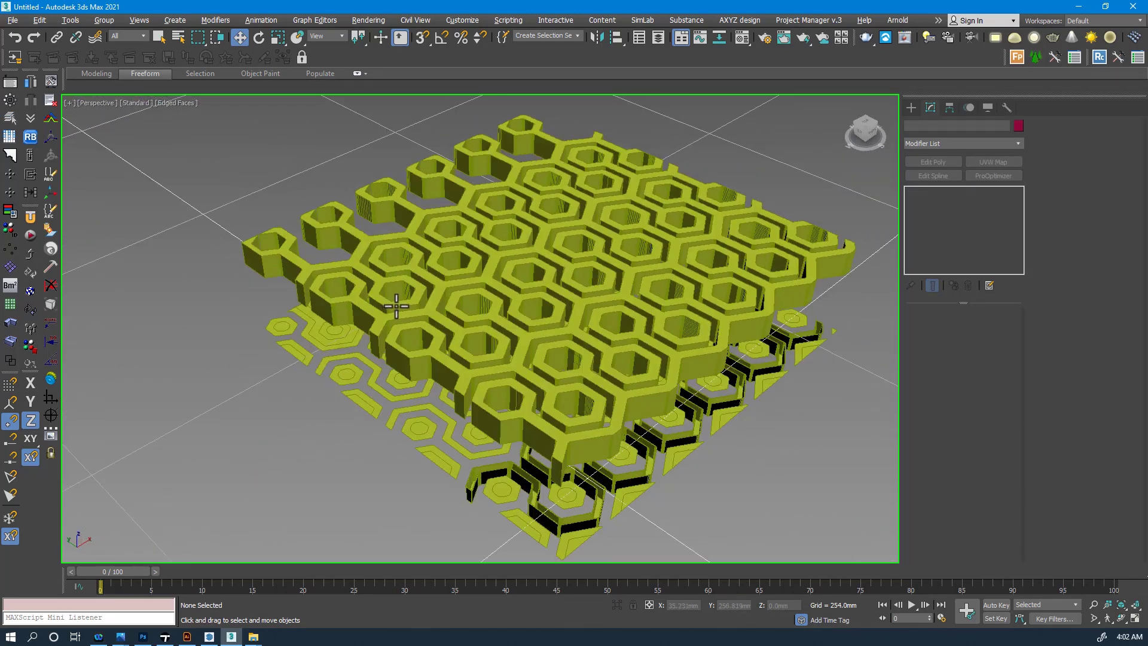
{"action": "scroll", "coordinate": [449, 302], "scroll_direction": "up", "scroll_amount": 5}
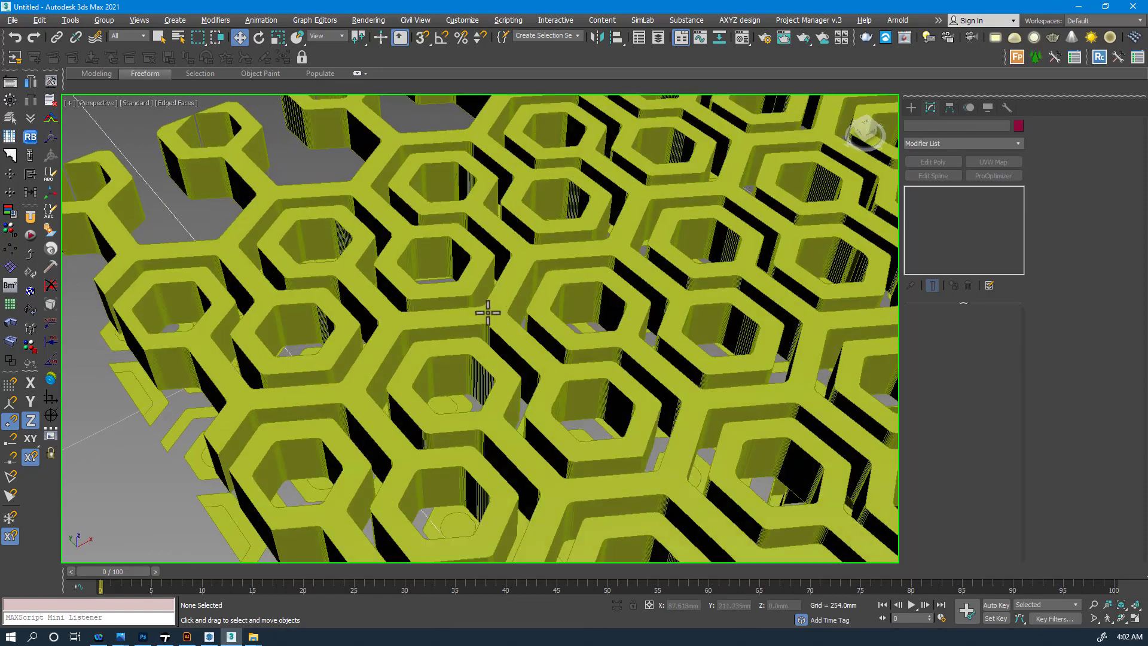
{"action": "middle_click_drag", "start_coordinate": [488, 312], "coordinate": [481, 290], "text": "alt"}
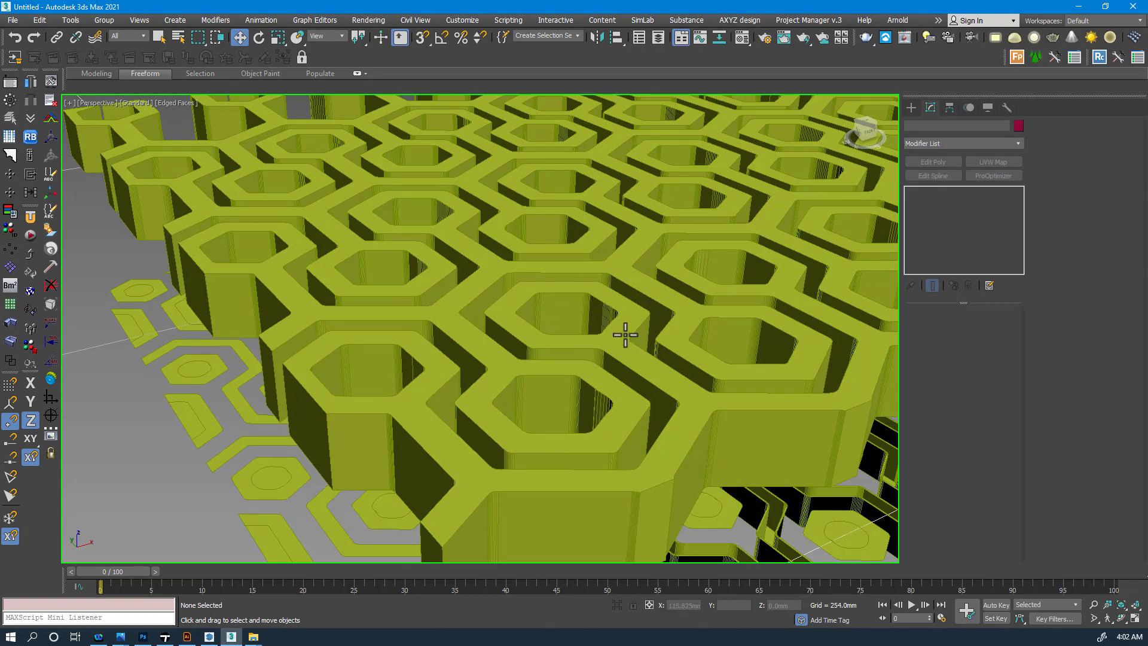
{"action": "scroll", "coordinate": [530, 274], "scroll_direction": "down", "scroll_amount": 3}
{"action": "middle_click_drag", "start_coordinate": [556, 311], "coordinate": [504, 262], "text": "alt"}
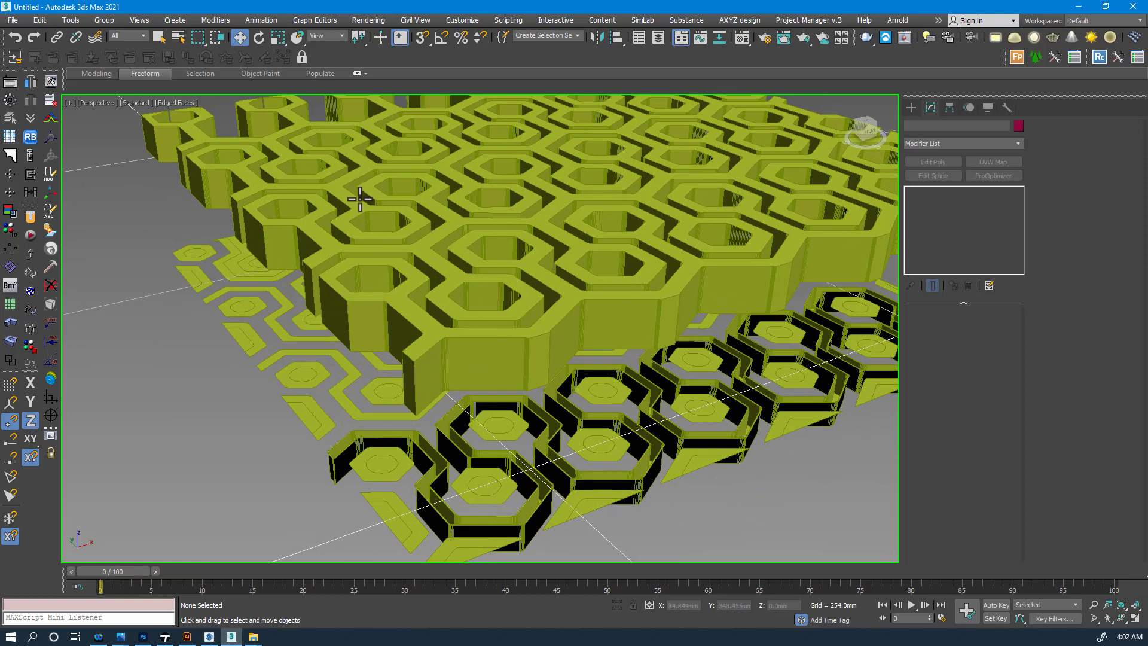
- Export the whole scene as AutoCAD DWG, overwriting Pattern 3d.dwg in the Pattern to 3D folder
{"action": "left_click", "coordinate": [8, 21]}
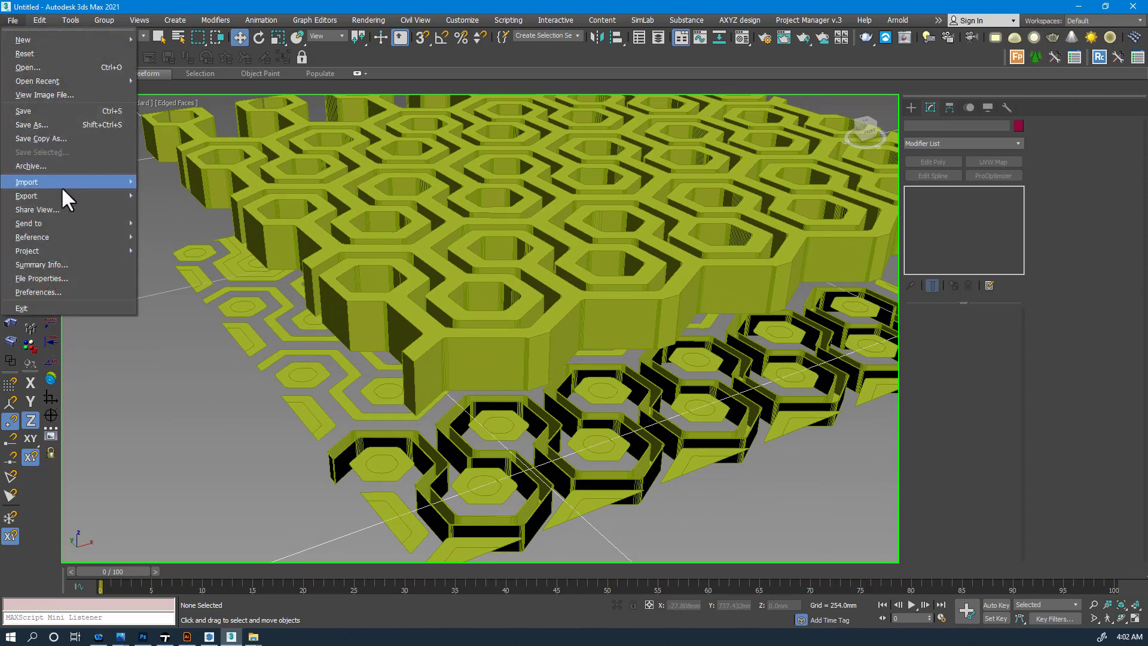
{"action": "mouse_move", "coordinate": [60, 192]}
{"action": "left_click", "coordinate": [168, 196]}
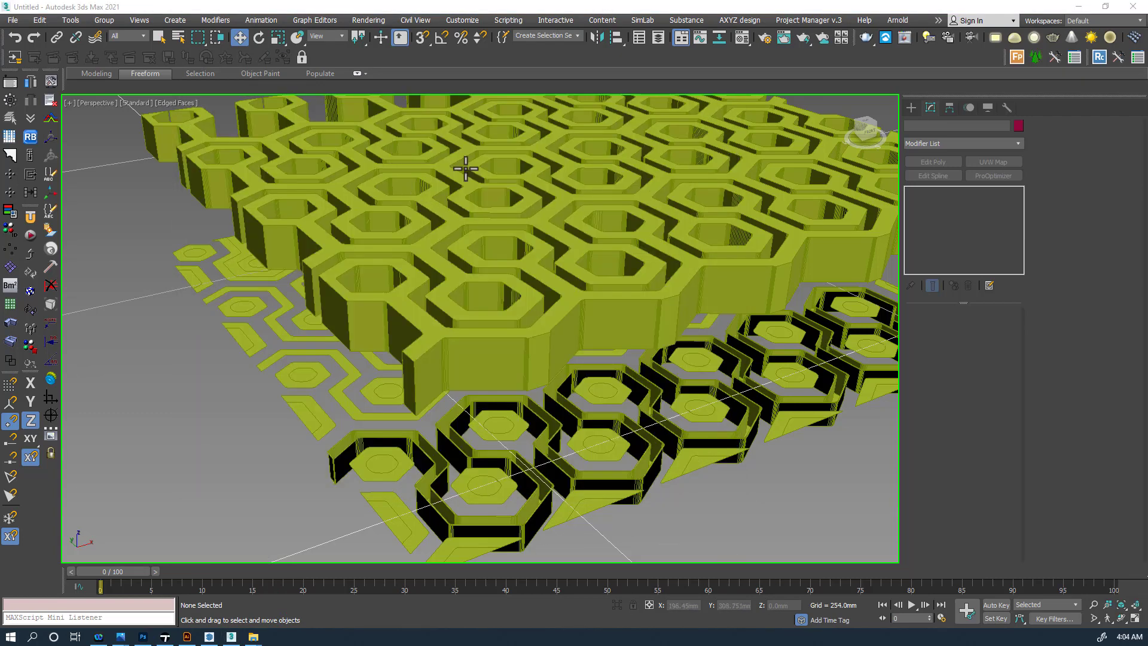
{"action": "left_click", "coordinate": [440, 9]}
{"action": "middle_click_drag", "start_coordinate": [307, 244], "coordinate": [302, 284]}
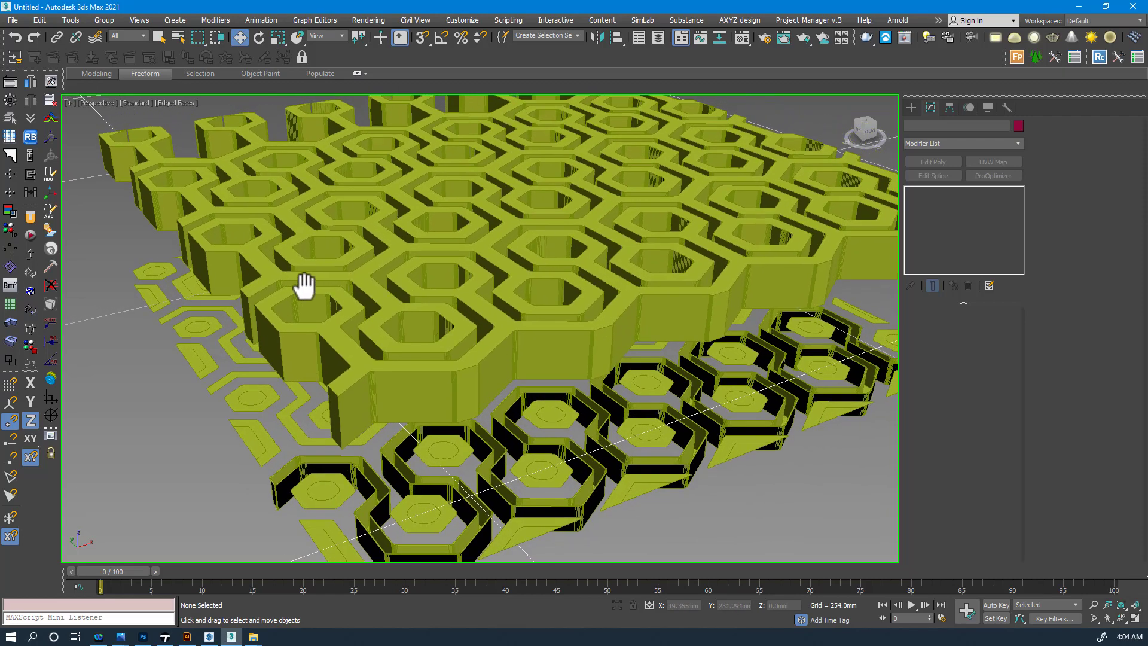
{"action": "left_click", "coordinate": [12, 20]}
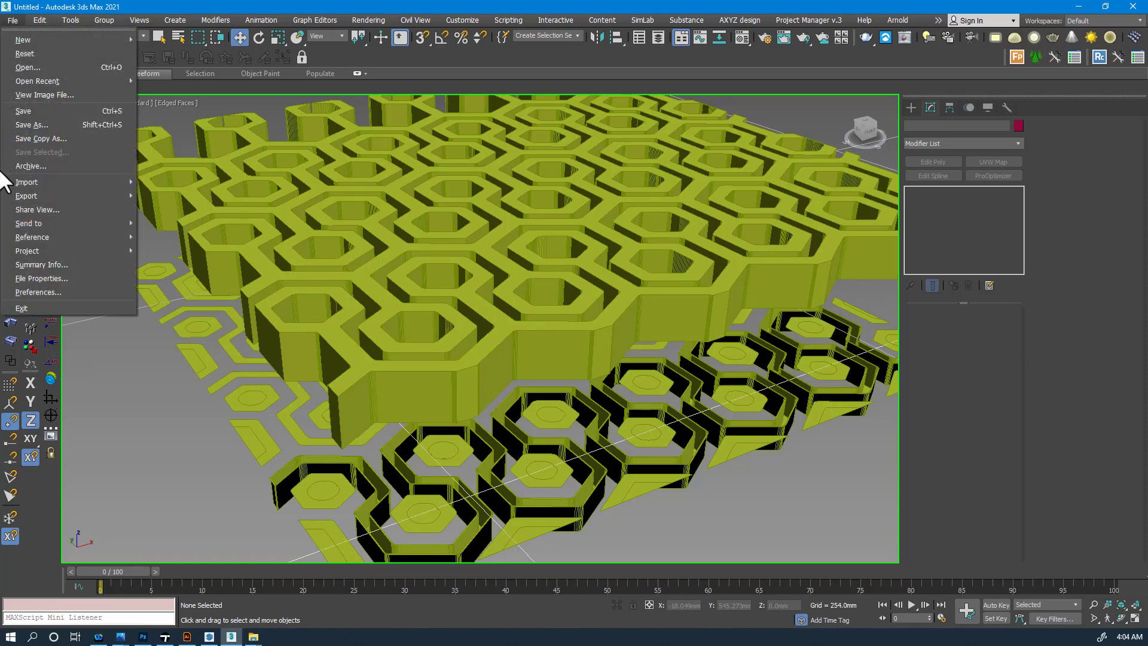
{"action": "mouse_move", "coordinate": [31, 196]}
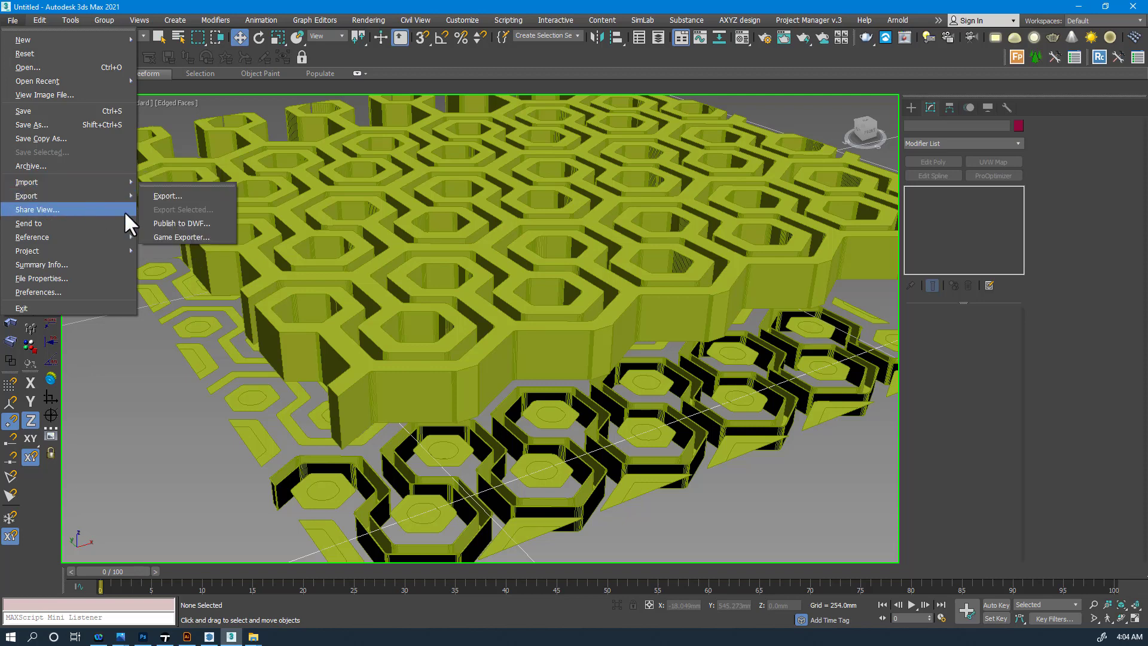
{"action": "left_click", "coordinate": [168, 192]}
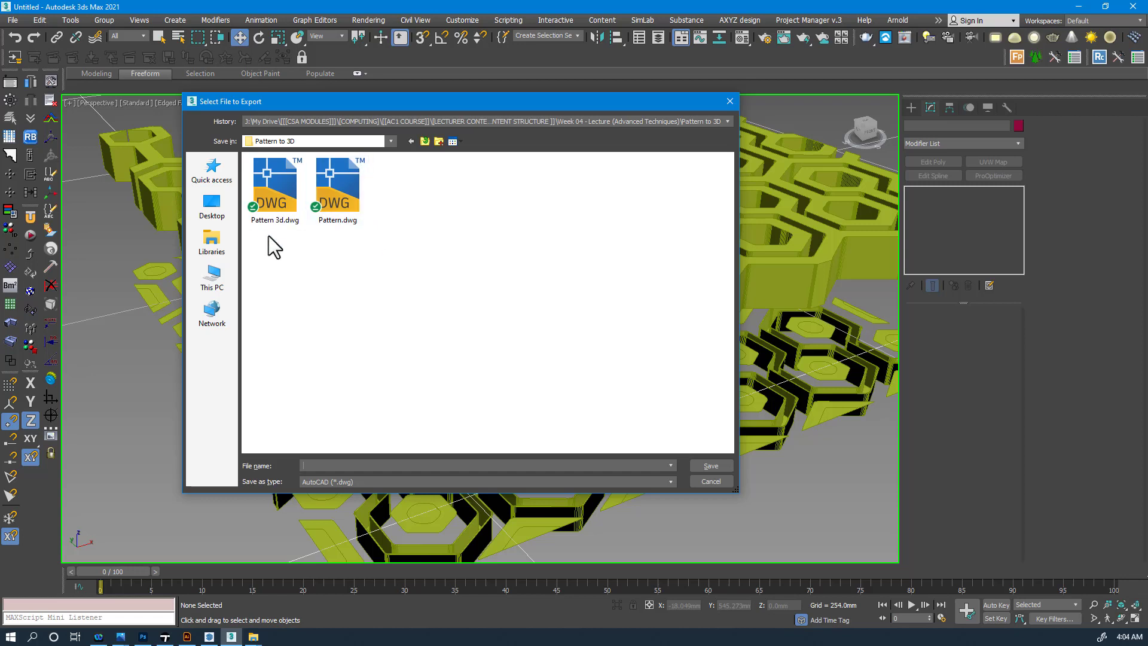
{"action": "left_click", "coordinate": [271, 208]}
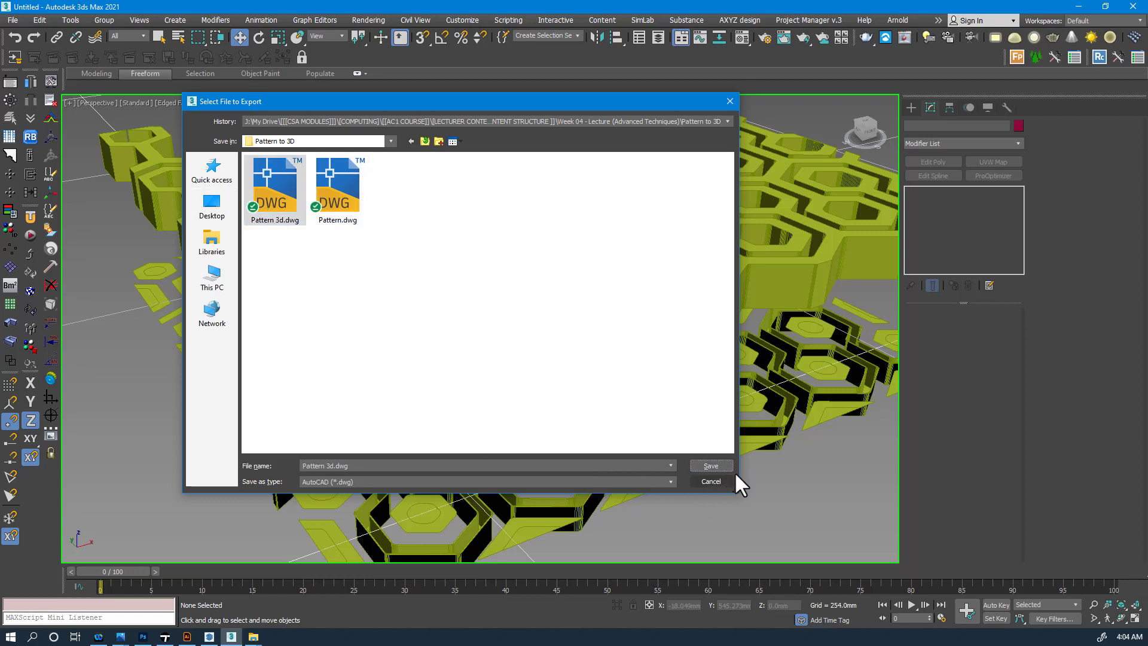
{"action": "key", "text": "Return"}
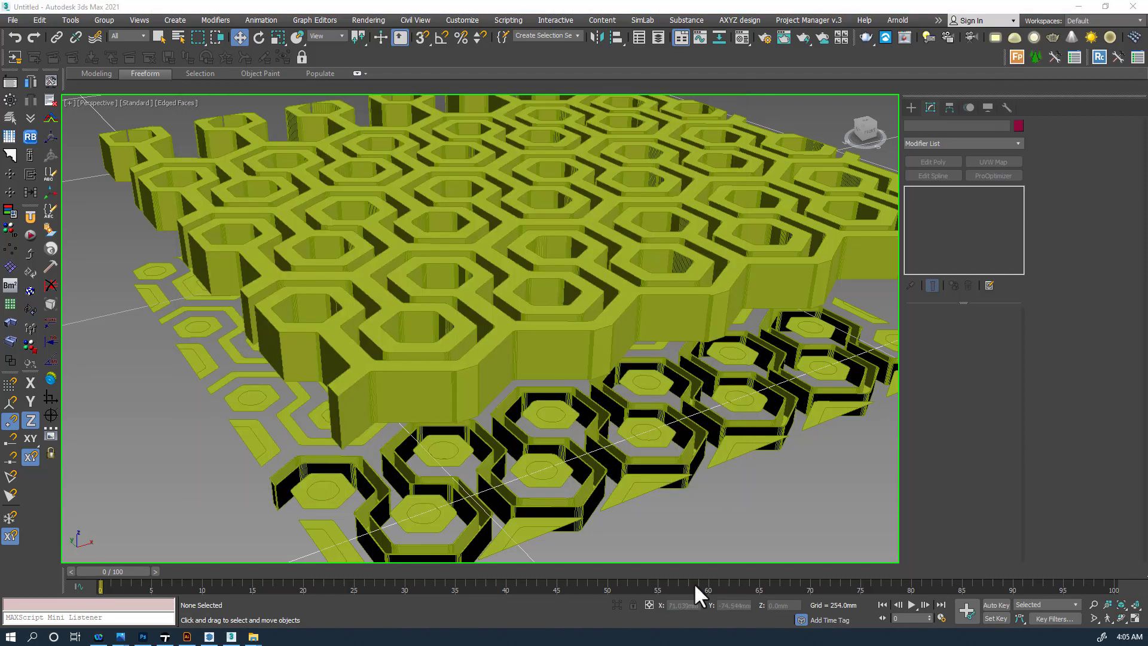
- In SketchUp, import Pattern 3d.dwg and dismiss the Import Results summary
{"action": "left_click", "coordinate": [209, 637]}
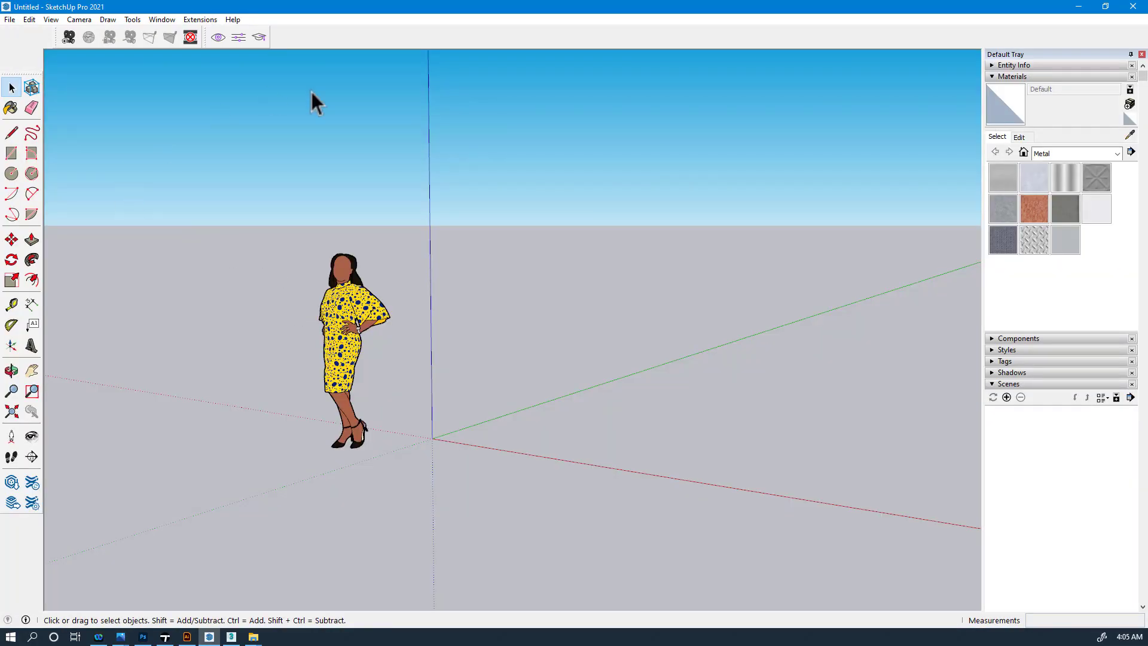
{"action": "middle_click_drag", "start_coordinate": [311, 93], "coordinate": [372, 267]}
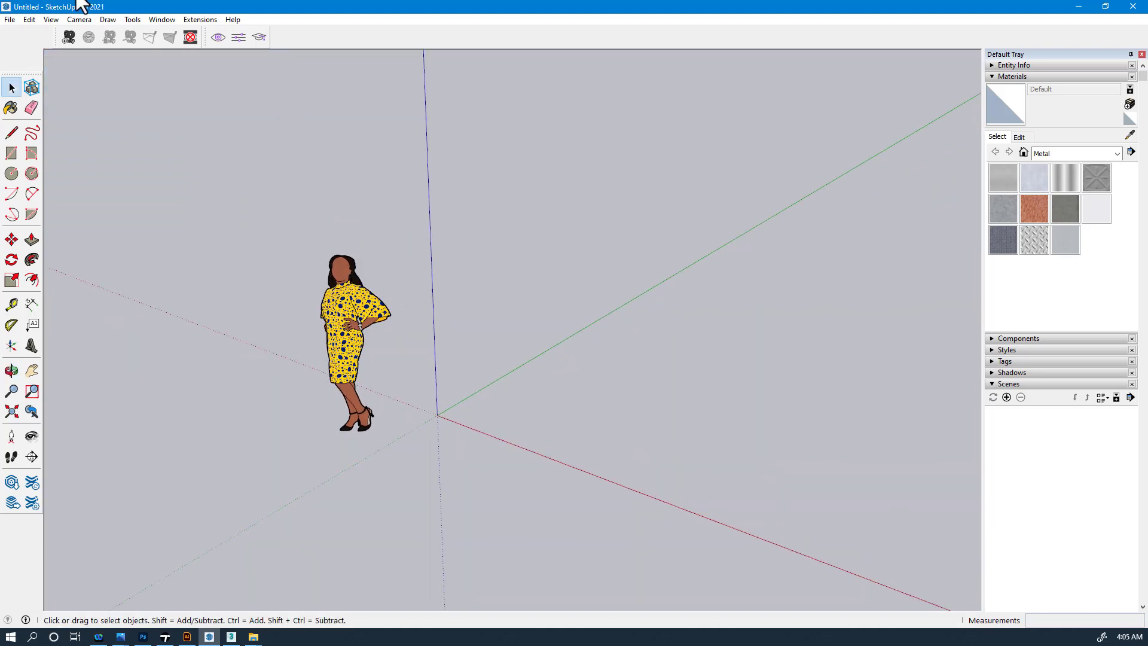
{"action": "left_click", "coordinate": [11, 19]}
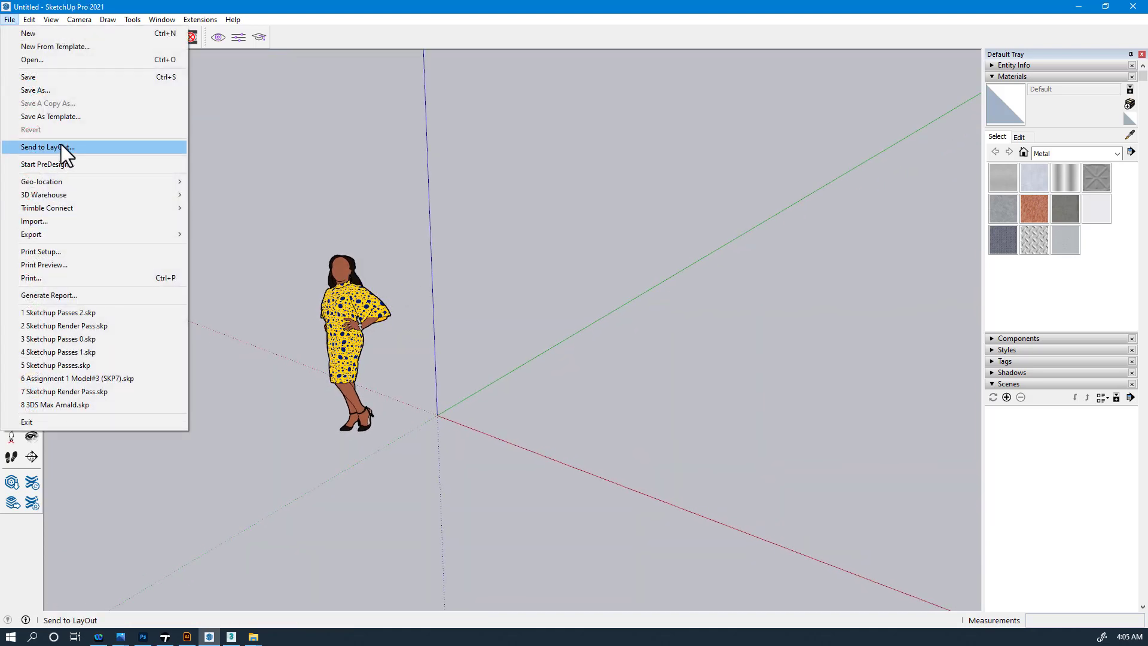
{"action": "left_click", "coordinate": [52, 222]}
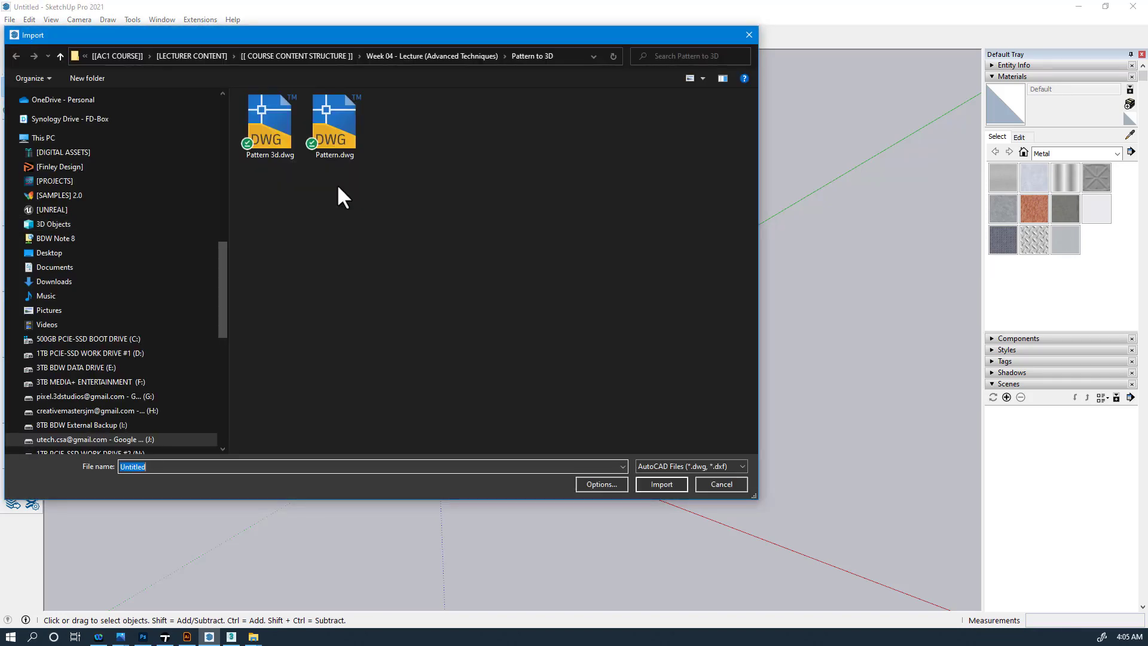
{"action": "double_click", "coordinate": [279, 128]}
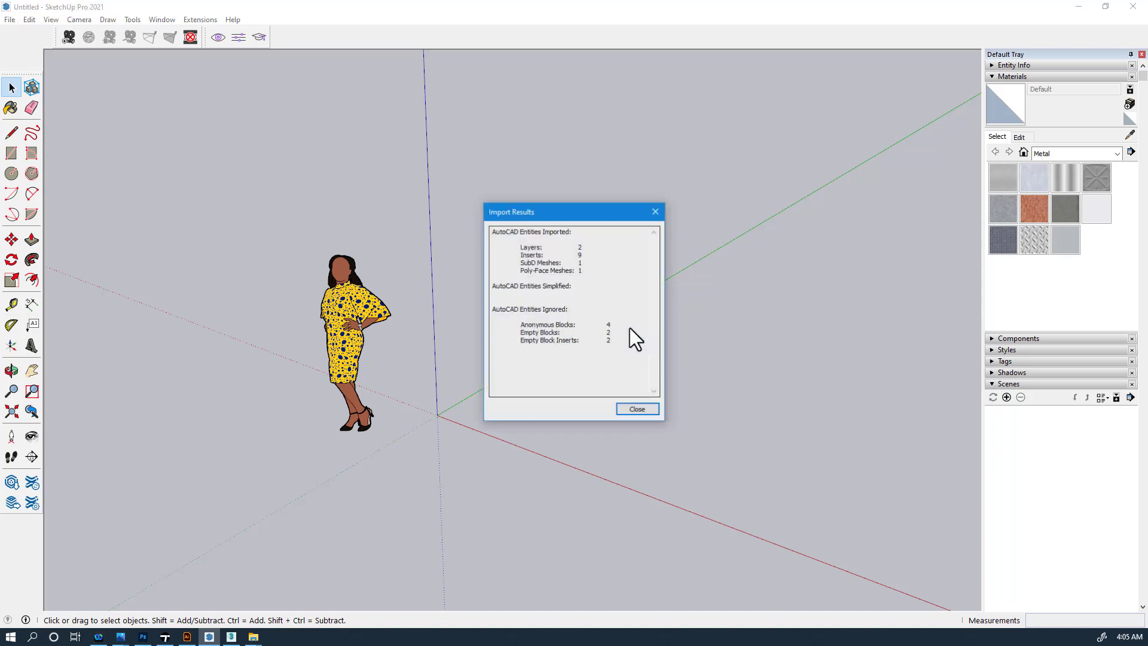
{"action": "left_click", "coordinate": [637, 409]}
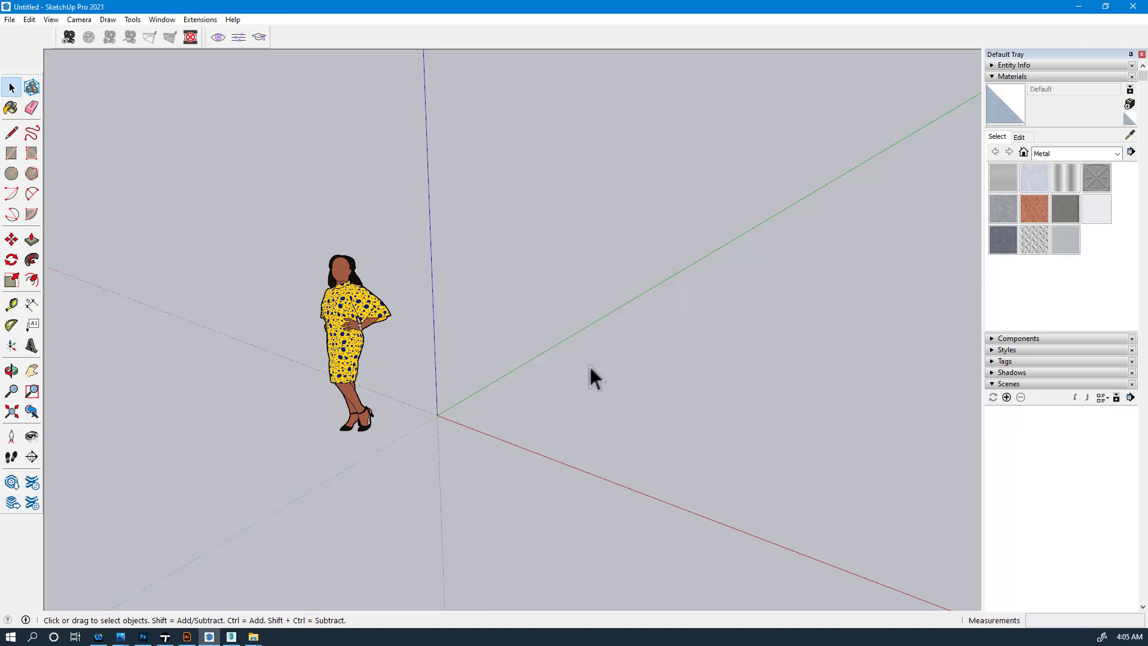
- Orbit and zoom around the imported lattice to inspect both hexagon layers, including underneath
{"action": "middle_click_drag", "start_coordinate": [687, 535], "coordinate": [725, 550]}
{"action": "scroll", "coordinate": [737, 573], "scroll_direction": "up", "scroll_amount": 3}
{"action": "scroll", "coordinate": [665, 540], "scroll_direction": "up", "scroll_amount": 6}
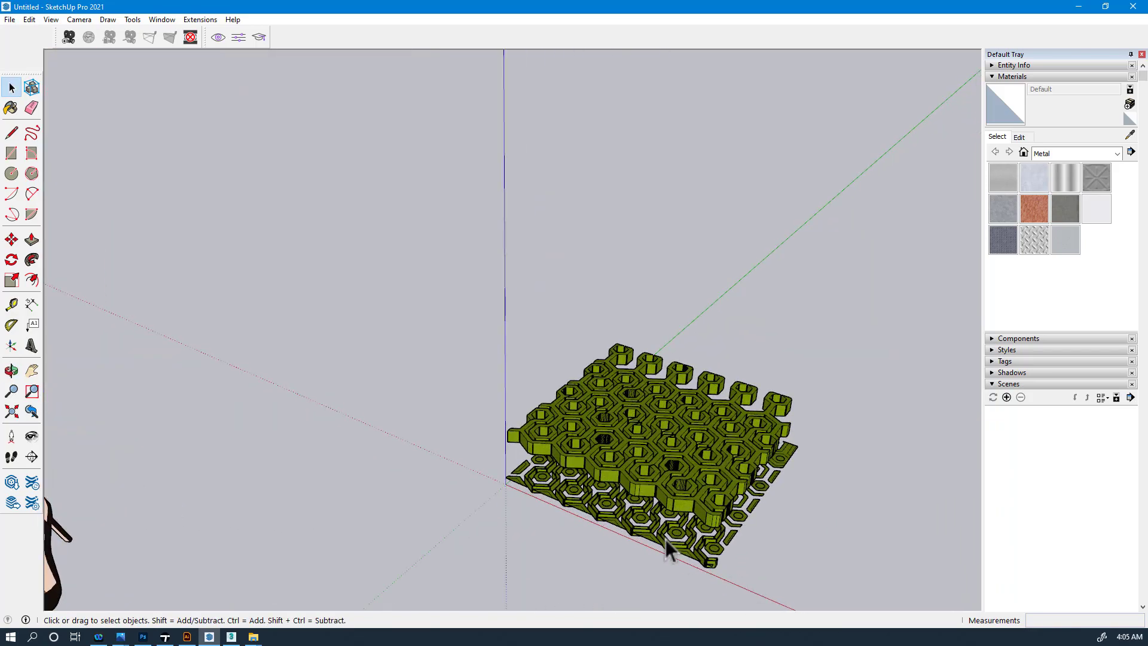
{"action": "middle_click_drag", "start_coordinate": [671, 525], "coordinate": [611, 571]}
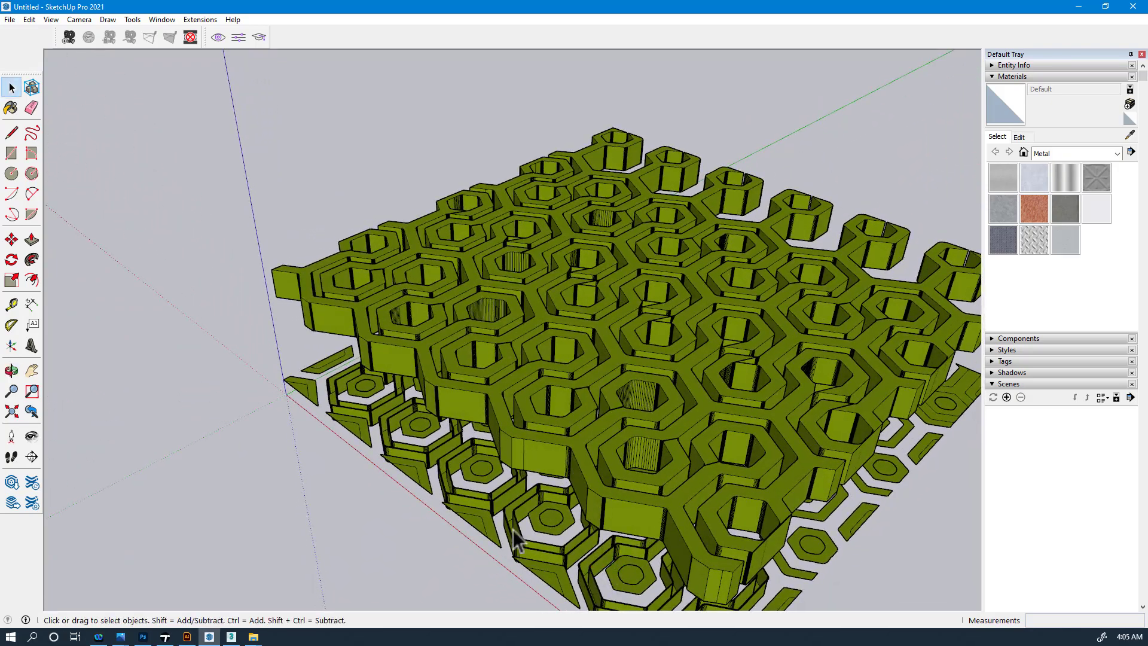
{"action": "middle_click_drag", "start_coordinate": [645, 501], "coordinate": [739, 396]}
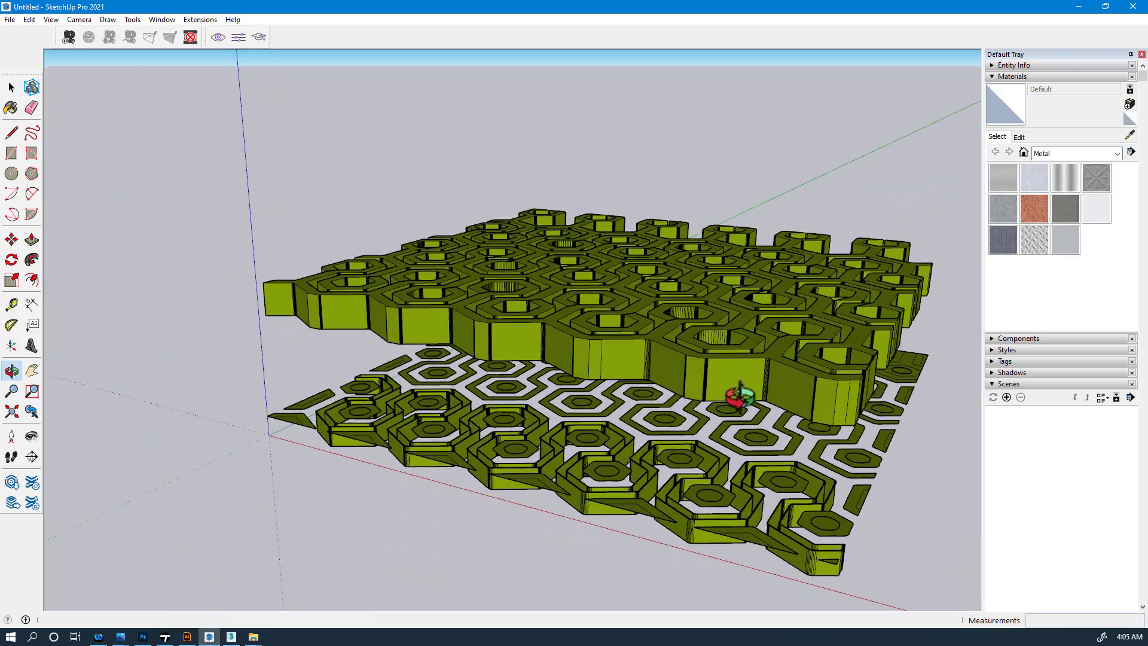
{"action": "scroll", "coordinate": [590, 348], "scroll_direction": "down", "scroll_amount": 3}
{"action": "middle_click_drag", "start_coordinate": [655, 381], "coordinate": [741, 411]}
{"action": "scroll", "coordinate": [801, 429], "scroll_direction": "up", "scroll_amount": 4}
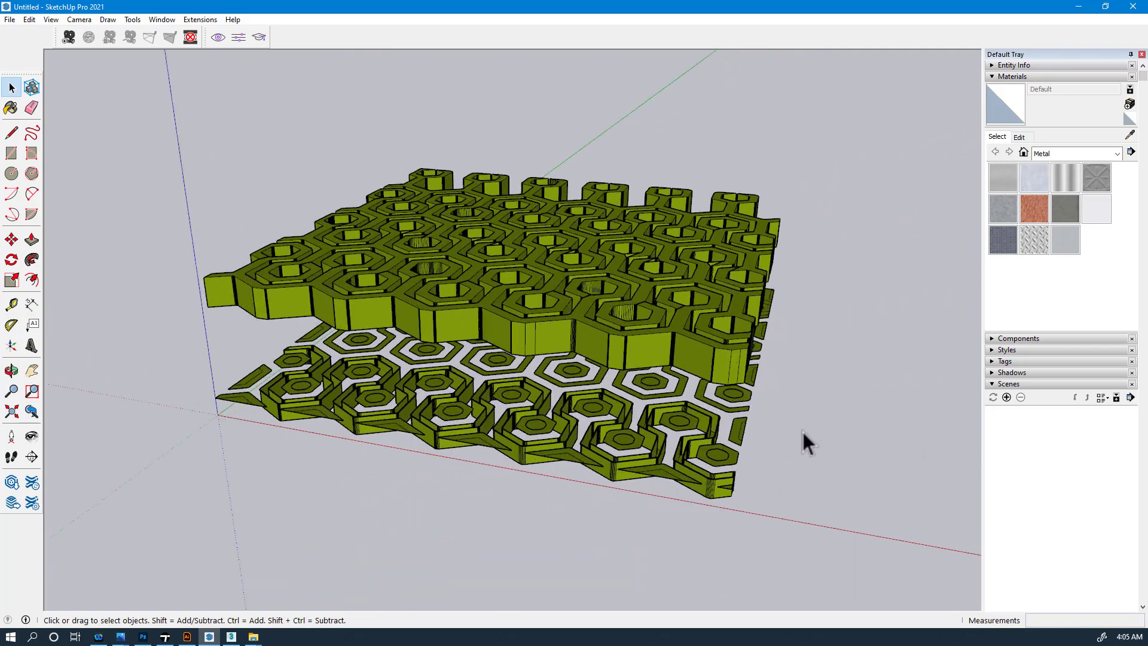
{"action": "middle_click_drag", "start_coordinate": [620, 405], "coordinate": [716, 253]}
{"action": "scroll", "coordinate": [705, 263], "scroll_direction": "up", "scroll_amount": 5}
{"action": "middle_click_drag", "start_coordinate": [607, 287], "coordinate": [586, 354]}
{"action": "scroll", "coordinate": [587, 354], "scroll_direction": "down", "scroll_amount": 5}
{"action": "middle_click_drag", "start_coordinate": [673, 349], "coordinate": [549, 340]}
{"action": "scroll", "coordinate": [665, 328], "scroll_direction": "up", "scroll_amount": 5}
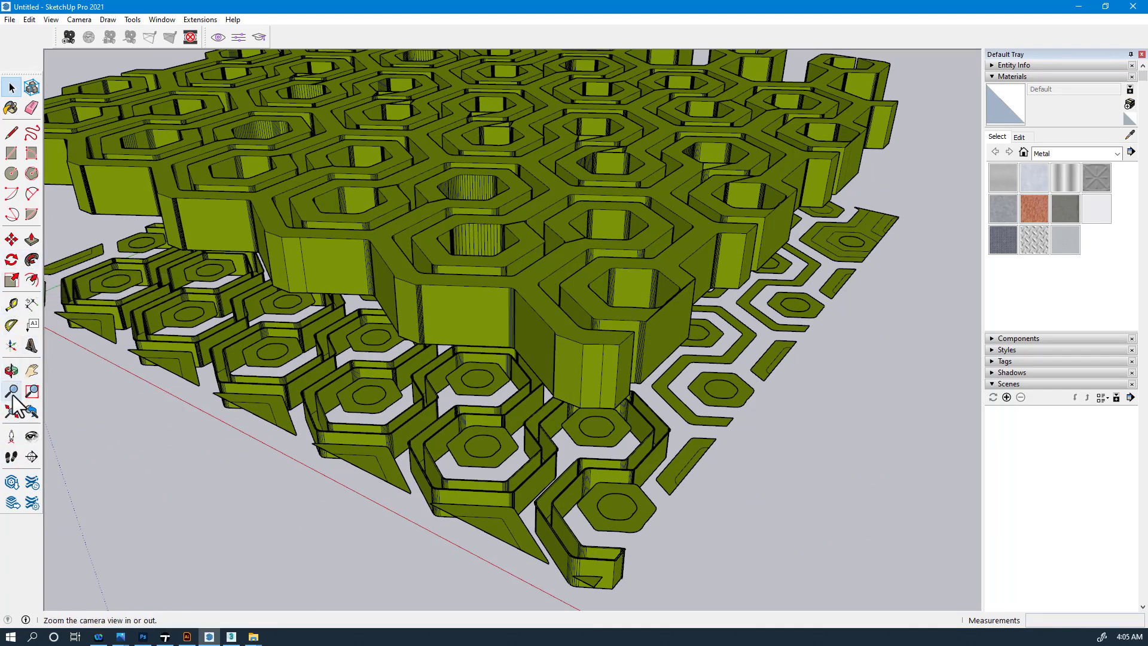
- Place a section plane named Section 1 on a lattice face and select it
{"action": "left_click", "coordinate": [32, 456]}
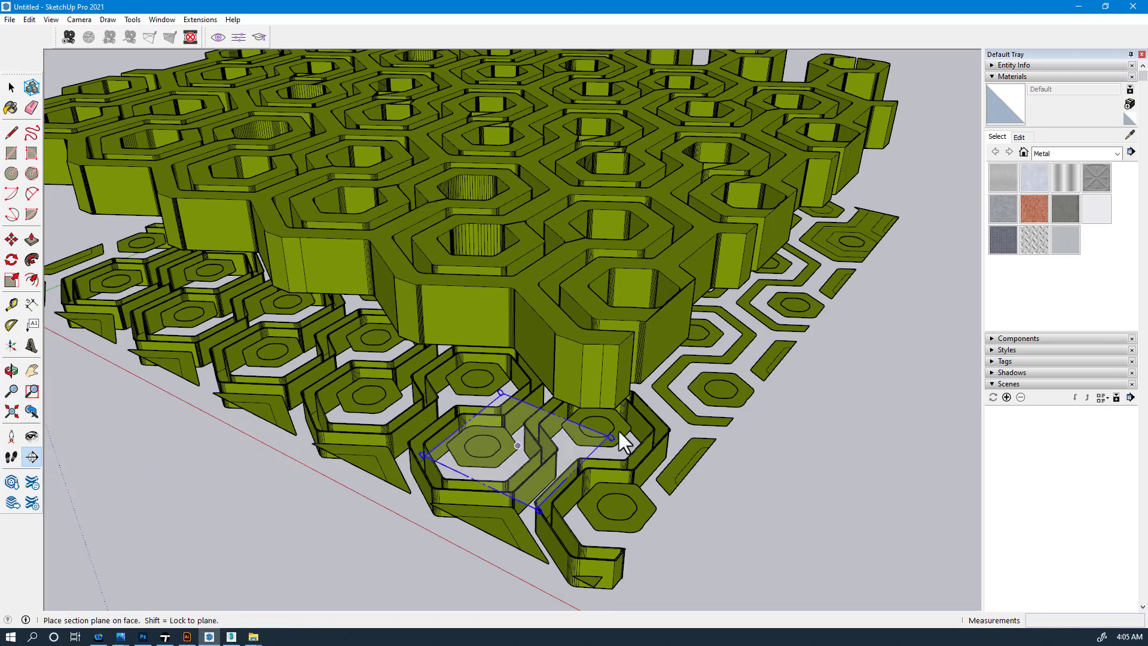
{"action": "left_click", "coordinate": [681, 321]}
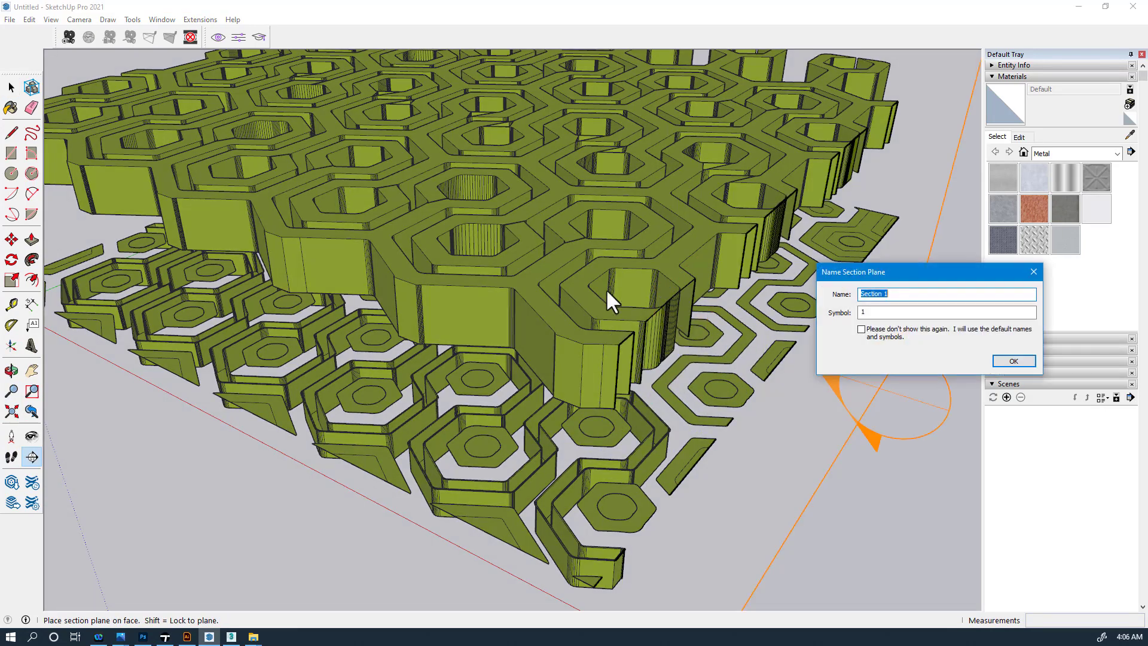
{"action": "left_click", "coordinate": [1013, 362]}
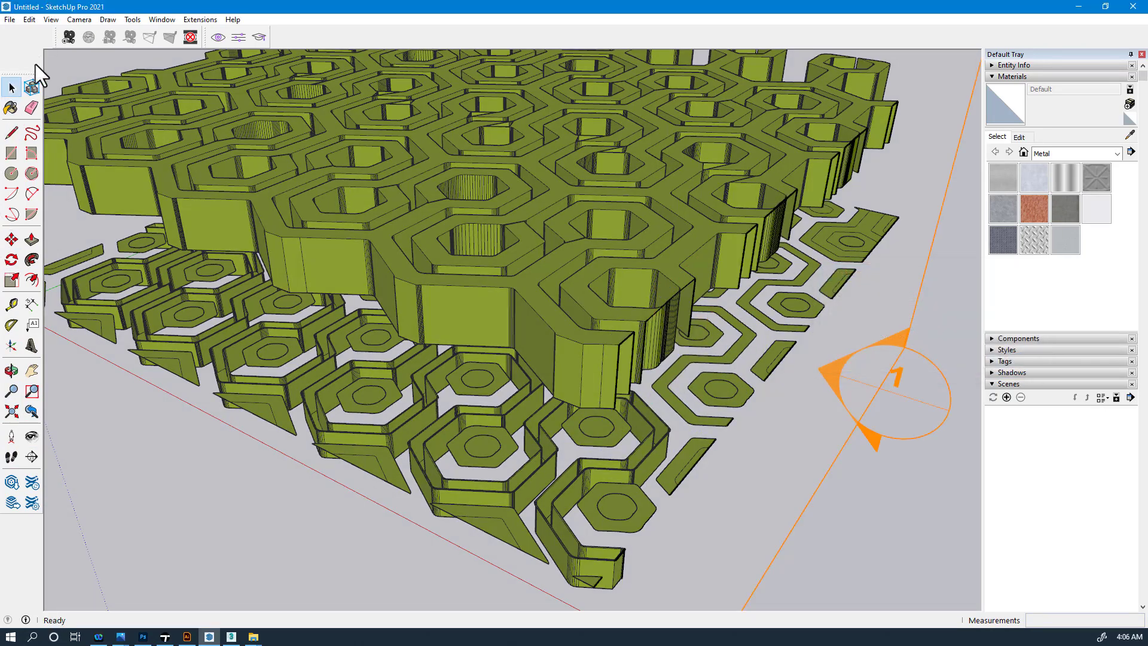
{"action": "scroll", "coordinate": [848, 391], "scroll_direction": "down", "scroll_amount": 3}
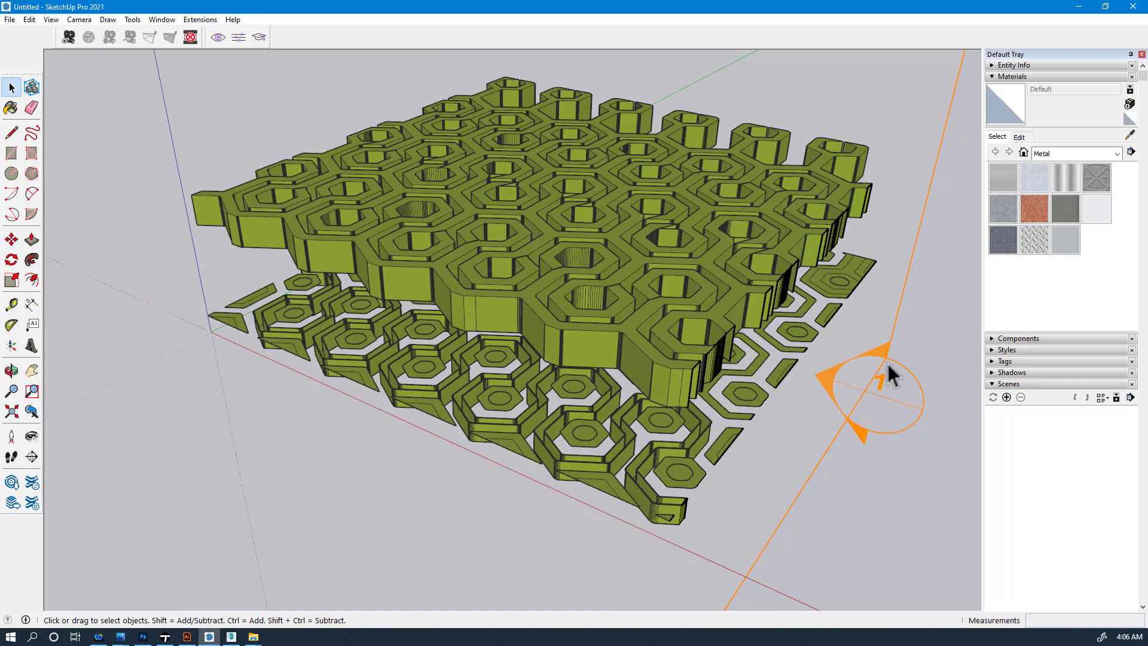
{"action": "left_click", "coordinate": [859, 361]}
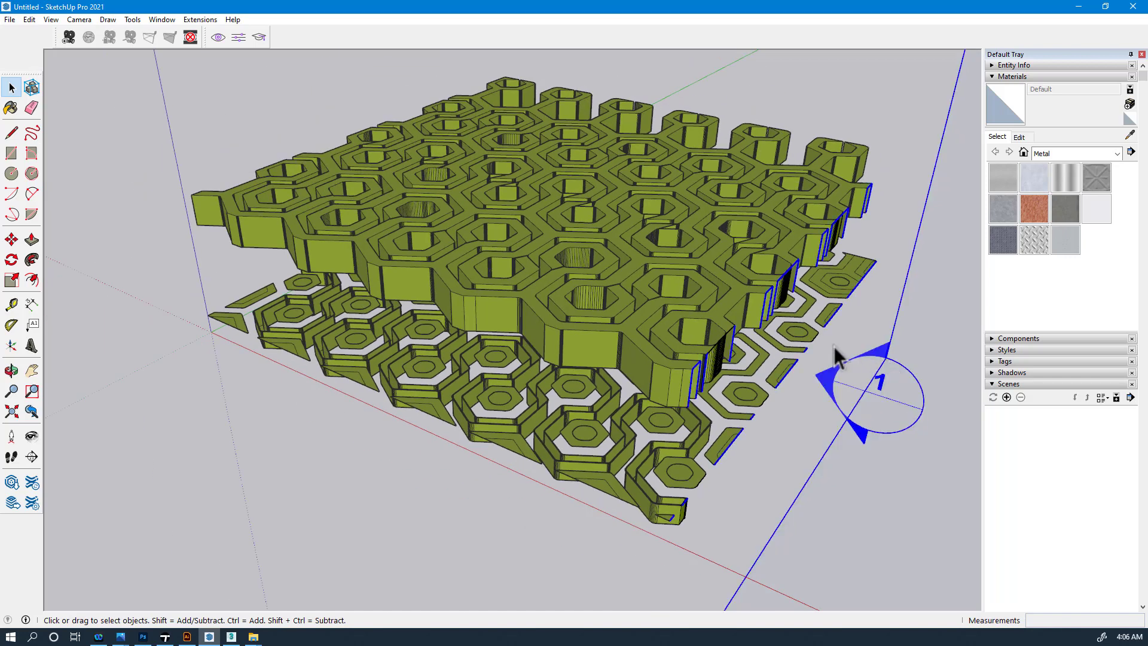
{"action": "scroll", "coordinate": [822, 358], "scroll_direction": "down", "scroll_amount": 3}
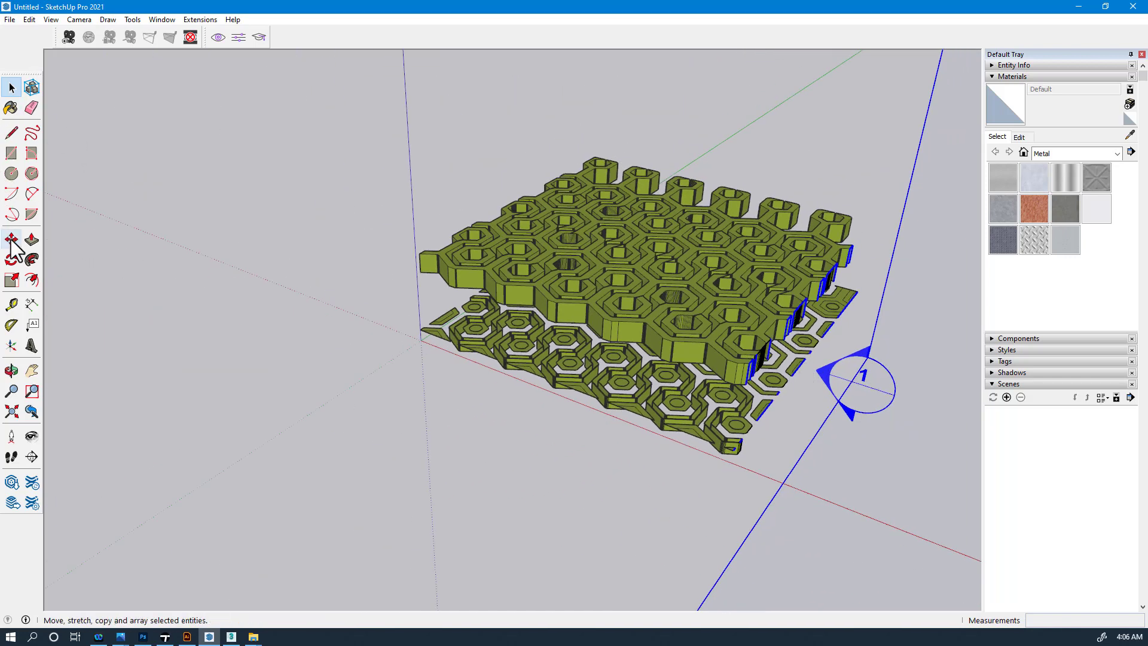
- Shift the section plane closer to the hexagon model
{"action": "left_click", "coordinate": [862, 362]}
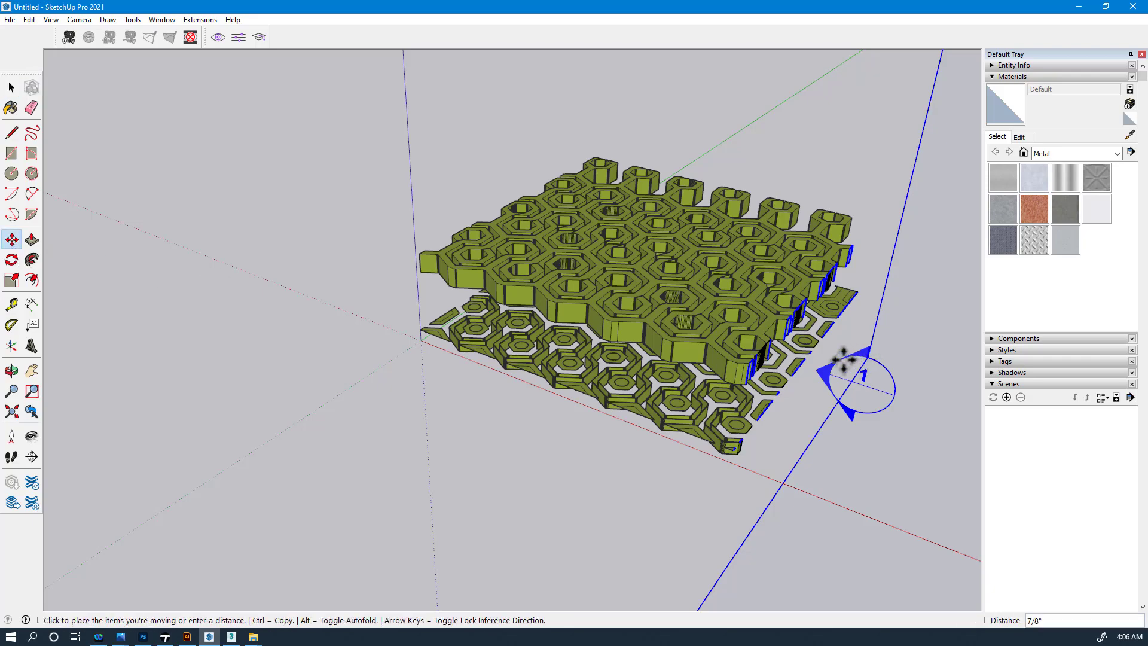
{"action": "left_click", "coordinate": [823, 350]}
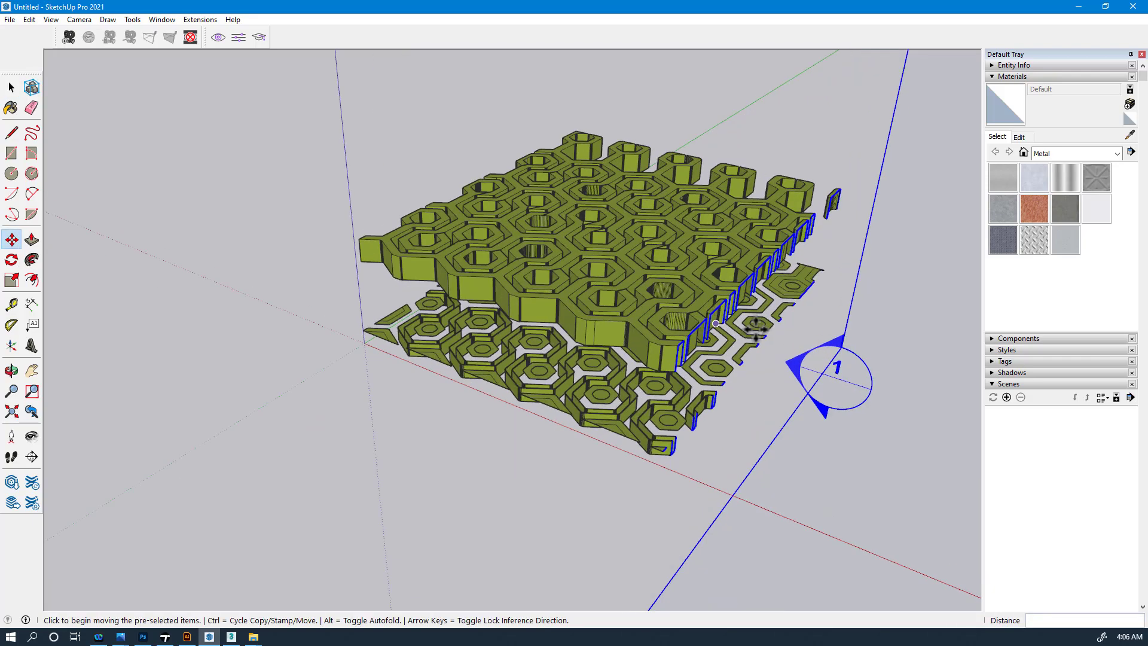
{"action": "scroll", "coordinate": [822, 353], "scroll_direction": "up", "scroll_amount": 3}
{"action": "middle_click_drag", "start_coordinate": [706, 340], "coordinate": [776, 328]}
{"action": "key", "text": "m"}
{"action": "scroll", "coordinate": [680, 341], "scroll_direction": "down", "scroll_amount": 2}
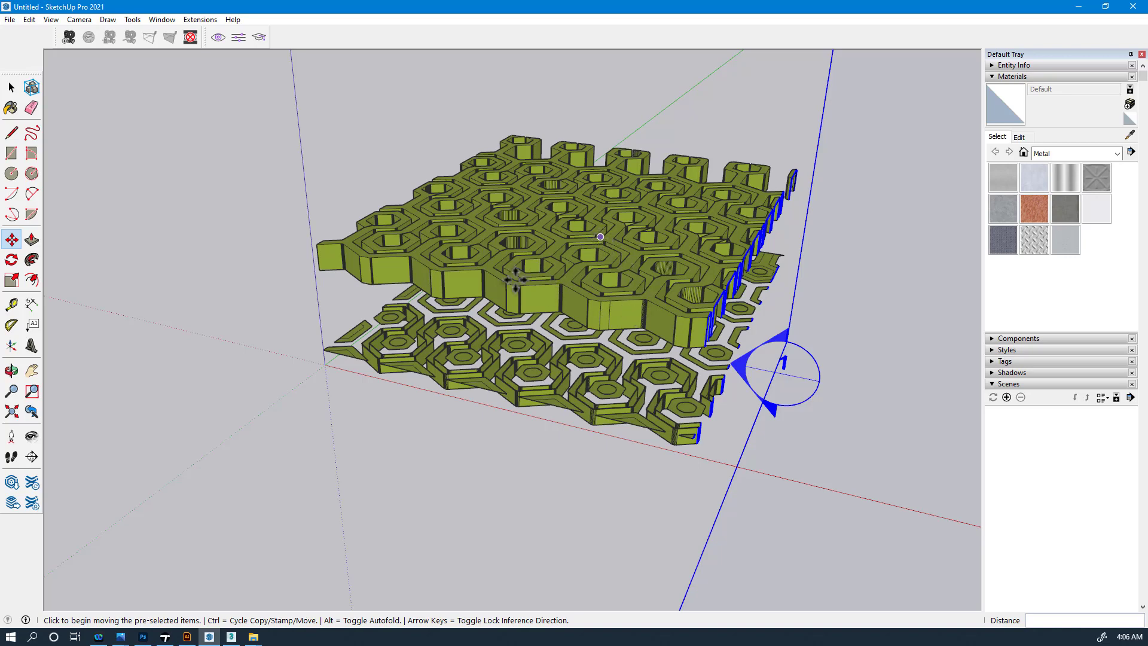
- Orbit to a steeper overhead view and send the model to Twinmotion via Direct Link
{"action": "middle_click_drag", "start_coordinate": [516, 279], "coordinate": [734, 342]}
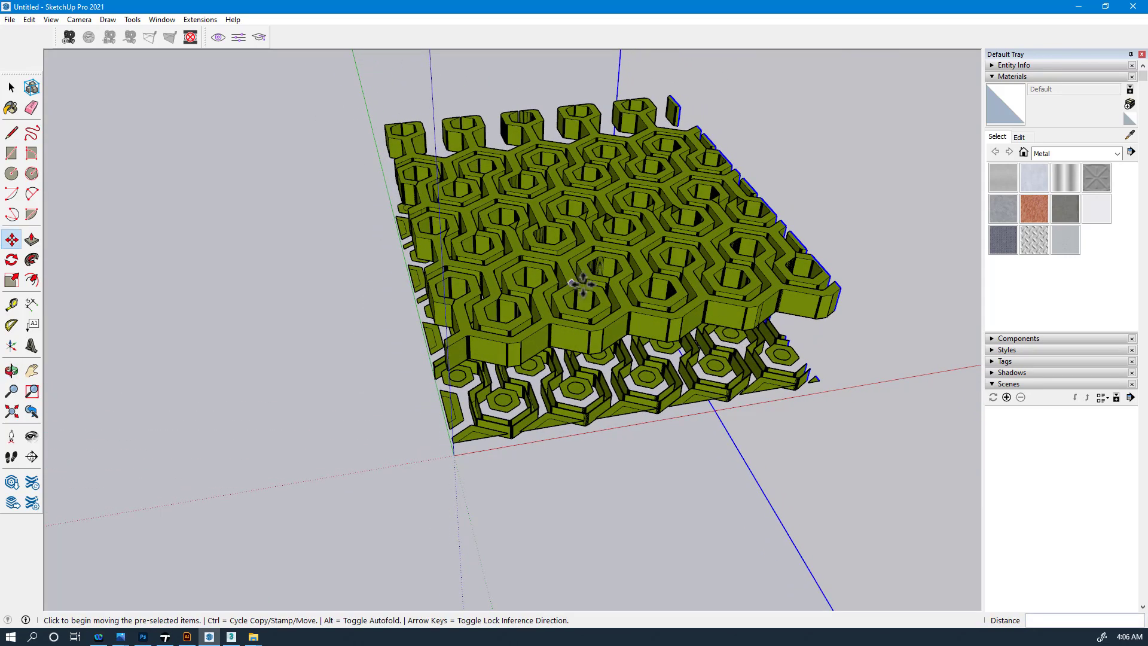
{"action": "middle_click_drag", "start_coordinate": [582, 286], "coordinate": [713, 353]}
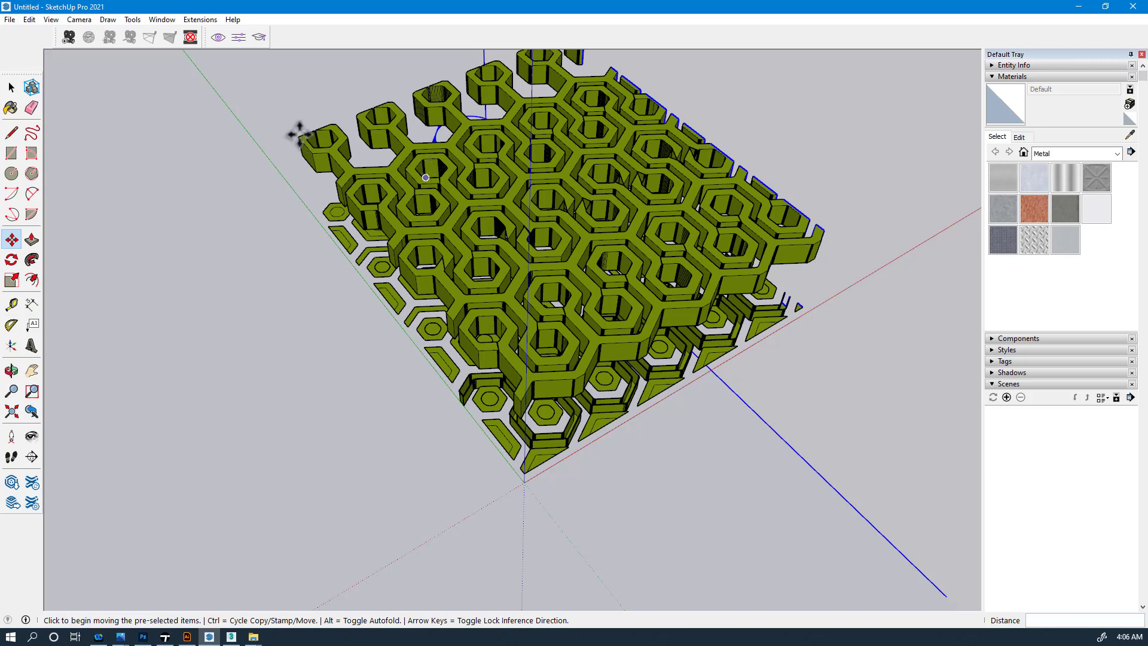
{"action": "left_click", "coordinate": [218, 38]}
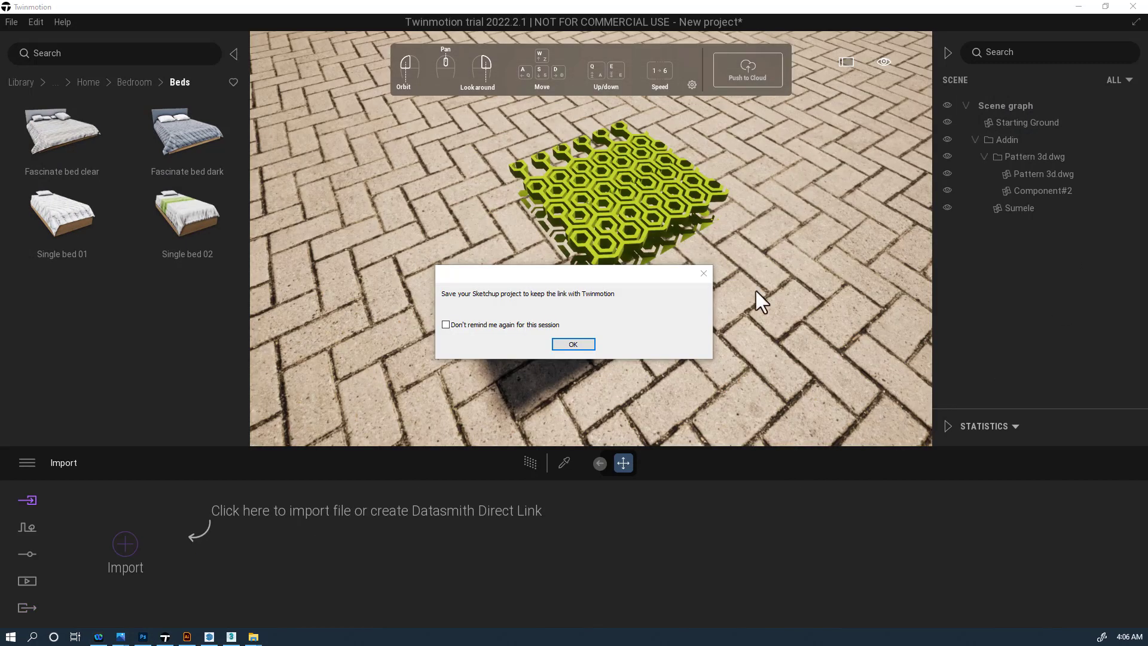
- Dismiss the save reminder and orbit the Twinmotion view over the green lattice and paving
{"action": "left_click", "coordinate": [572, 345]}
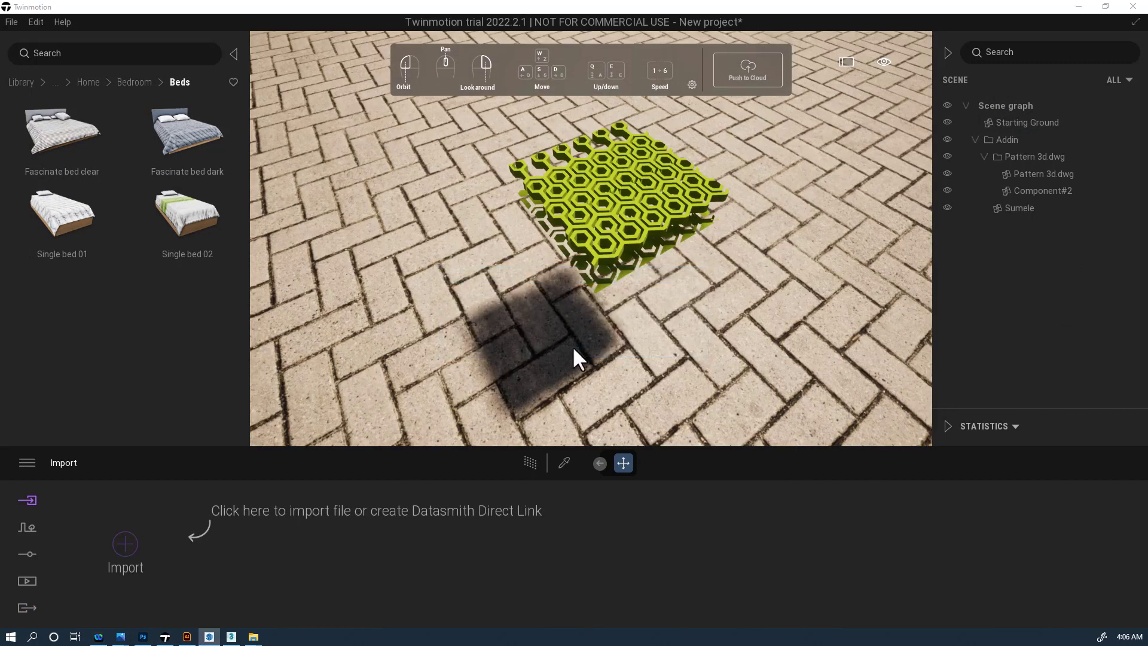
{"action": "middle_click_drag", "start_coordinate": [572, 345], "coordinate": [646, 263]}
{"action": "scroll", "coordinate": [592, 250], "scroll_direction": "up", "scroll_amount": 2}
{"action": "scroll", "coordinate": [592, 250], "scroll_direction": "down", "scroll_amount": 4}
{"action": "left_click_drag", "start_coordinate": [592, 250], "coordinate": [591, 173]}
{"action": "middle_click_drag", "start_coordinate": [591, 250], "coordinate": [590, 322]}
{"action": "mouse_move", "coordinate": [591, 250]}
{"action": "left_mouse_down"}
{"action": "mouse_move", "coordinate": [589, 334]}
{"action": "mouse_move", "coordinate": [538, 227]}
{"action": "mouse_move", "coordinate": [574, 257]}
{"action": "mouse_move", "coordinate": [568, 299]}
{"action": "mouse_move", "coordinate": [601, 222]}
{"action": "mouse_move", "coordinate": [610, 311]}
{"action": "mouse_move", "coordinate": [601, 261]}
{"action": "left_mouse_up"}
{"action": "scroll", "coordinate": [590, 250], "scroll_direction": "up", "scroll_amount": 4}
{"action": "scroll", "coordinate": [591, 250], "scroll_direction": "down", "scroll_amount": 4}
{"action": "scroll", "coordinate": [591, 250], "scroll_direction": "up", "scroll_amount": 3}
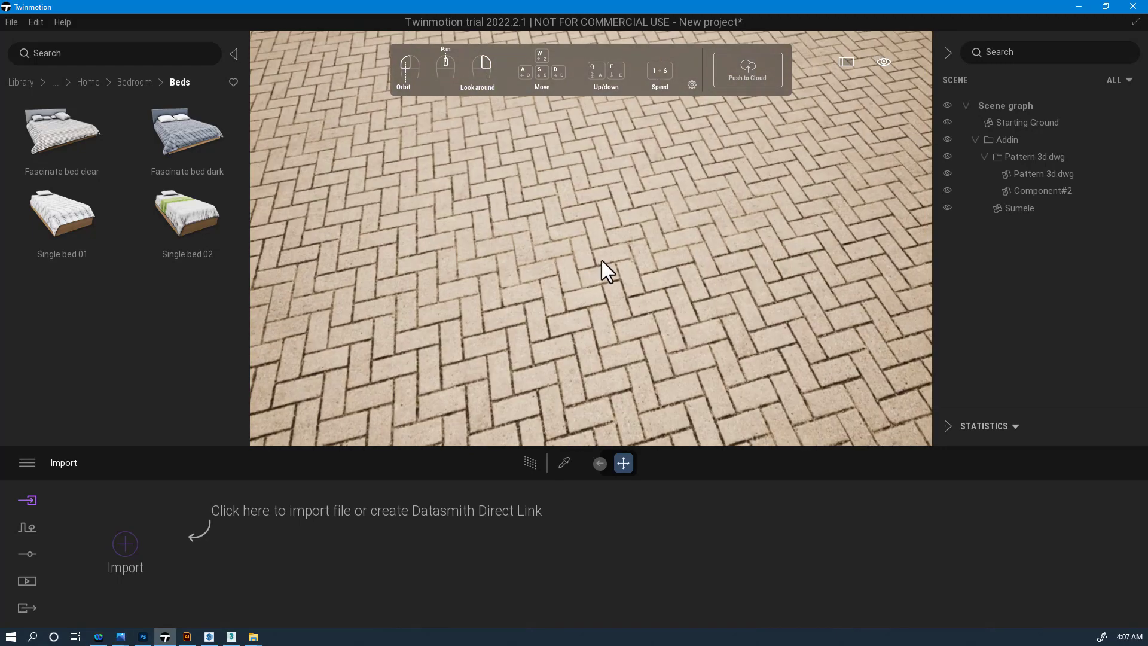
{"action": "scroll", "coordinate": [643, 217], "scroll_direction": "down", "scroll_amount": 6}
{"action": "left_click_drag", "start_coordinate": [643, 217], "coordinate": [650, 216]}
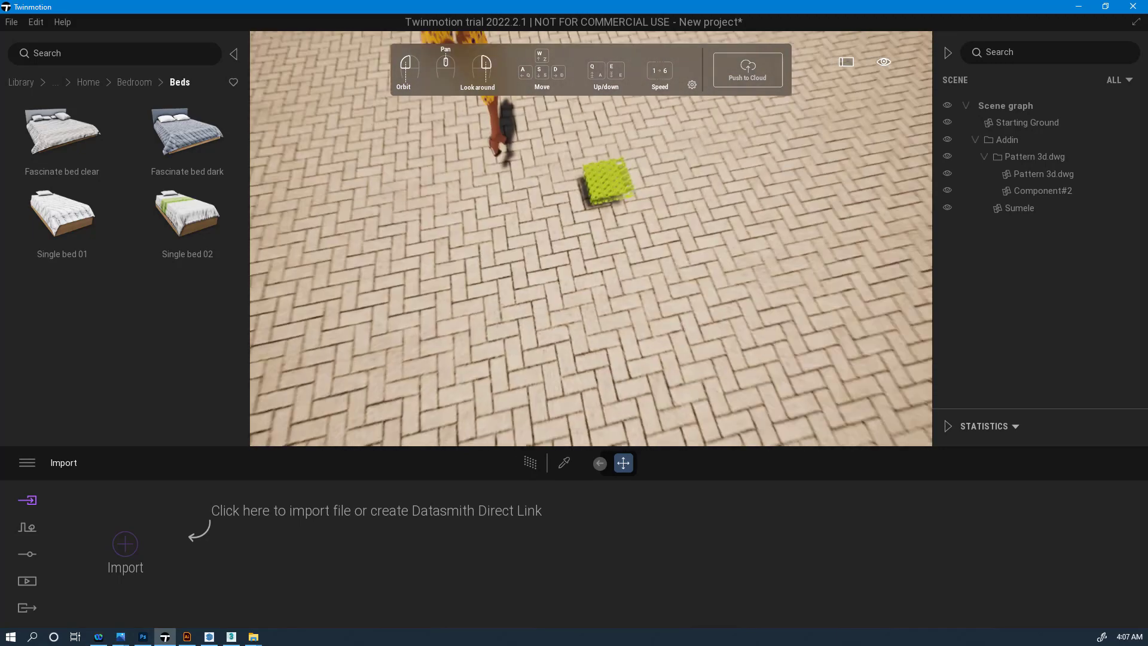
{"action": "scroll", "coordinate": [658, 213], "scroll_direction": "up", "scroll_amount": 4}
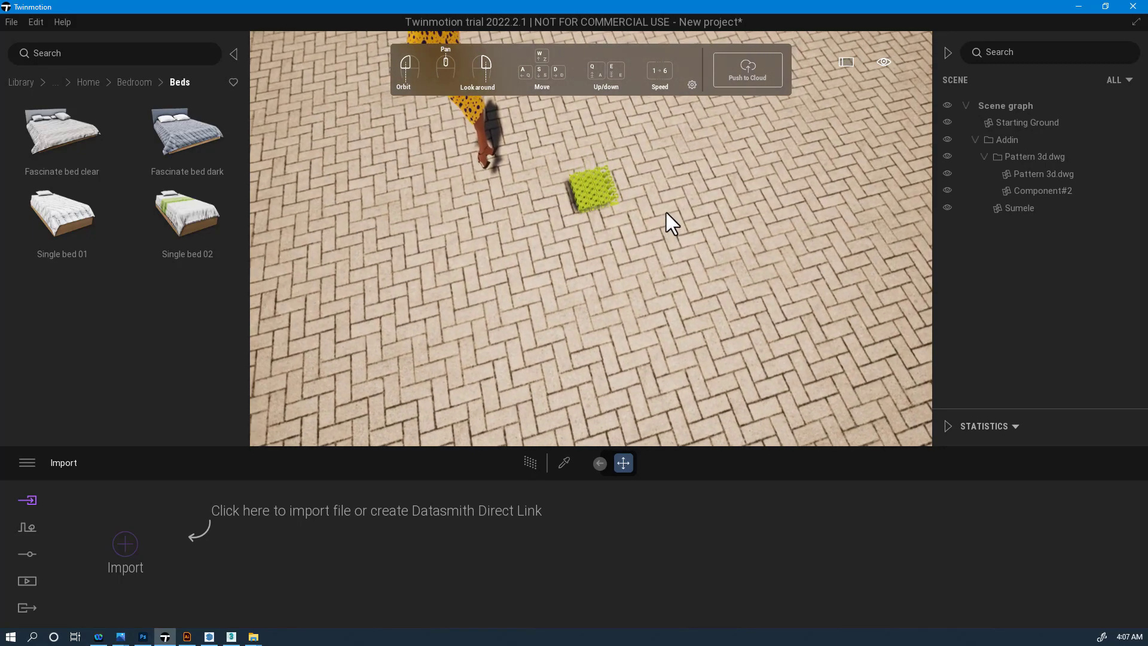
{"action": "mouse_move", "coordinate": [666, 213]}
{"action": "middle_mouse_down"}
{"action": "mouse_move", "coordinate": [658, 200]}
{"action": "mouse_move", "coordinate": [670, 201]}
{"action": "middle_mouse_up"}
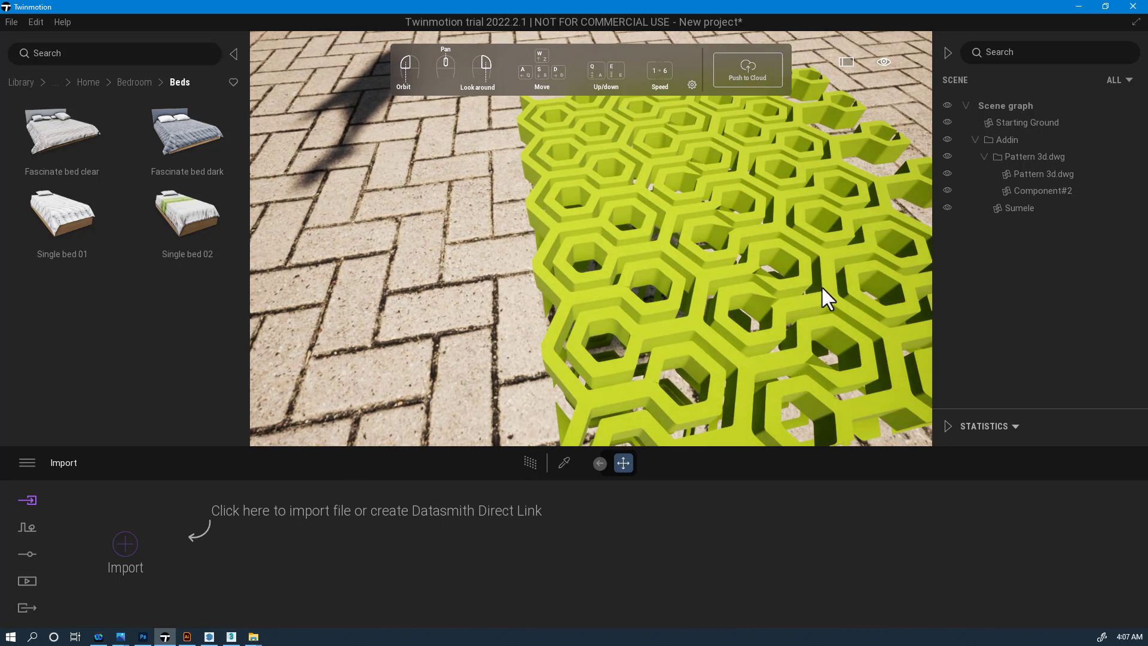
{"action": "right_click_drag", "start_coordinate": [860, 252], "coordinate": [838, 261]}
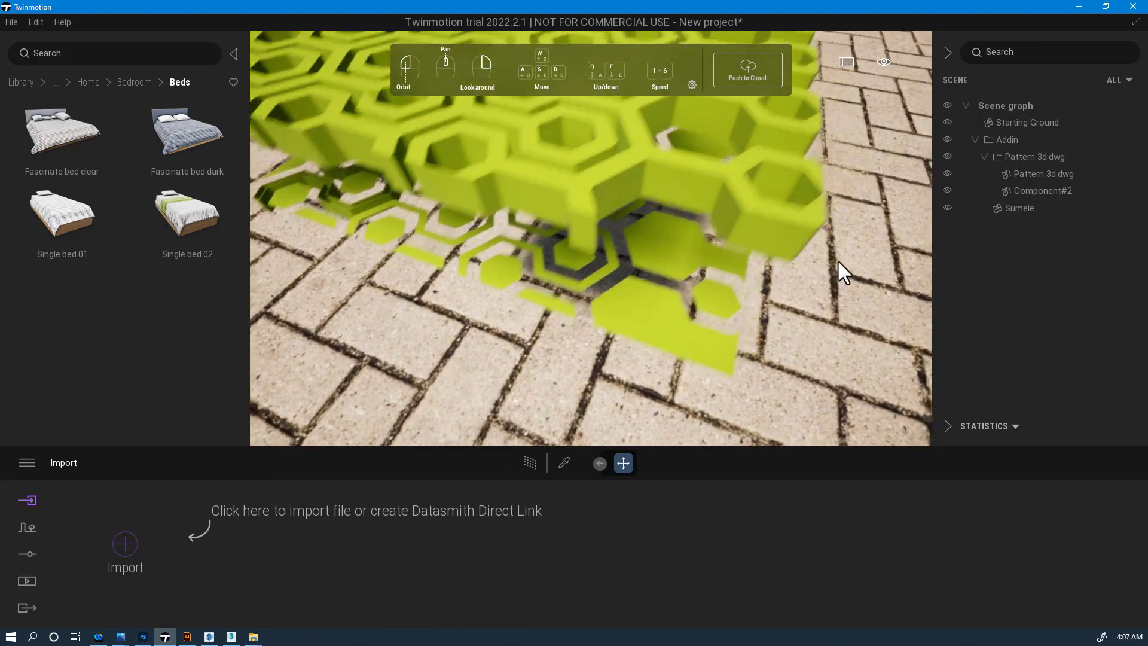
{"action": "scroll", "coordinate": [838, 261], "scroll_direction": "down", "scroll_amount": 3}
{"action": "scroll", "coordinate": [838, 260], "scroll_direction": "down", "scroll_amount": 4}
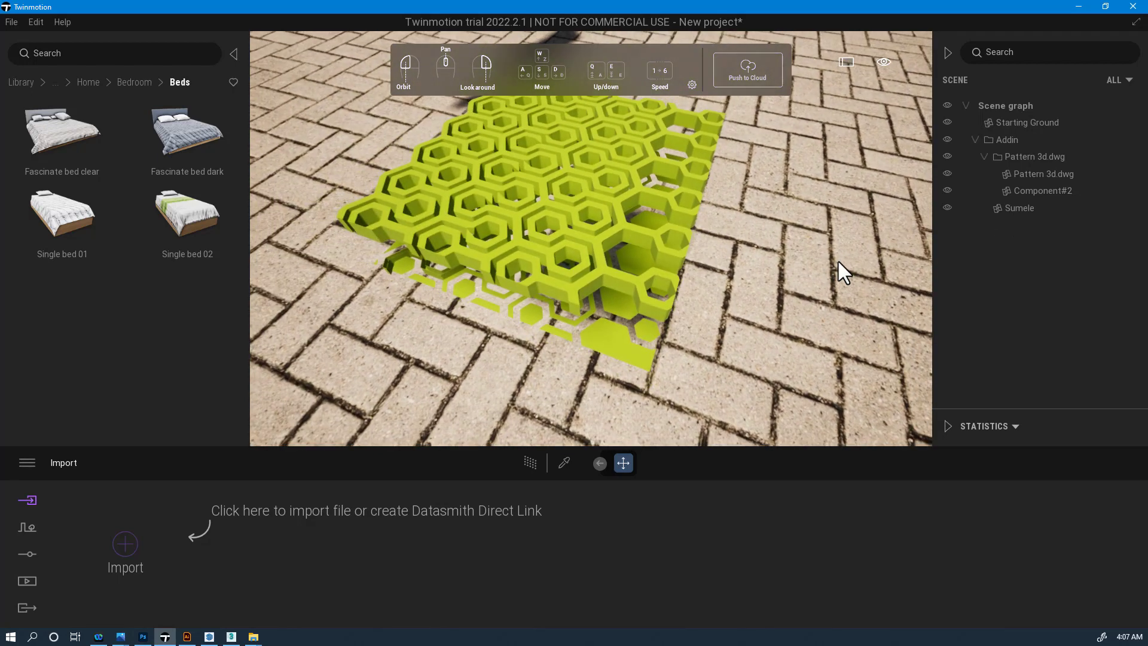
{"action": "scroll", "coordinate": [838, 260], "scroll_direction": "up", "scroll_amount": 5}
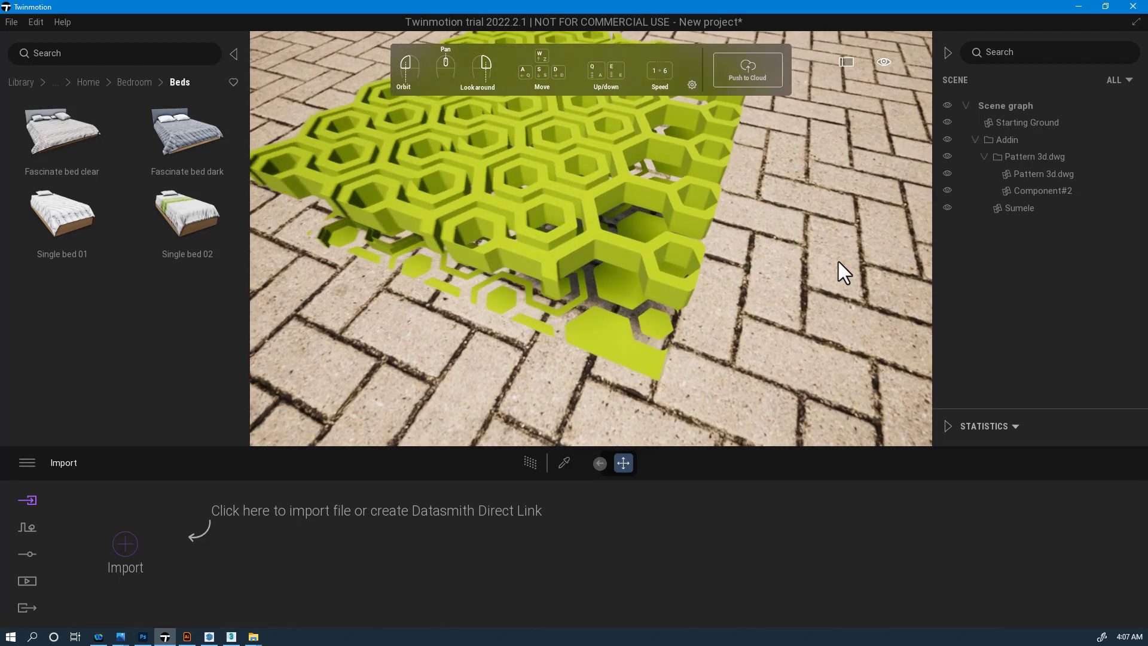
{"action": "scroll", "coordinate": [839, 261], "scroll_direction": "up", "scroll_amount": 5}
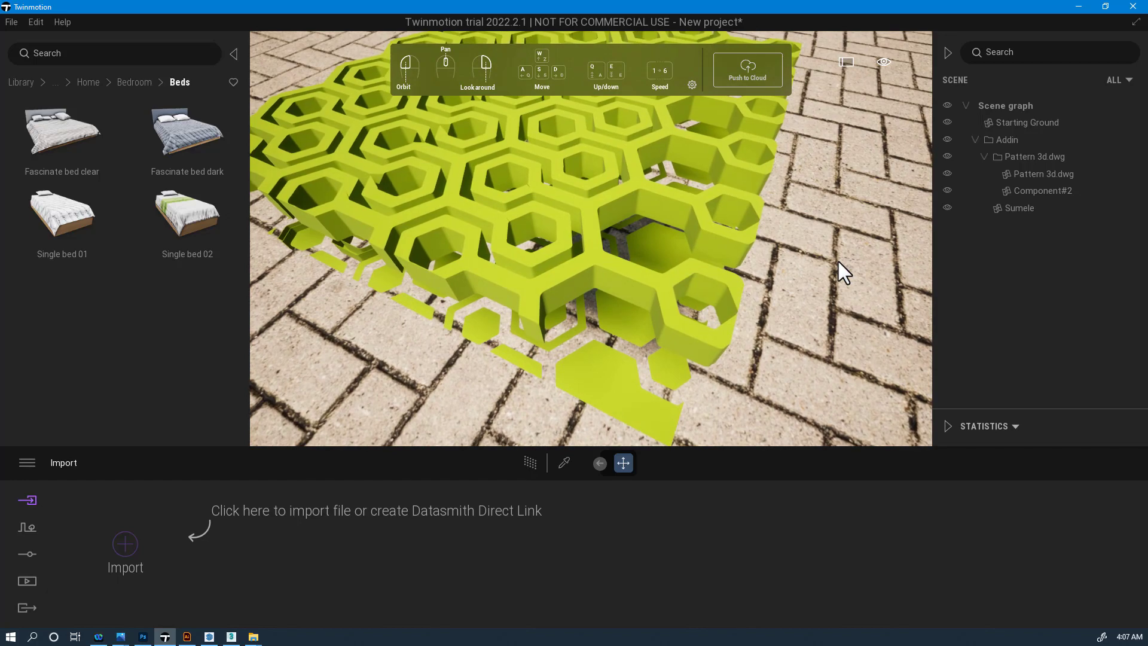
{"action": "scroll", "coordinate": [838, 261], "scroll_direction": "up", "scroll_amount": 2}
{"action": "scroll", "coordinate": [838, 260], "scroll_direction": "up", "scroll_amount": 4}
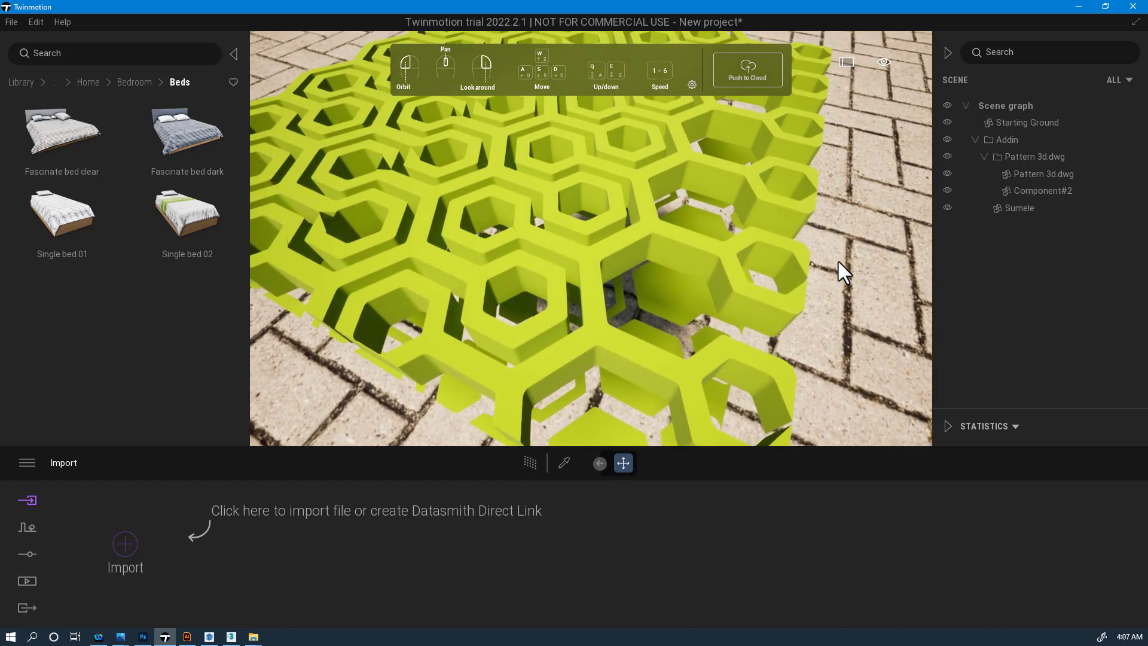
{"action": "scroll", "coordinate": [838, 261], "scroll_direction": "down", "scroll_amount": 8}
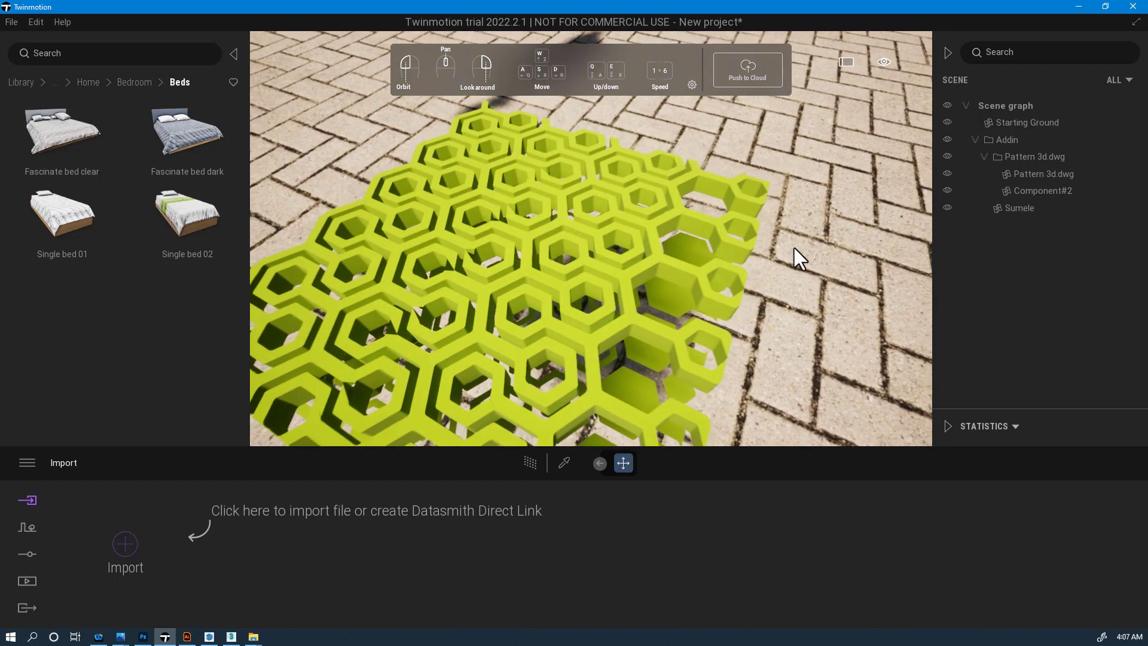
{"action": "left_click_drag", "start_coordinate": [794, 248], "coordinate": [563, 200]}
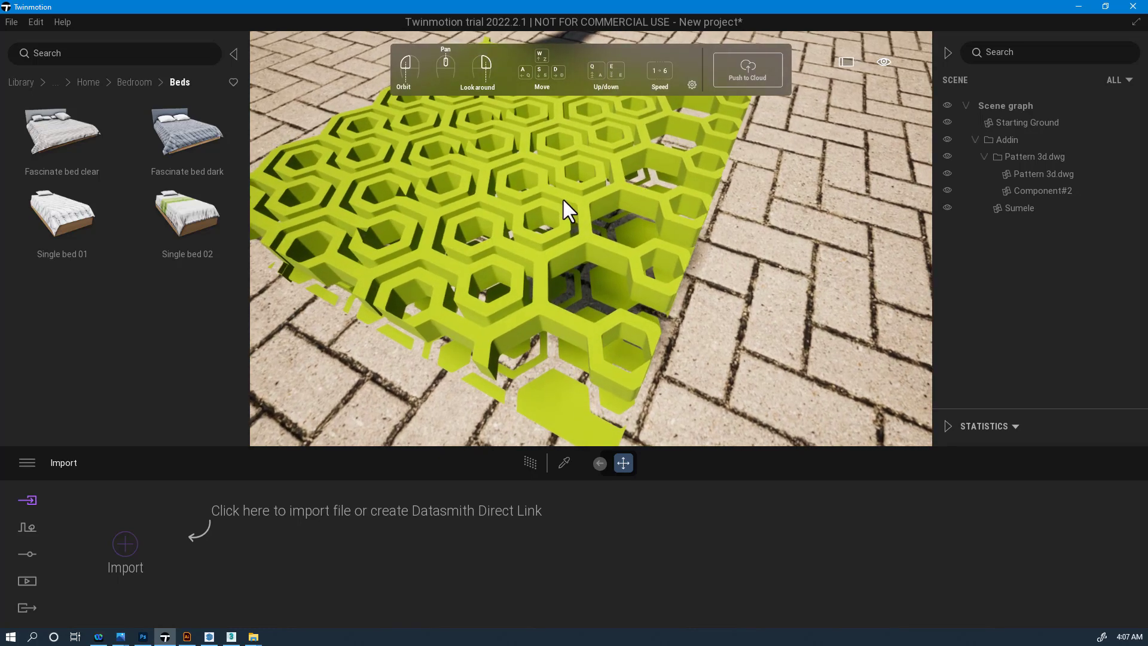
{"action": "scroll", "coordinate": [563, 199], "scroll_direction": "up", "scroll_amount": 5}
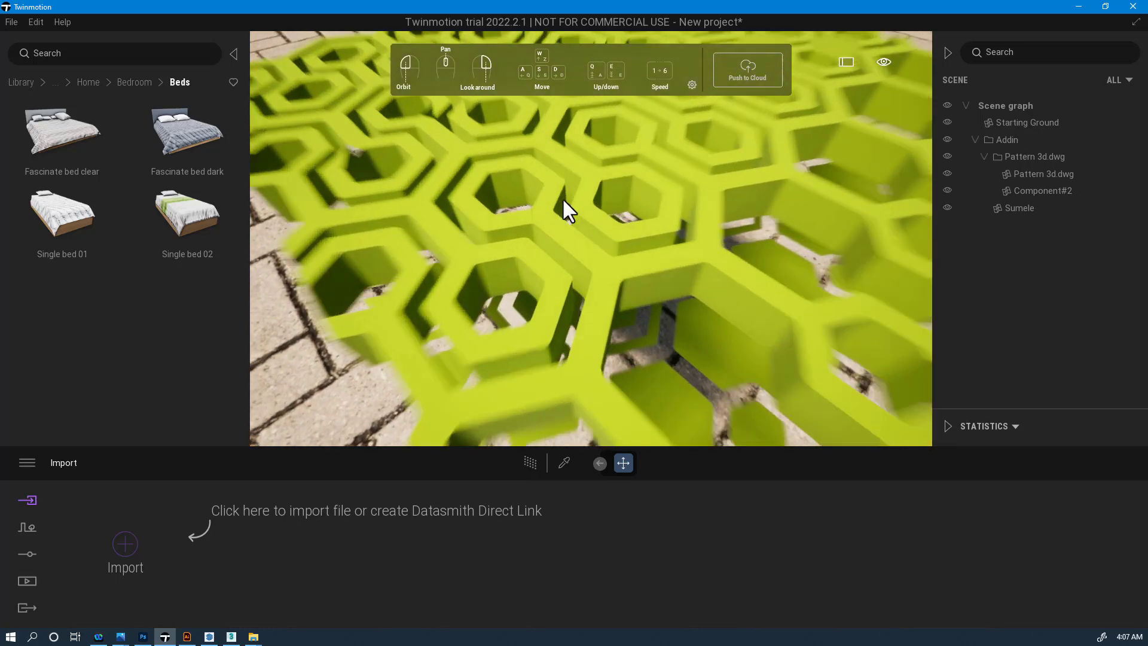
{"action": "scroll", "coordinate": [563, 200], "scroll_direction": "down", "scroll_amount": 6}
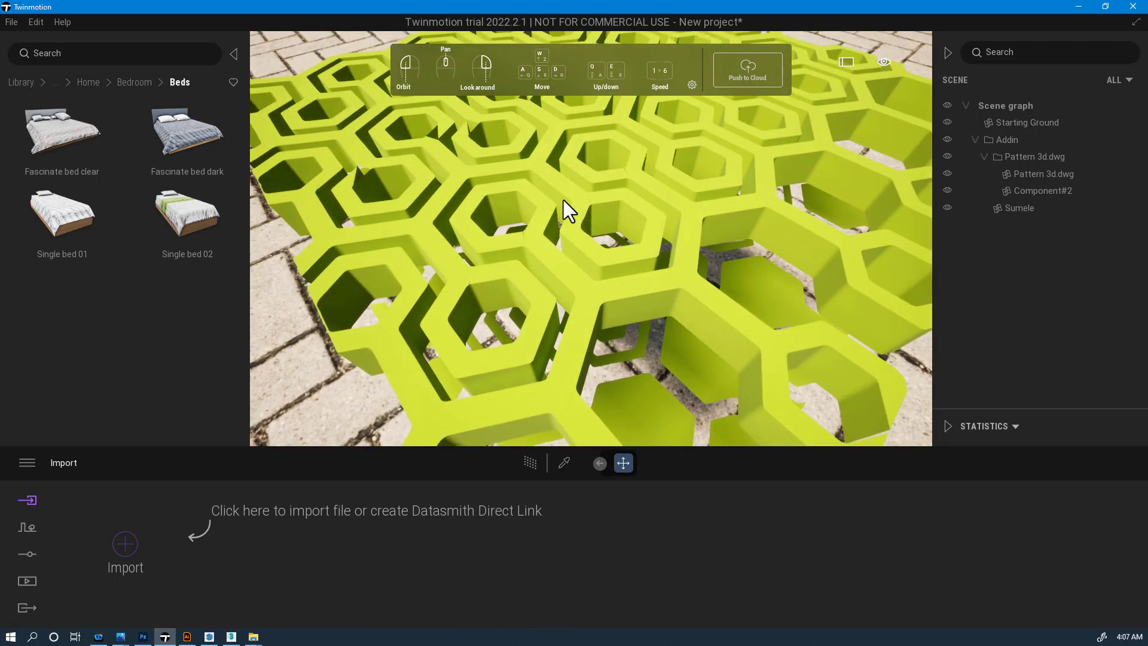
{"action": "scroll", "coordinate": [563, 200], "scroll_direction": "down", "scroll_amount": 5}
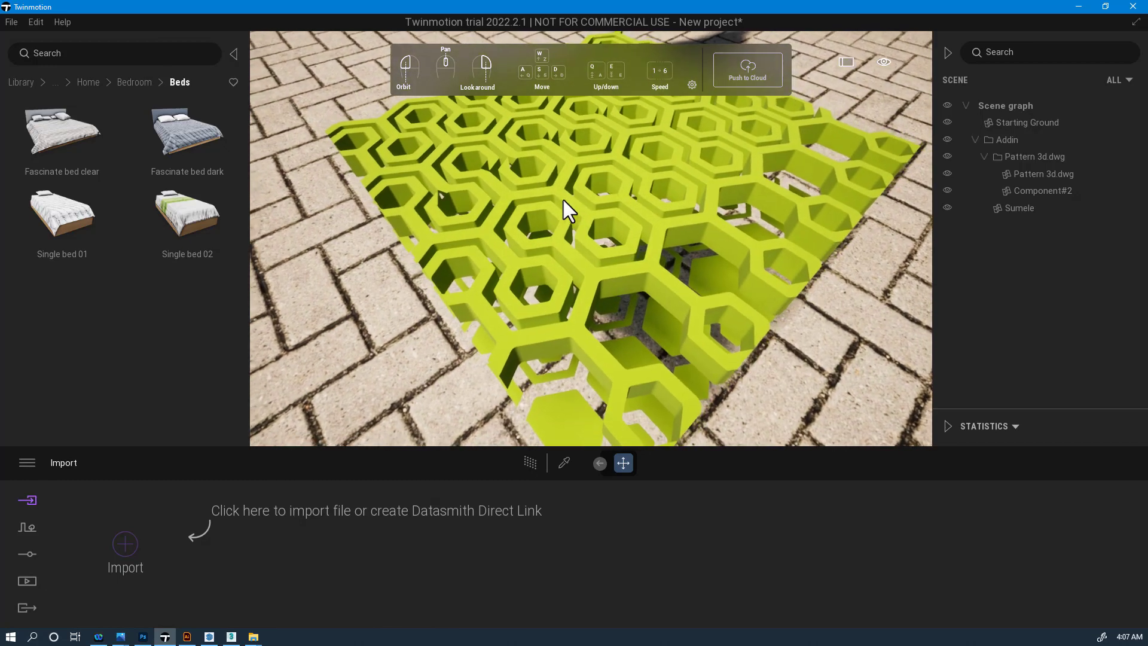
{"action": "scroll", "coordinate": [563, 200], "scroll_direction": "up", "scroll_amount": 5}
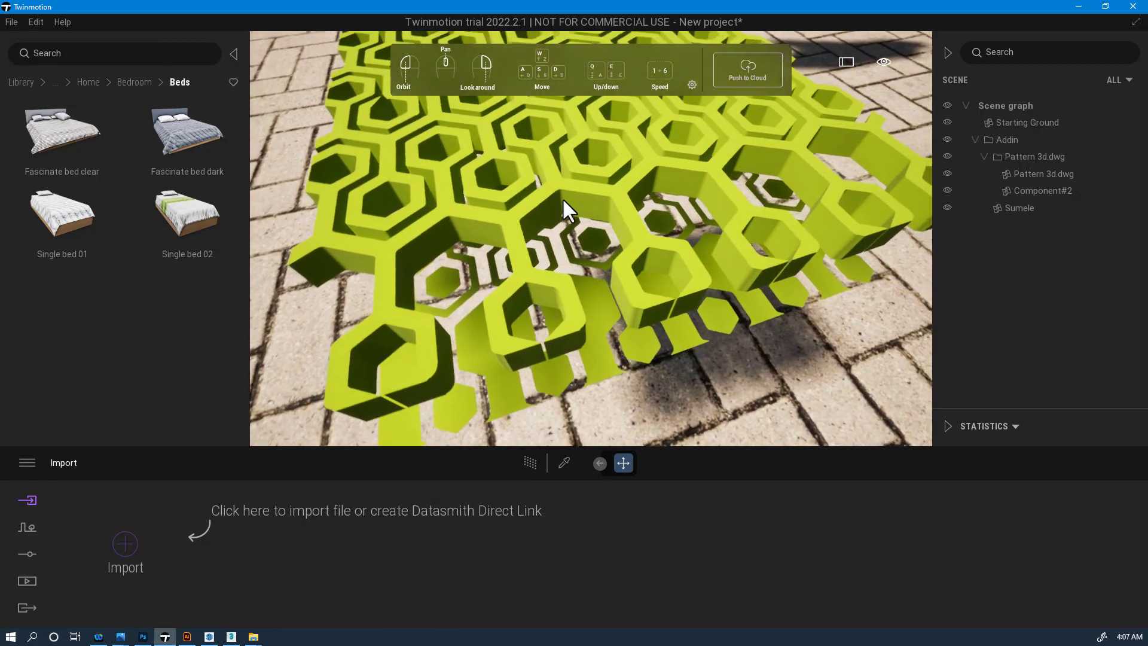
{"action": "left_click_drag", "start_coordinate": [563, 200], "coordinate": [564, 199]}
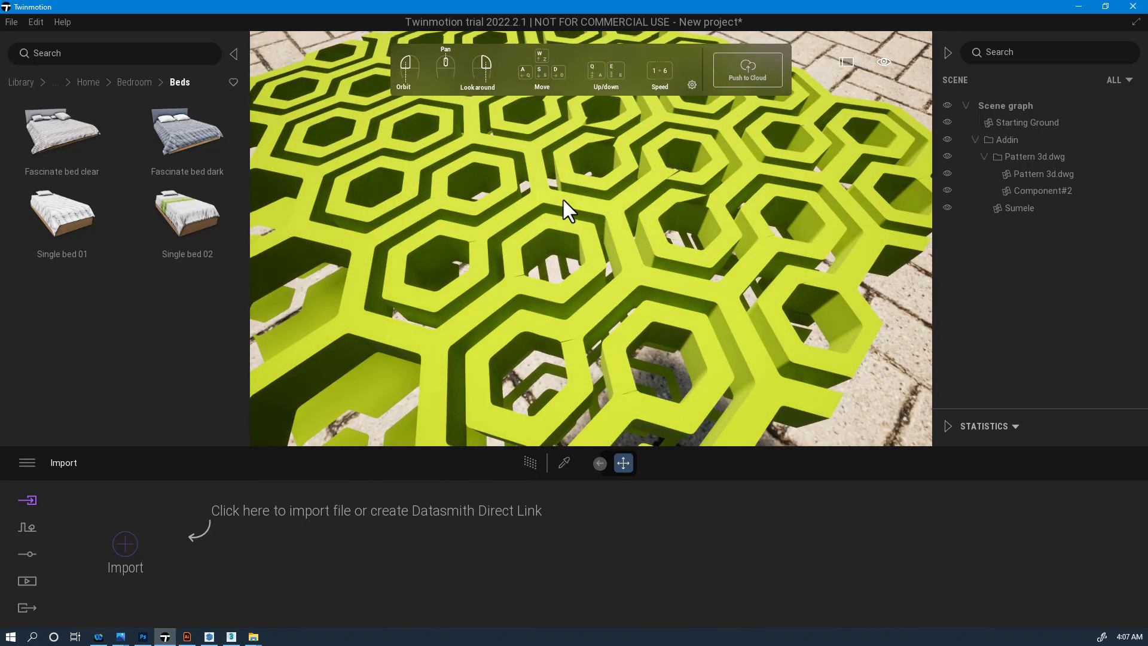
{"action": "left_click_drag", "start_coordinate": [563, 200], "coordinate": [563, 199]}
{"action": "scroll", "coordinate": [563, 200], "scroll_direction": "up", "scroll_amount": 5}
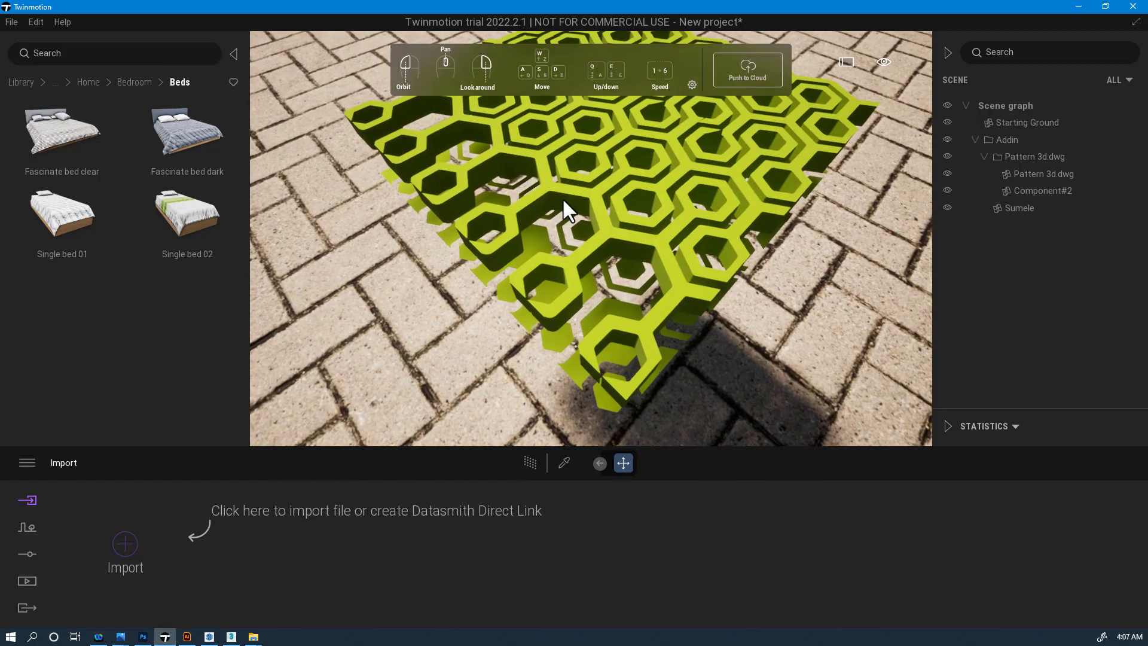
{"action": "scroll", "coordinate": [563, 199], "scroll_direction": "up", "scroll_amount": 4}
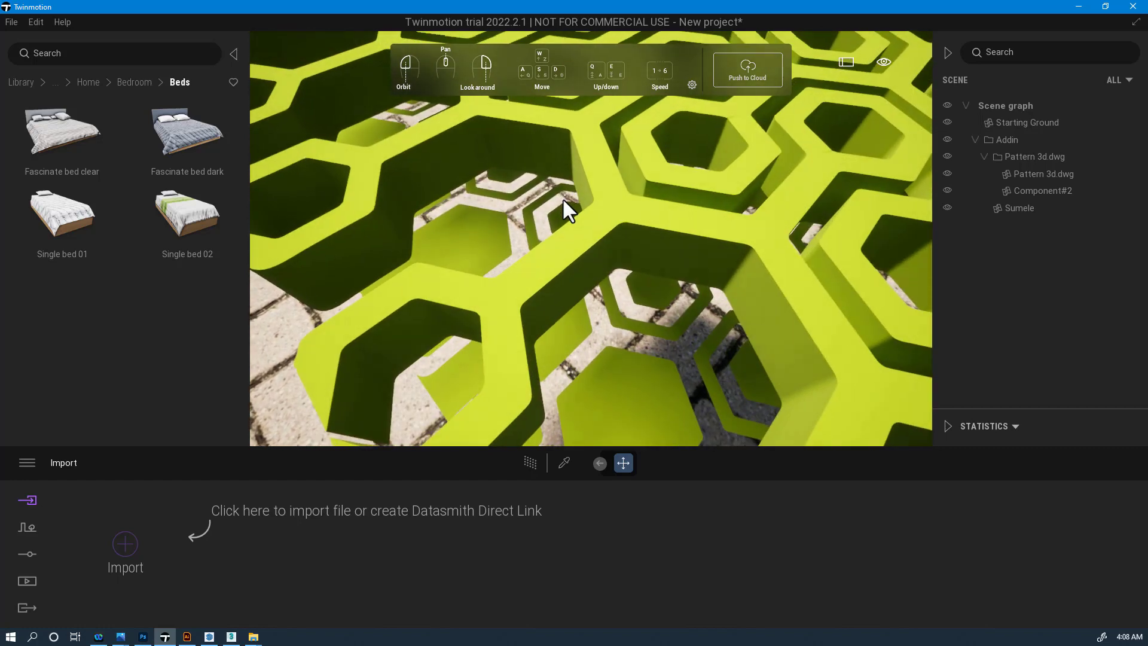
{"action": "middle_click_drag", "start_coordinate": [563, 200], "coordinate": [563, 199]}
{"action": "scroll", "coordinate": [563, 200], "scroll_direction": "down", "scroll_amount": 5}
{"action": "scroll", "coordinate": [563, 200], "scroll_direction": "up", "scroll_amount": 3}
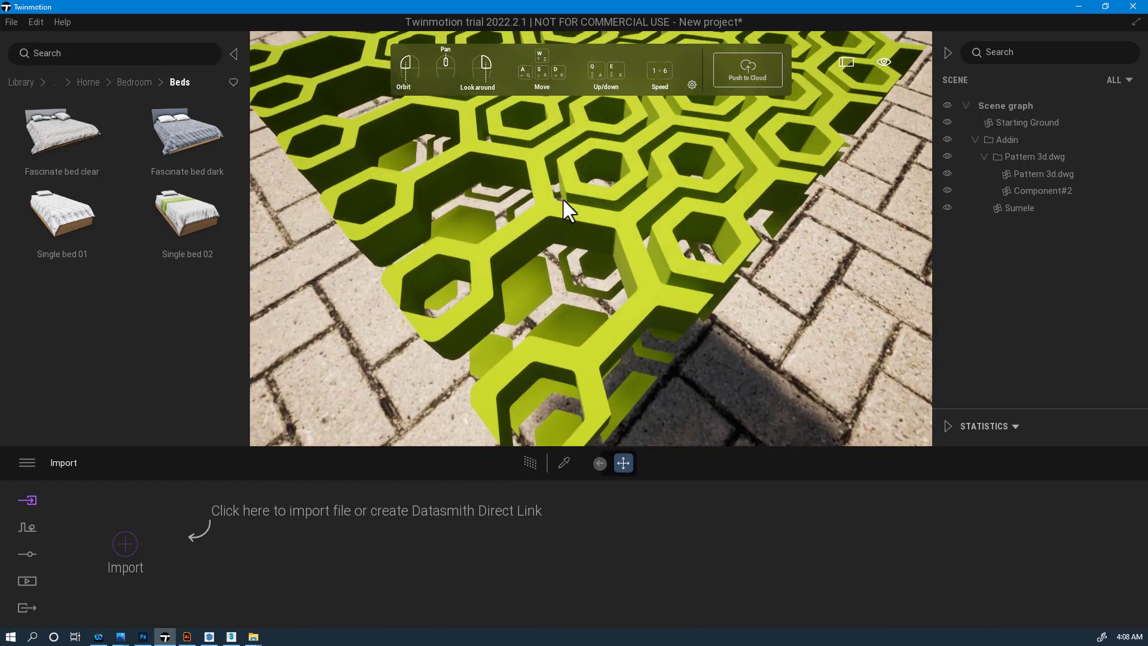
{"action": "scroll", "coordinate": [563, 199], "scroll_direction": "down", "scroll_amount": 5}
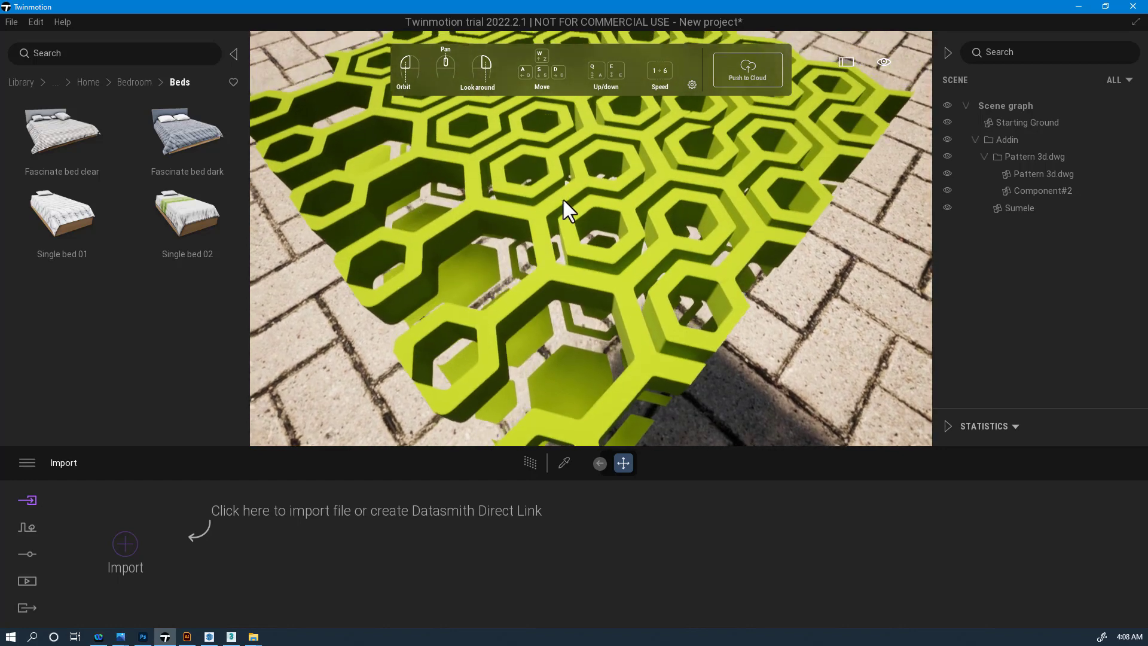
{"action": "scroll", "coordinate": [563, 200], "scroll_direction": "up", "scroll_amount": 2}
{"action": "scroll", "coordinate": [563, 199], "scroll_direction": "up", "scroll_amount": 1}
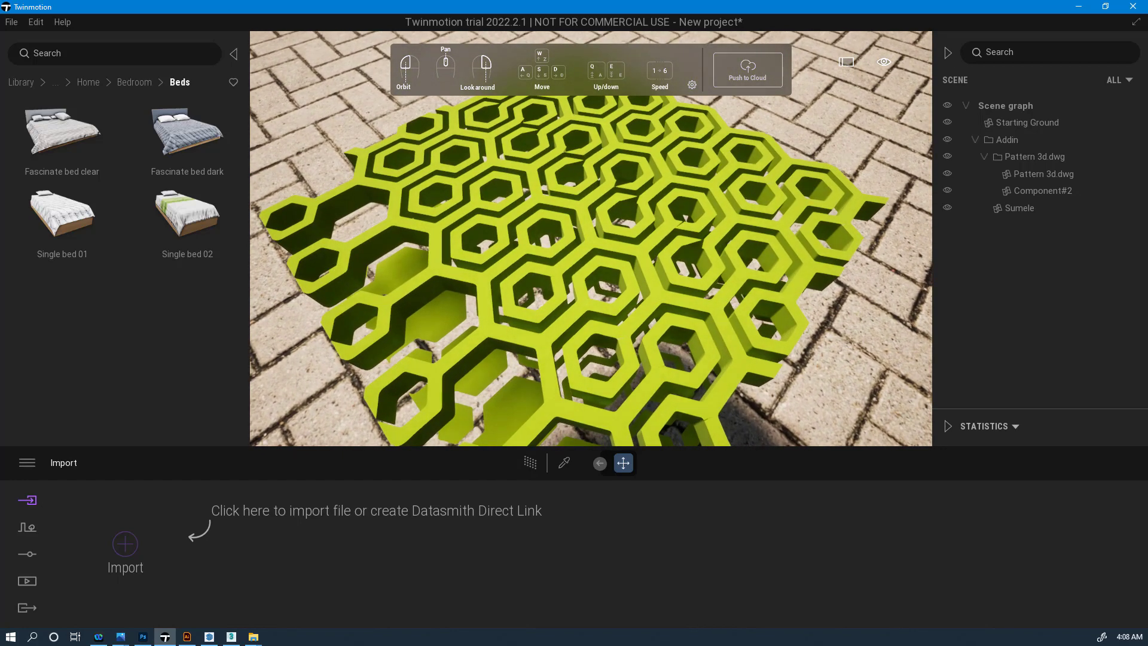